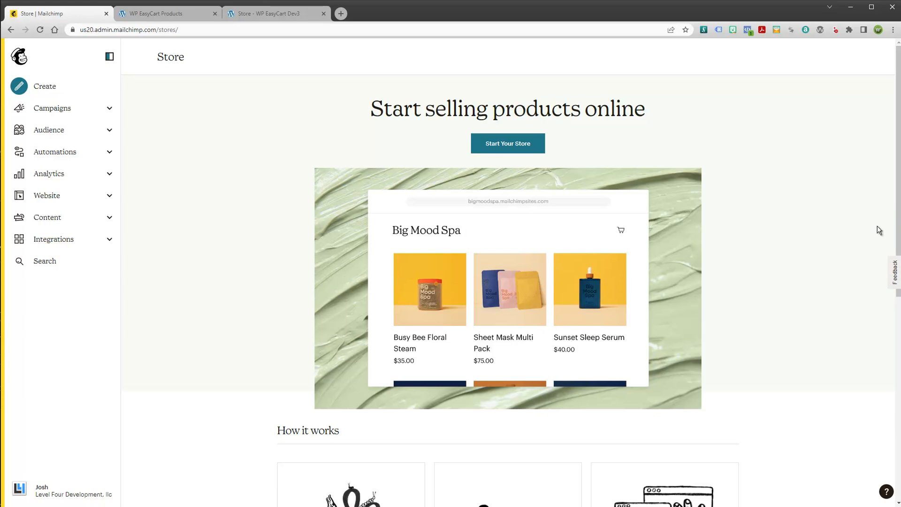
Compare the EasyCart admin product list with the live storefront
{"action": "left_click_drag", "start_coordinate": [898, 218], "coordinate": [897, 197]}
{"action": "left_click", "coordinate": [184, 18]}
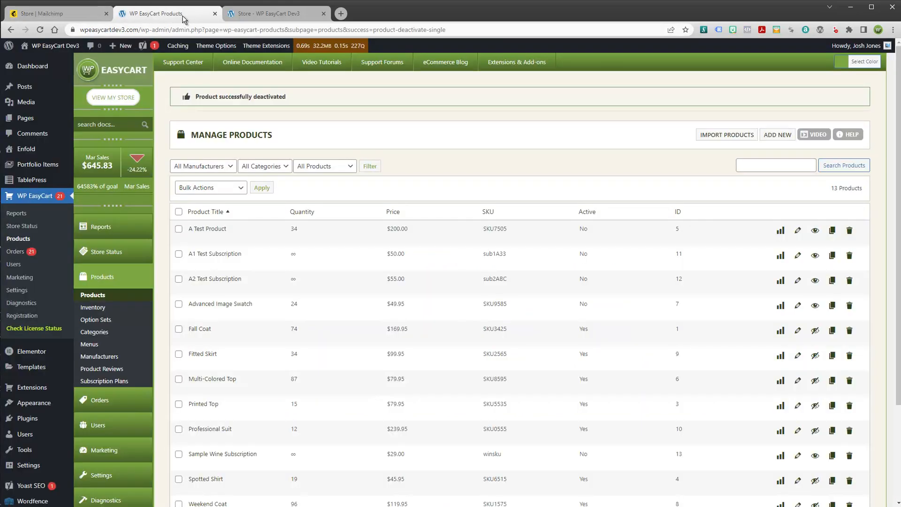
{"action": "left_click", "coordinate": [272, 13]}
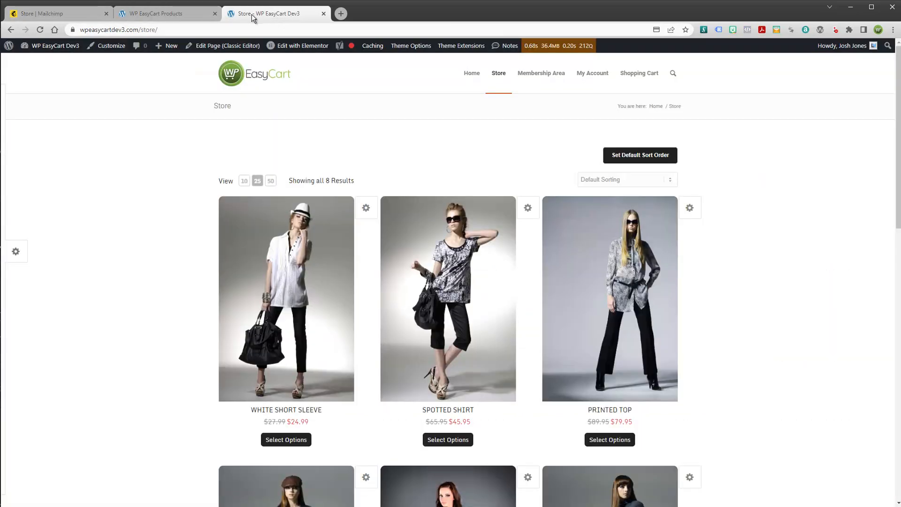
{"action": "left_click", "coordinate": [181, 14]}
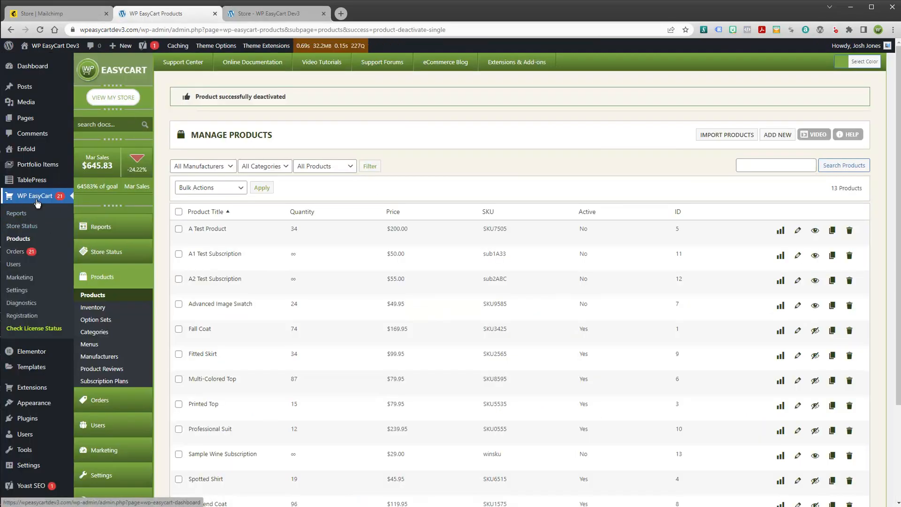
{"action": "mouse_move", "coordinate": [270, 315]}
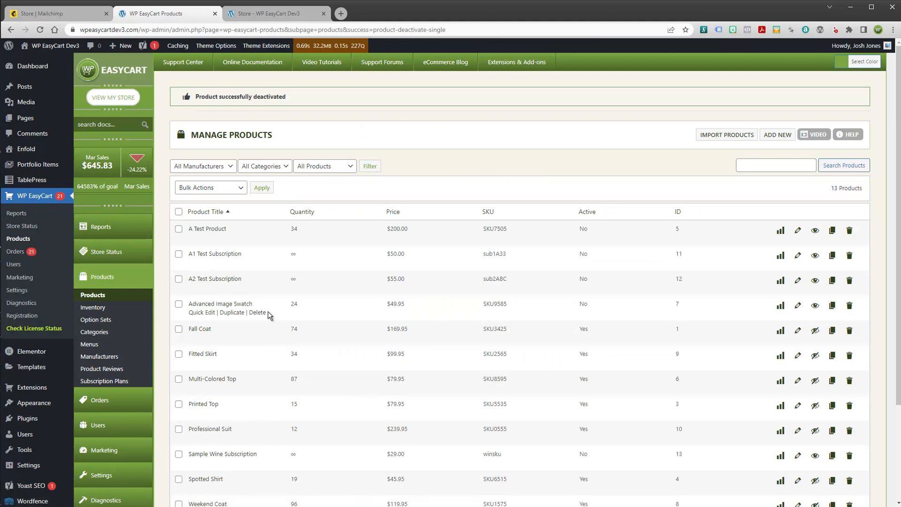
{"action": "scroll", "coordinate": [271, 315], "scroll_direction": "down", "scroll_amount": 3}
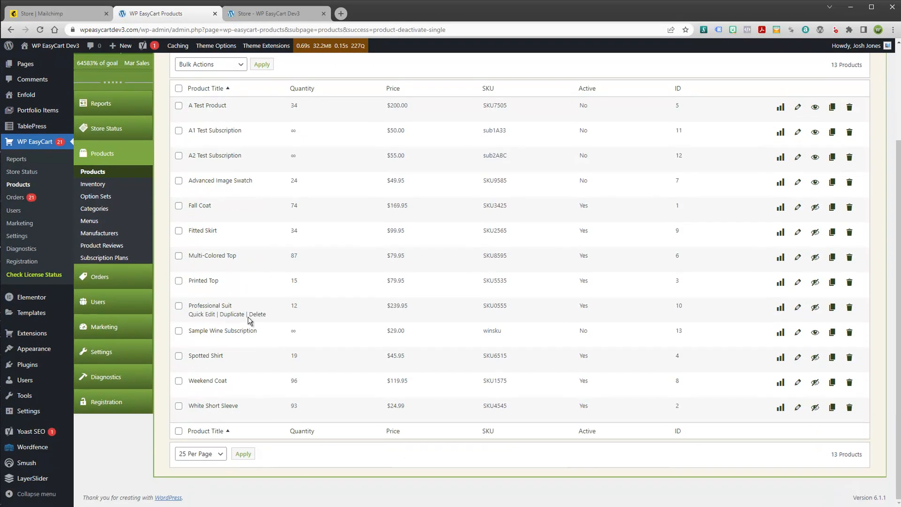
Open the Spotted Shirt on the storefront, choose size L, and return to Mailchimp
{"action": "left_click", "coordinate": [279, 10]}
{"action": "scroll", "coordinate": [491, 255], "scroll_direction": "down", "scroll_amount": 4}
{"action": "scroll", "coordinate": [493, 258], "scroll_direction": "down", "scroll_amount": 4}
{"action": "scroll", "coordinate": [493, 258], "scroll_direction": "up", "scroll_amount": 8}
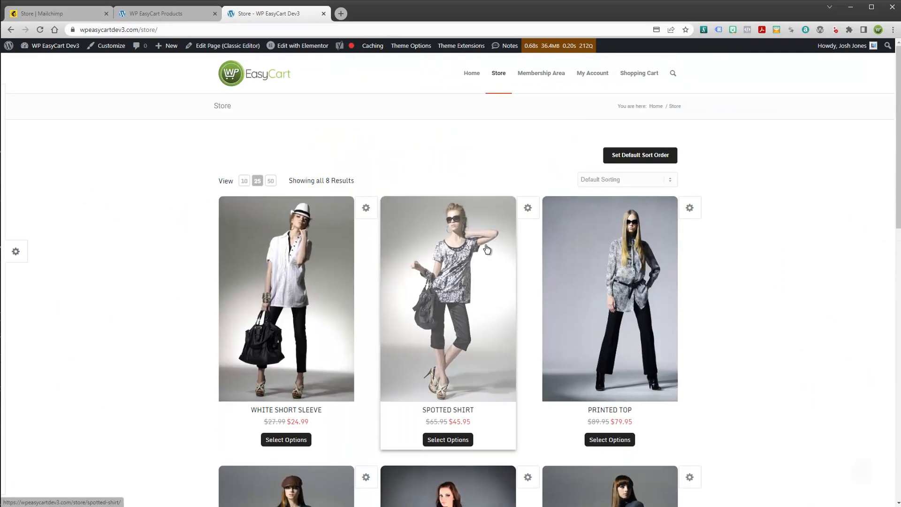
{"action": "left_click", "coordinate": [449, 335]}
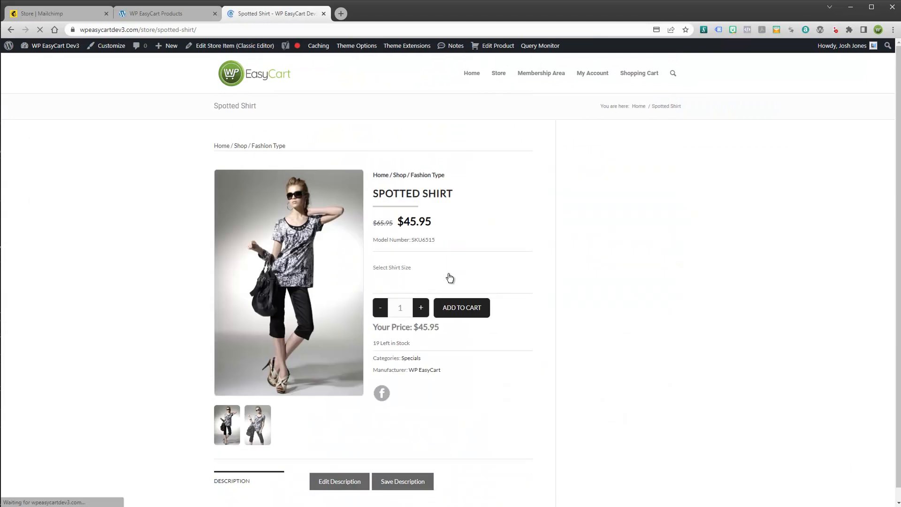
{"action": "left_click", "coordinate": [423, 286]}
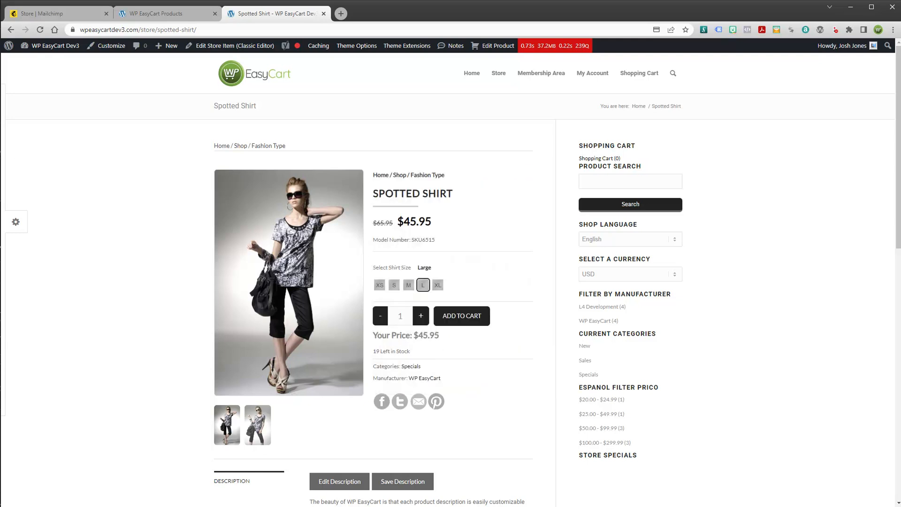
{"action": "left_click", "coordinate": [42, 13]}
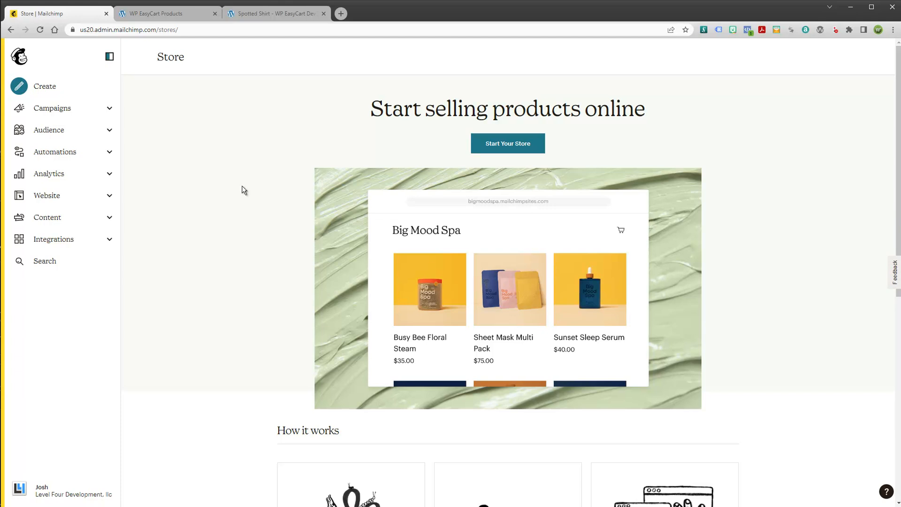
Open EasyCart Settings > Third Party and review the disabled Mailer Lite, ConvertKit and Active Campaign setups
{"action": "left_click", "coordinate": [159, 14]}
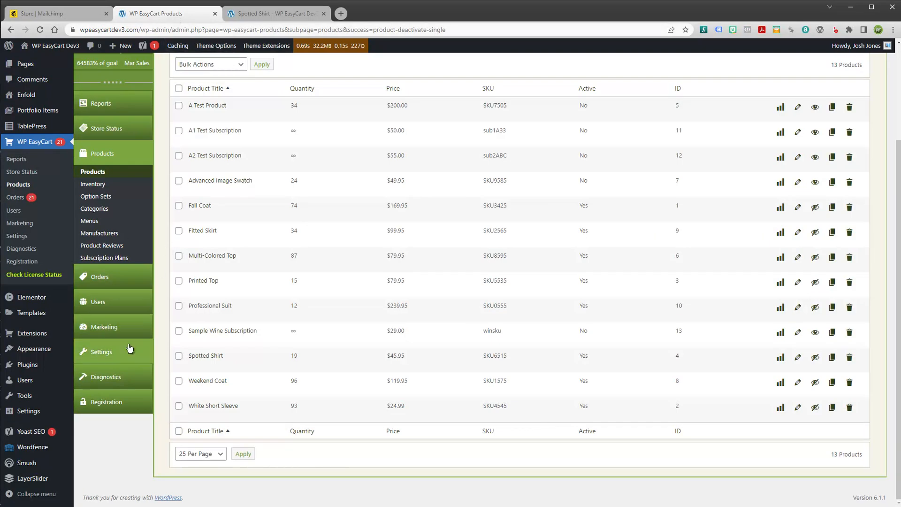
{"action": "left_click", "coordinate": [115, 356]}
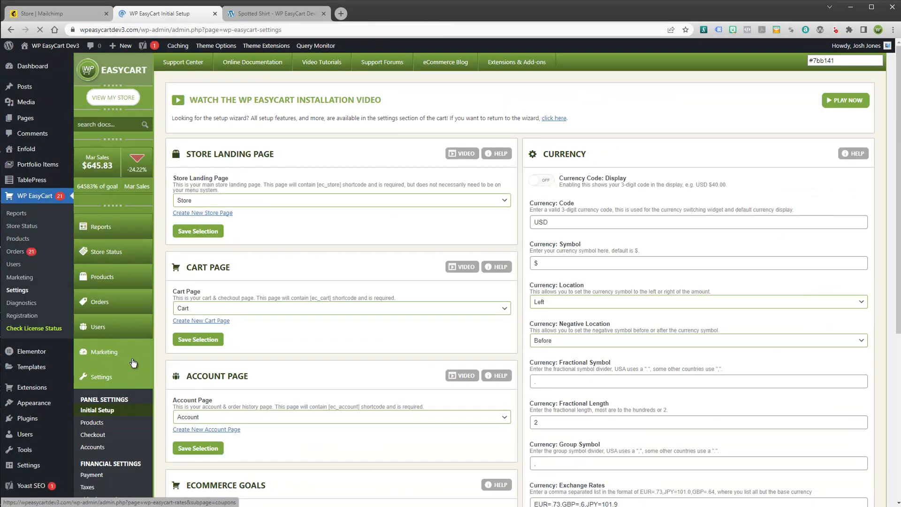
{"action": "scroll", "coordinate": [171, 231], "scroll_direction": "down", "scroll_amount": 6}
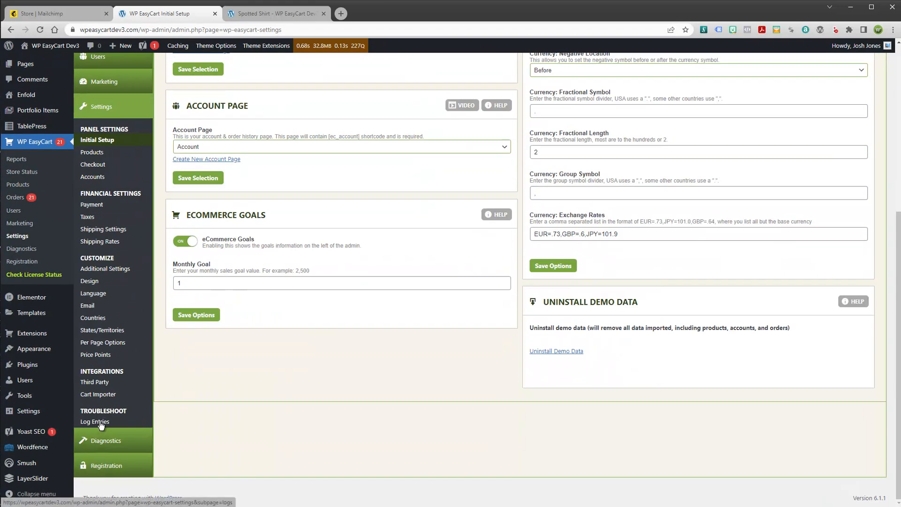
{"action": "left_click", "coordinate": [103, 384]}
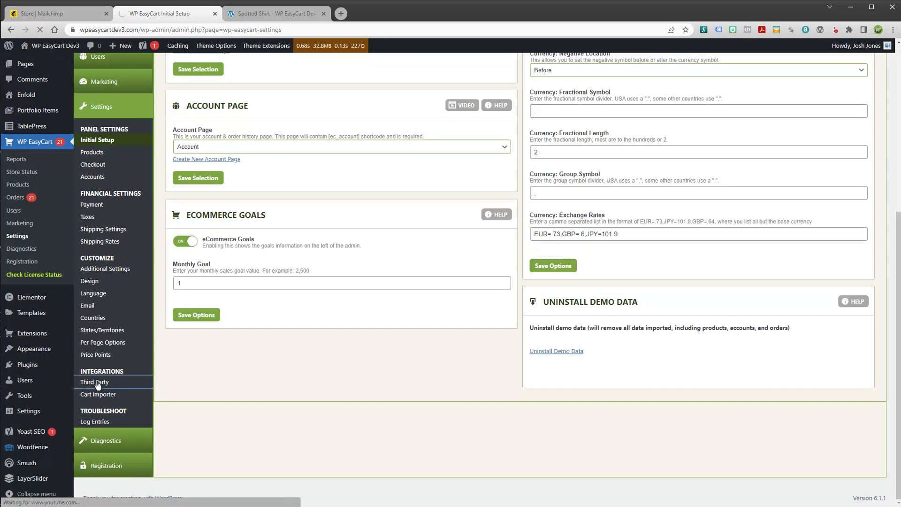
{"action": "scroll", "coordinate": [562, 318], "scroll_direction": "down", "scroll_amount": 5}
{"action": "scroll", "coordinate": [562, 319], "scroll_direction": "down", "scroll_amount": 4}
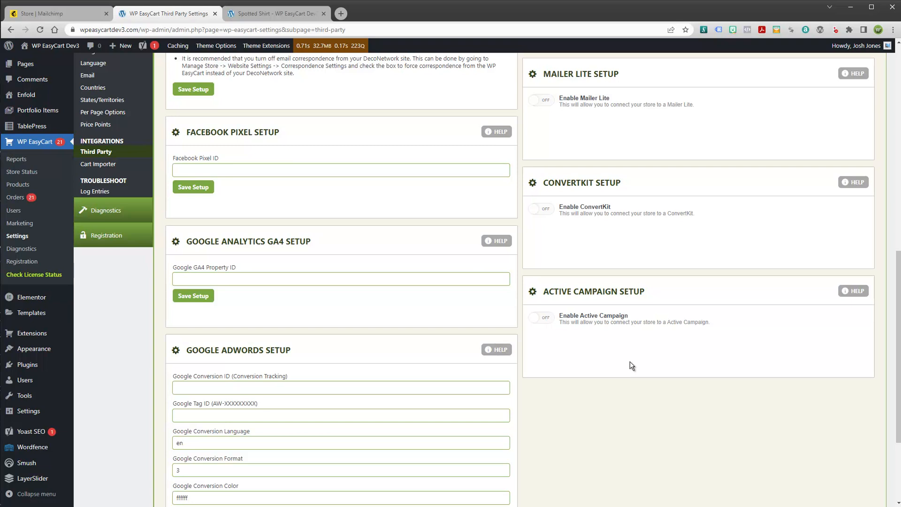
{"action": "scroll", "coordinate": [320, 175], "scroll_direction": "up", "scroll_amount": 7}
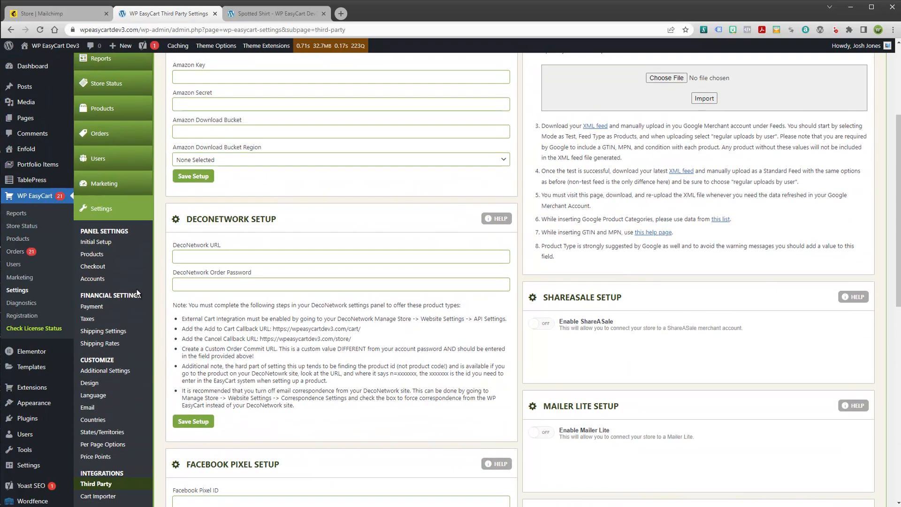
{"action": "scroll", "coordinate": [149, 278], "scroll_direction": "up", "scroll_amount": 2}
{"action": "scroll", "coordinate": [135, 113], "scroll_direction": "up", "scroll_amount": 2}
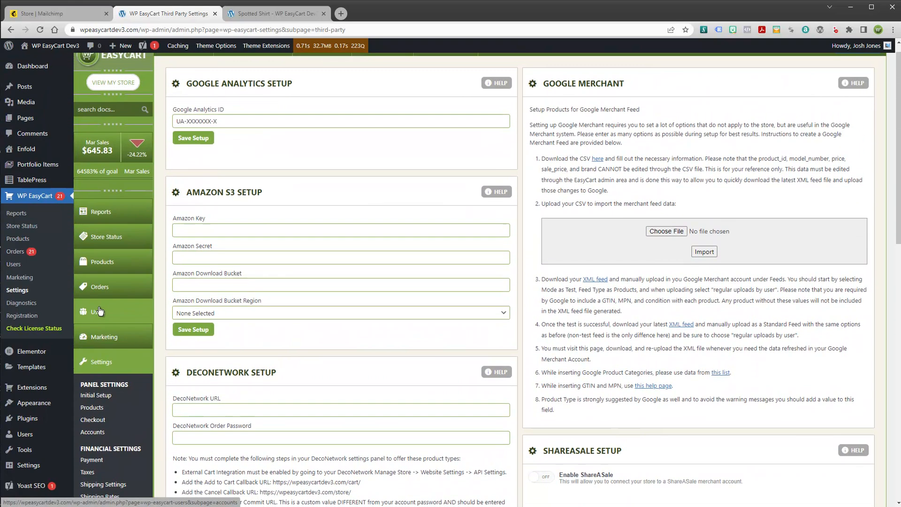
Check the three user accounts, then open the Subscribers list showing its single subscriber
{"action": "left_click", "coordinate": [129, 340]}
{"action": "left_click", "coordinate": [107, 327]}
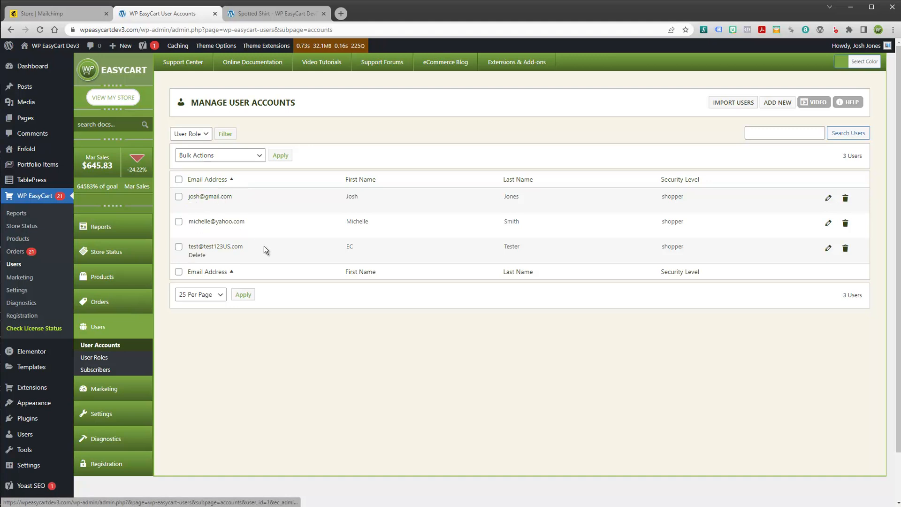
{"action": "left_click", "coordinate": [102, 371]}
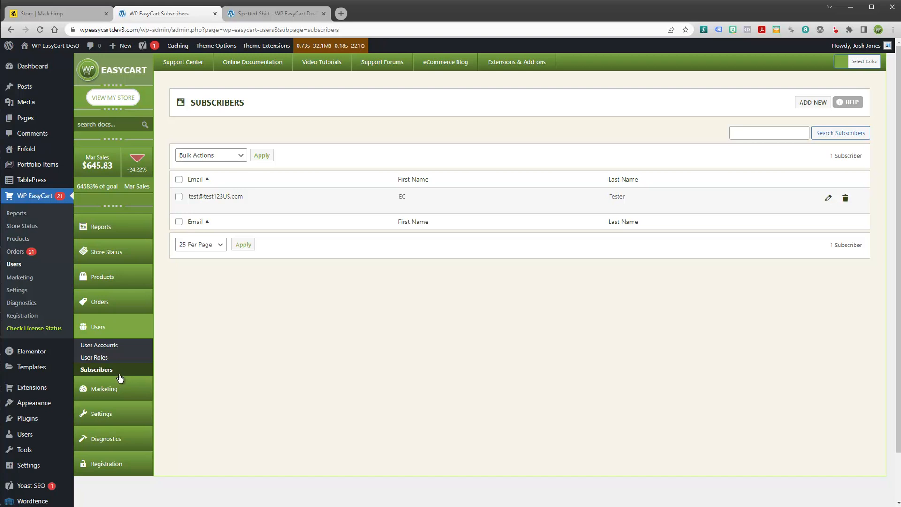
Add the Large Spotted Shirt to the cart and proceed to checkout
{"action": "left_click", "coordinate": [280, 15]}
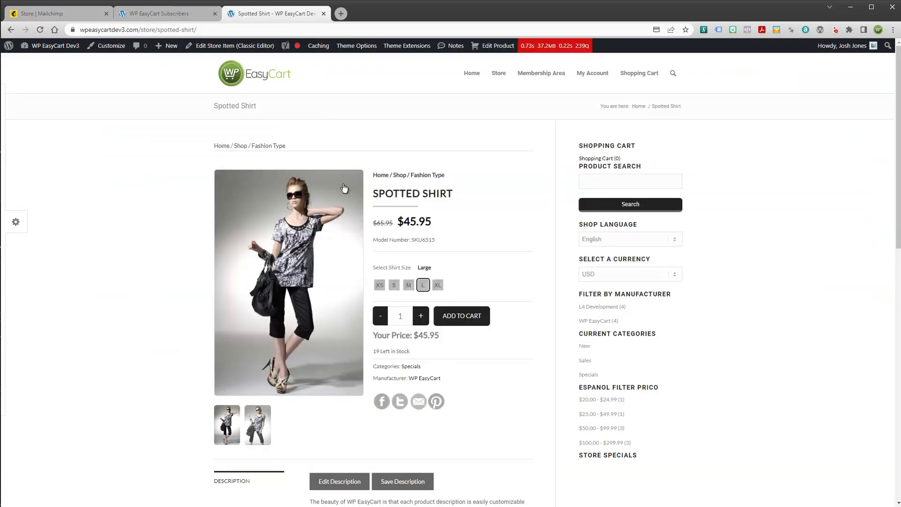
{"action": "left_click", "coordinate": [452, 315]}
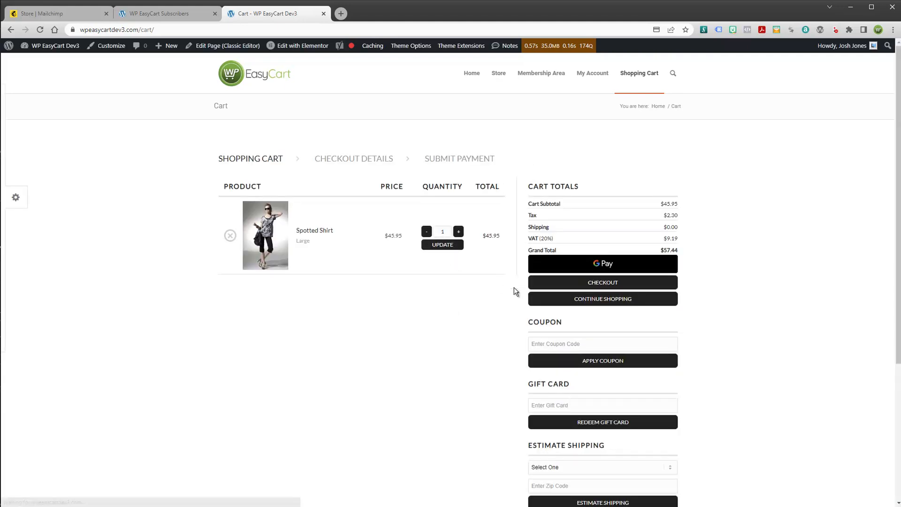
{"action": "left_click", "coordinate": [612, 284]}
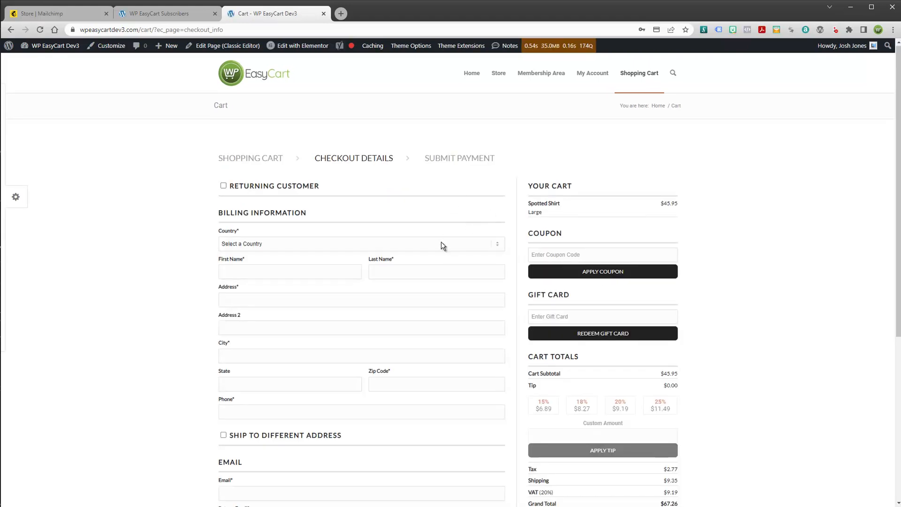
Tick Create Account at checkout and note the email-list subscription question
{"action": "scroll", "coordinate": [442, 243], "scroll_direction": "down", "scroll_amount": 3}
{"action": "scroll", "coordinate": [442, 243], "scroll_direction": "down", "scroll_amount": 1}
{"action": "left_click", "coordinate": [224, 379]}
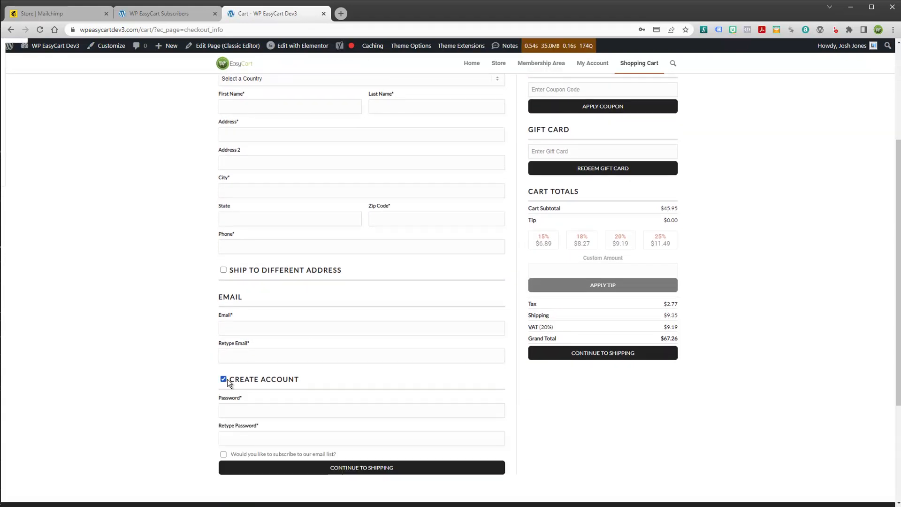
{"action": "left_click_drag", "start_coordinate": [233, 455], "coordinate": [344, 464]}
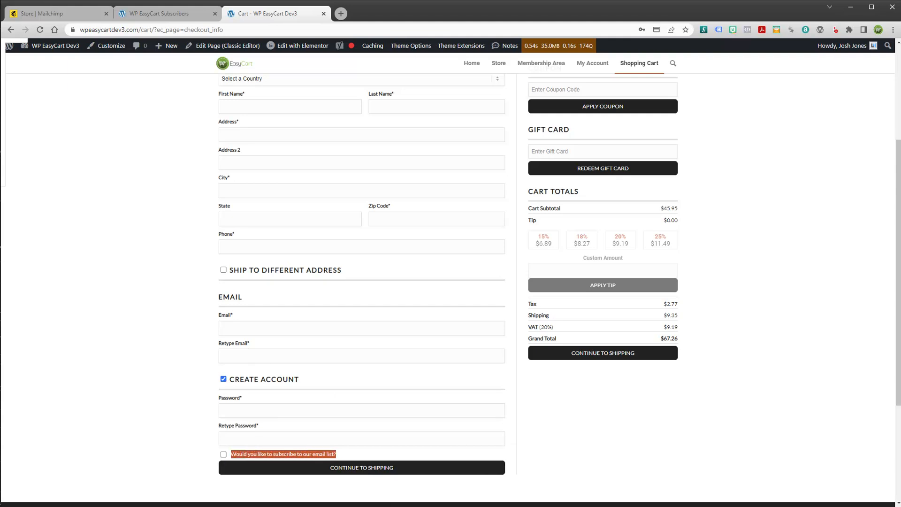
{"action": "left_click", "coordinate": [324, 454]}
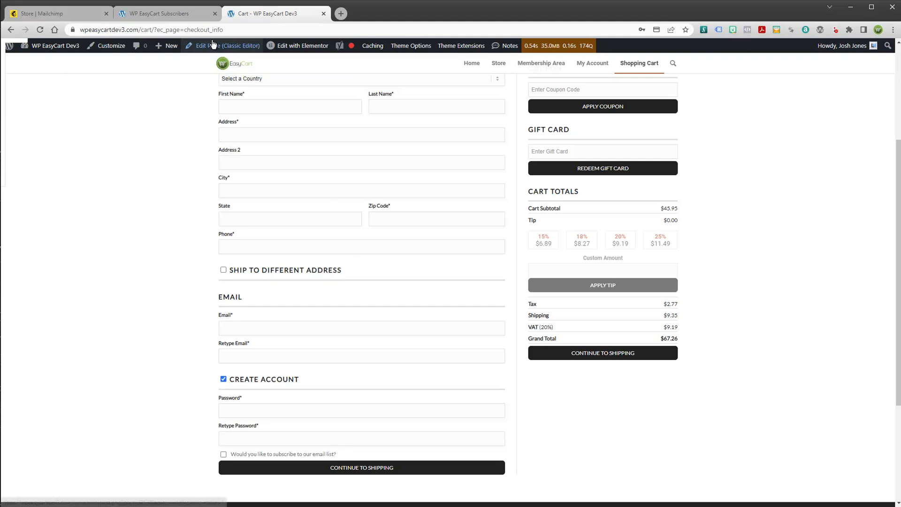
{"action": "left_click", "coordinate": [191, 15]}
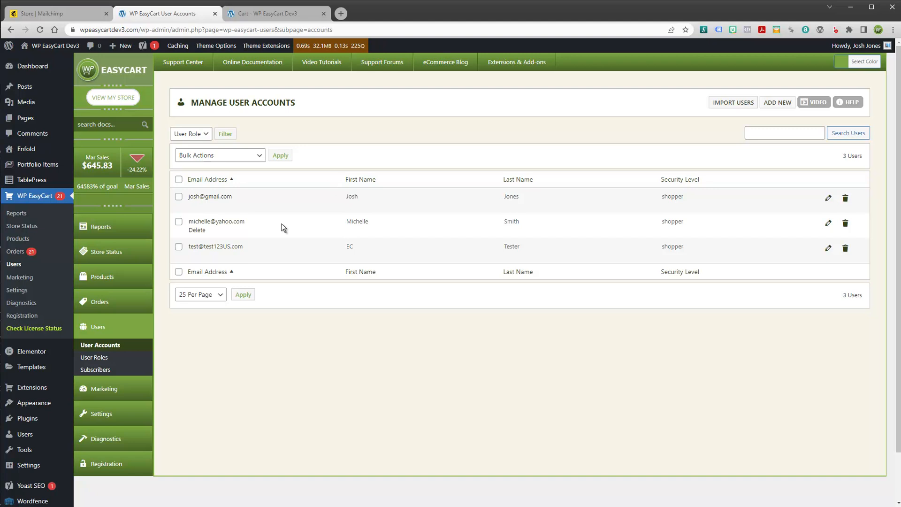
Reload the checkout page and compare it with the admin's three shopper accounts
{"action": "left_click", "coordinate": [284, 15]}
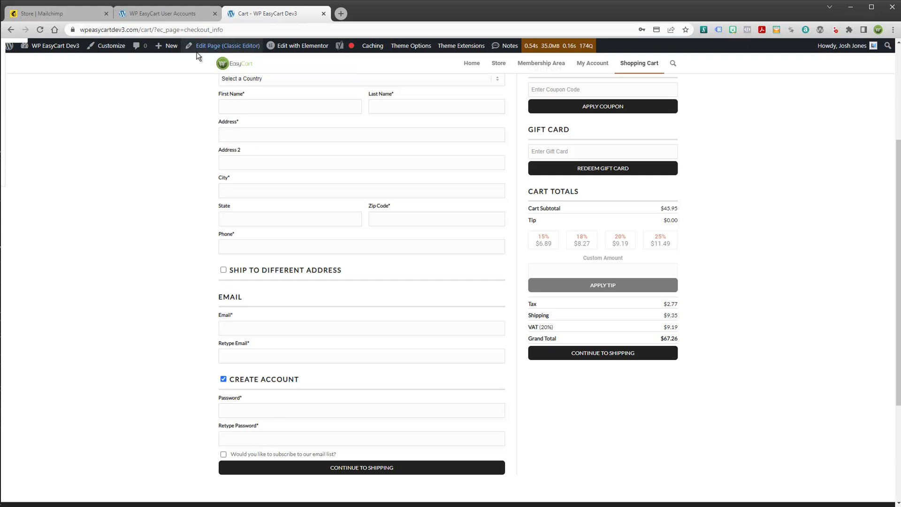
{"action": "left_click", "coordinate": [155, 13]}
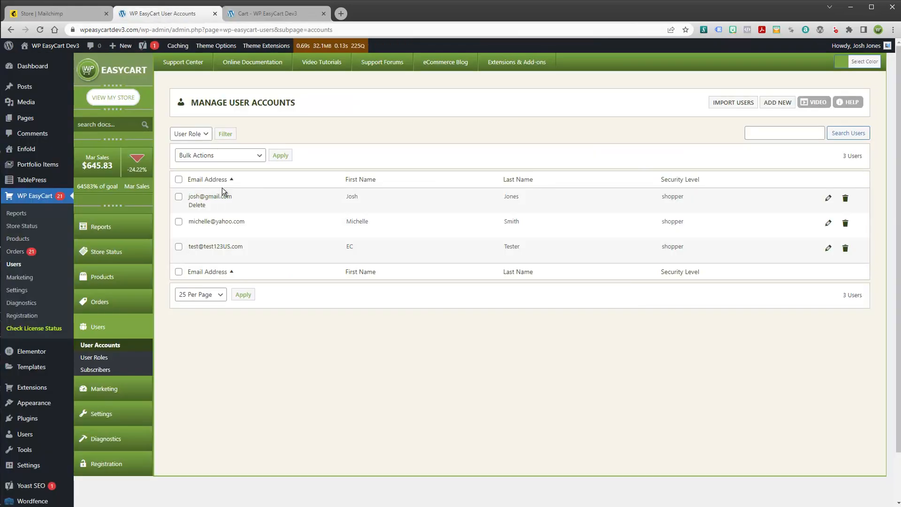
{"action": "left_click", "coordinate": [79, 15]}
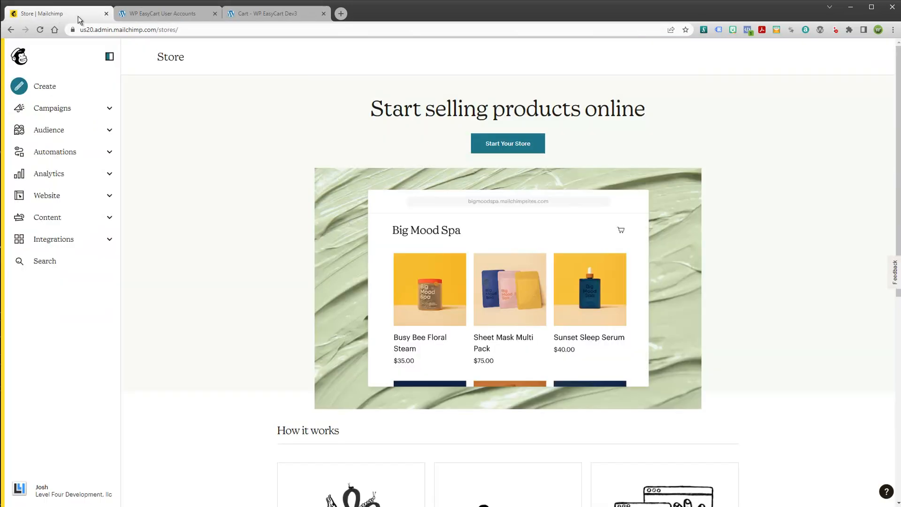
{"action": "left_click", "coordinate": [265, 17]}
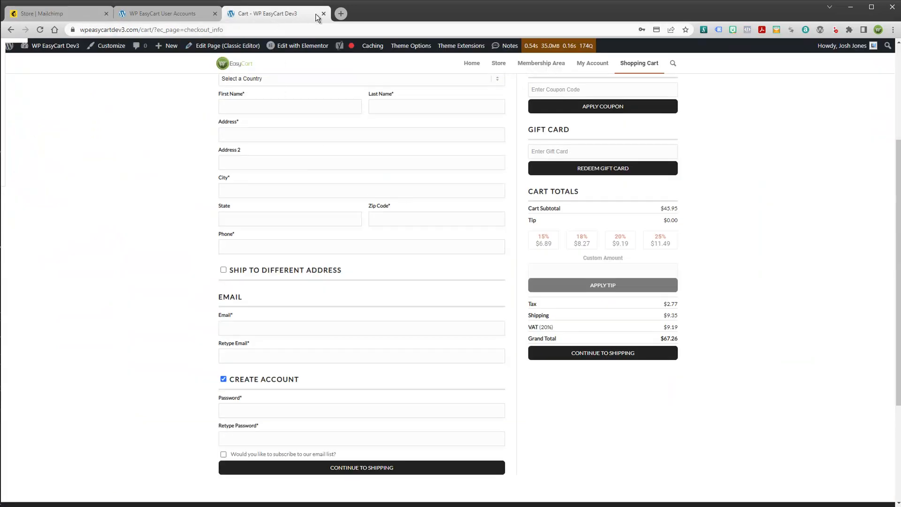
{"action": "scroll", "coordinate": [289, 156], "scroll_direction": "up", "scroll_amount": 4}
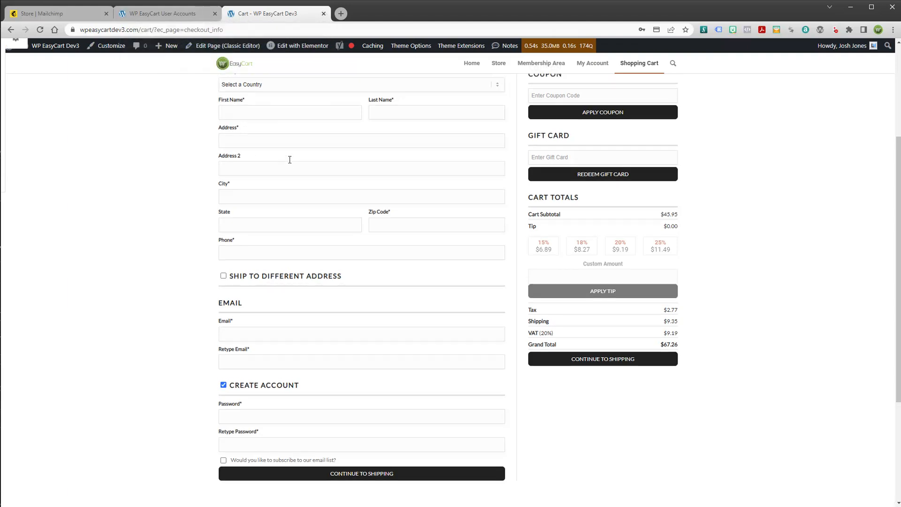
{"action": "left_click", "coordinate": [499, 76]}
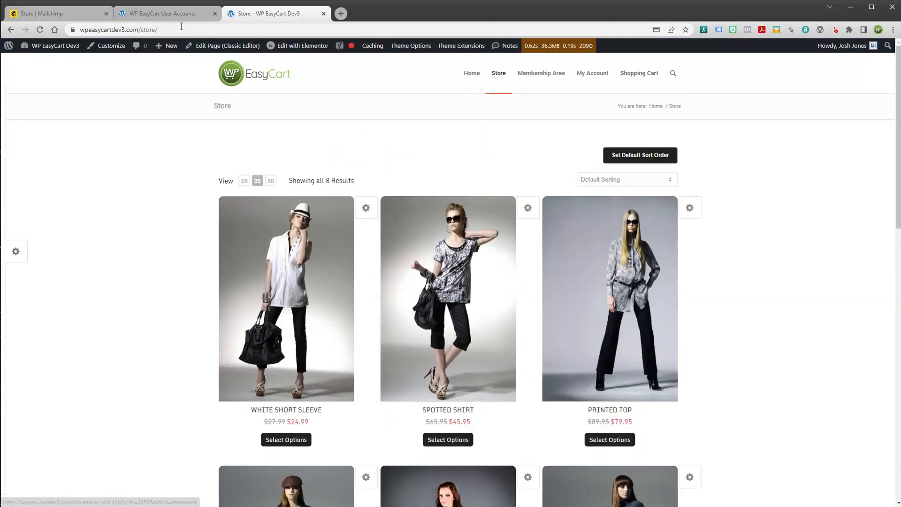
{"action": "left_click", "coordinate": [181, 15]}
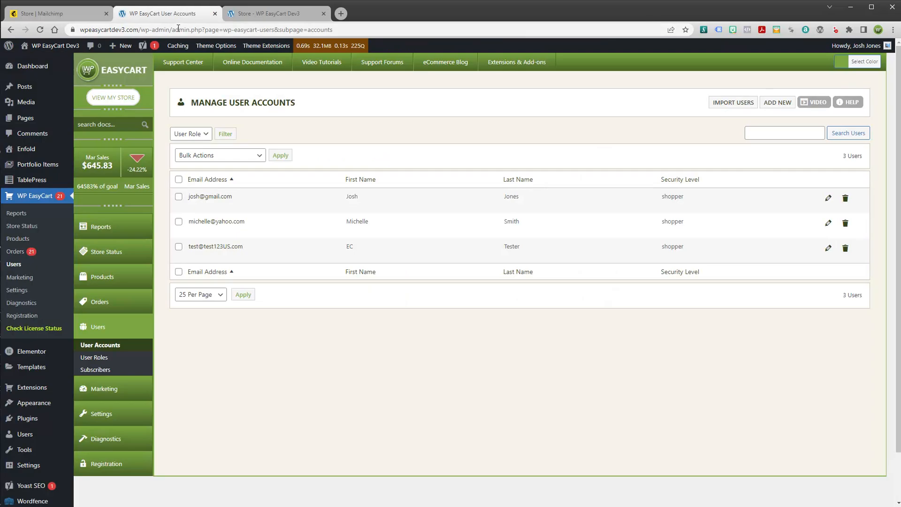
Check Orders, open Manage Products (13 products), preview the store, then close that tab
{"action": "left_click", "coordinate": [111, 303]}
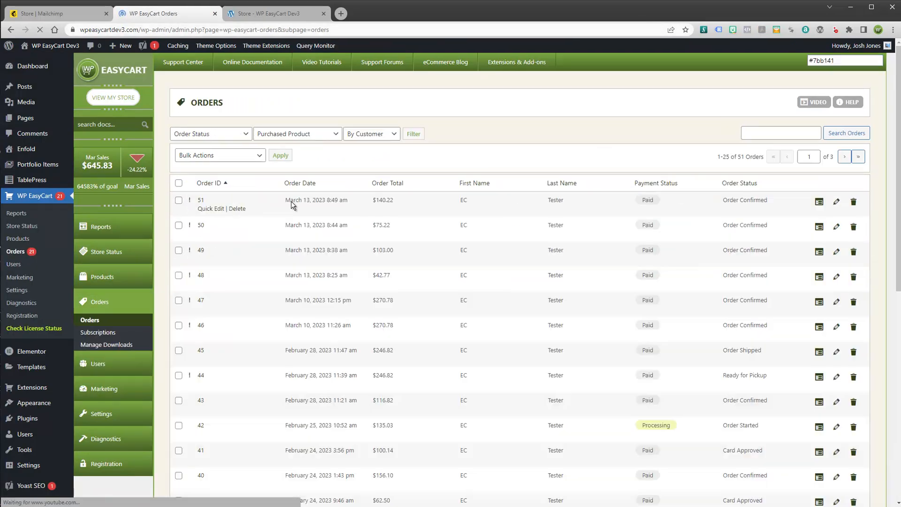
{"action": "left_click", "coordinate": [103, 281]}
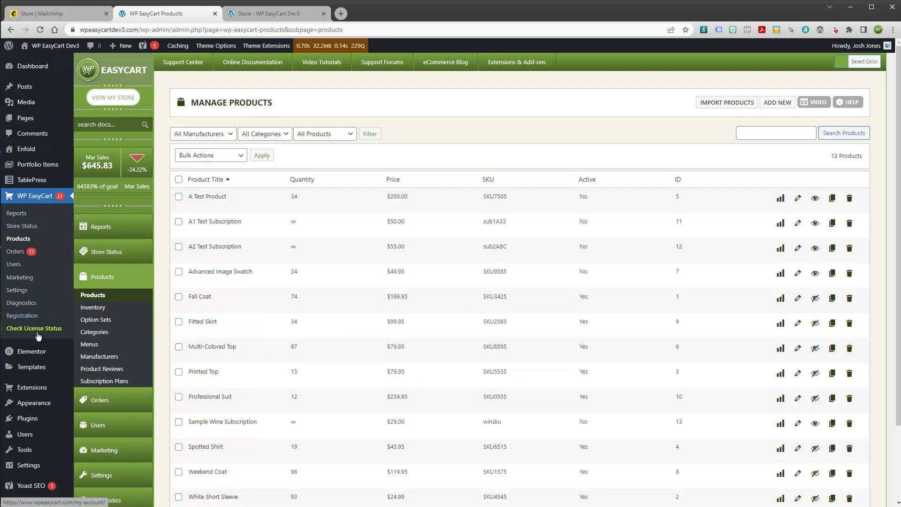
{"action": "mouse_move", "coordinate": [26, 392]}
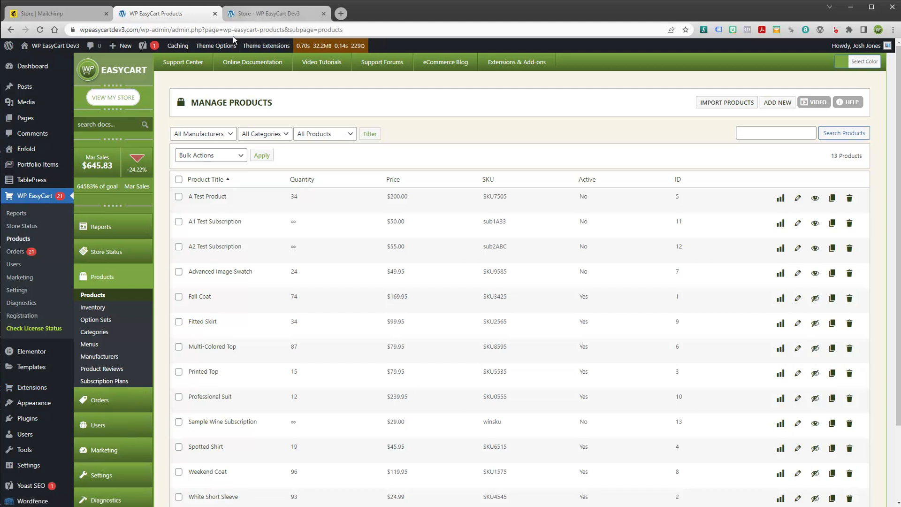
{"action": "left_click", "coordinate": [131, 98]}
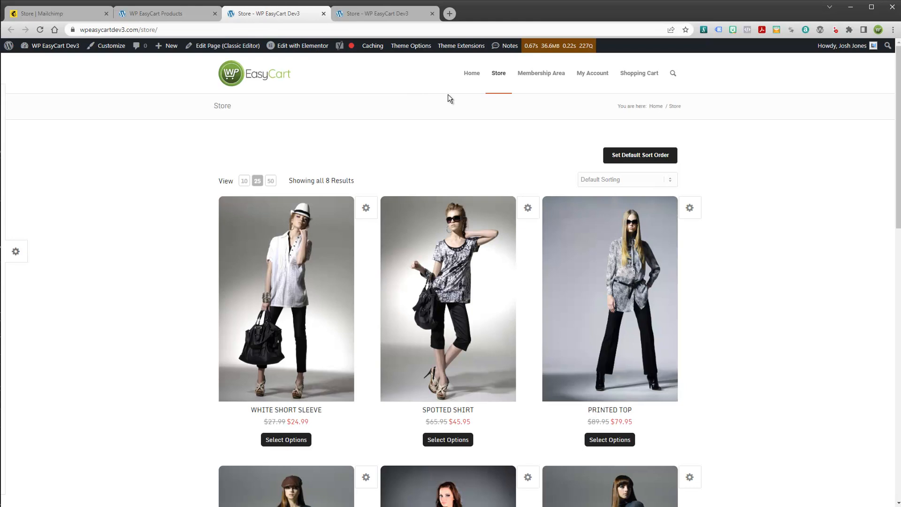
{"action": "left_click", "coordinate": [323, 13]}
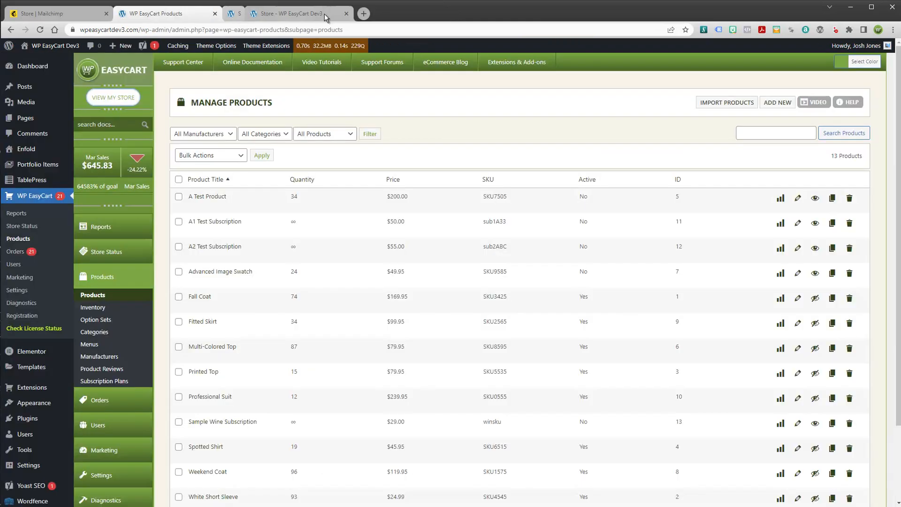
Find the MailChimp extension on wpeasycart.com Premium Content, then return to Manage Products
{"action": "left_click", "coordinate": [341, 13]}
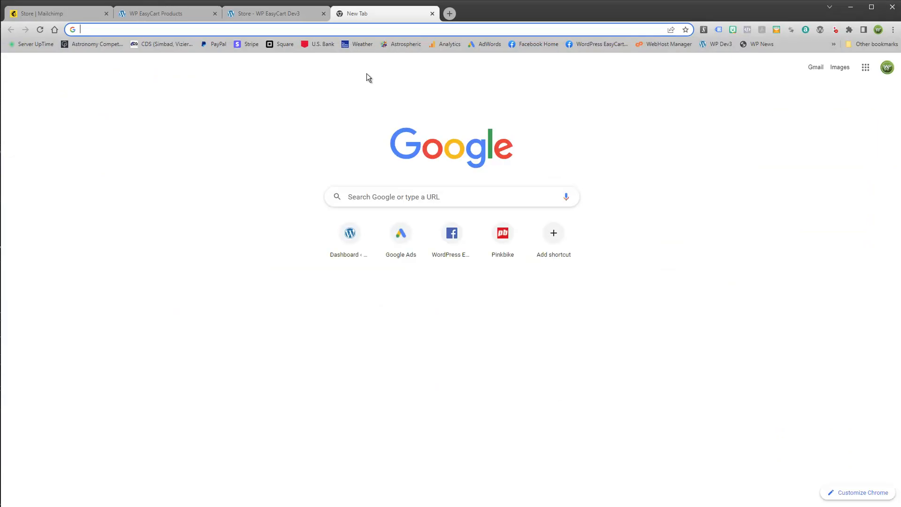
{"action": "type", "text": "www.wpeay"}
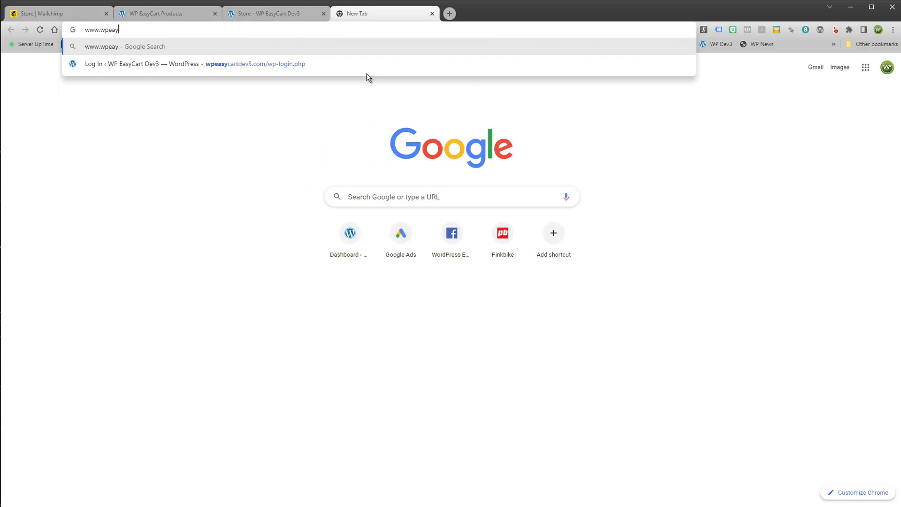
{"action": "key", "text": "BackSpace"}
{"action": "type", "text": "sycart.com"}
{"action": "key", "text": "Return"}
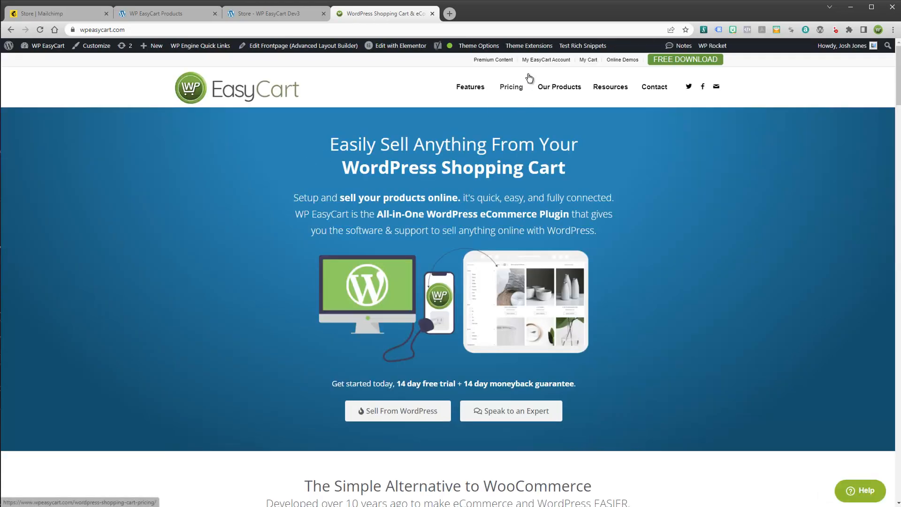
{"action": "left_click", "coordinate": [493, 60]}
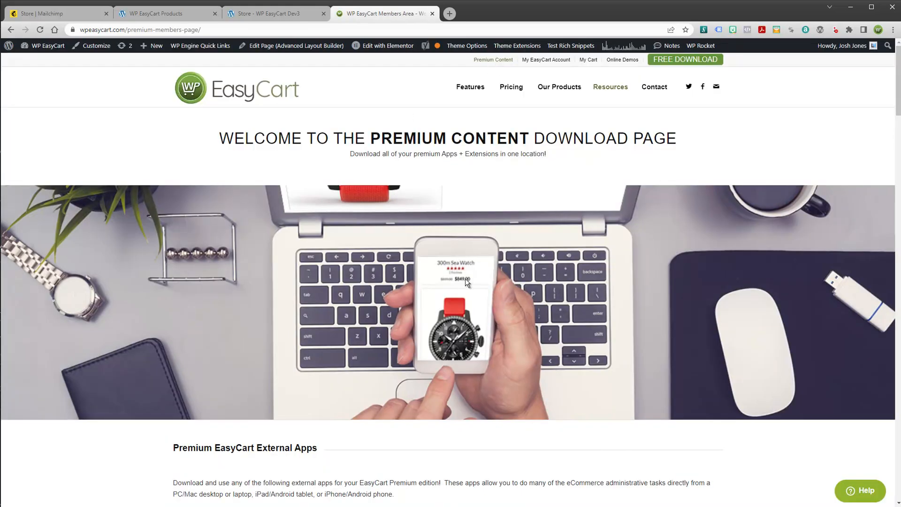
{"action": "scroll", "coordinate": [477, 321], "scroll_direction": "down", "scroll_amount": 12}
{"action": "scroll", "coordinate": [479, 321], "scroll_direction": "down", "scroll_amount": 7}
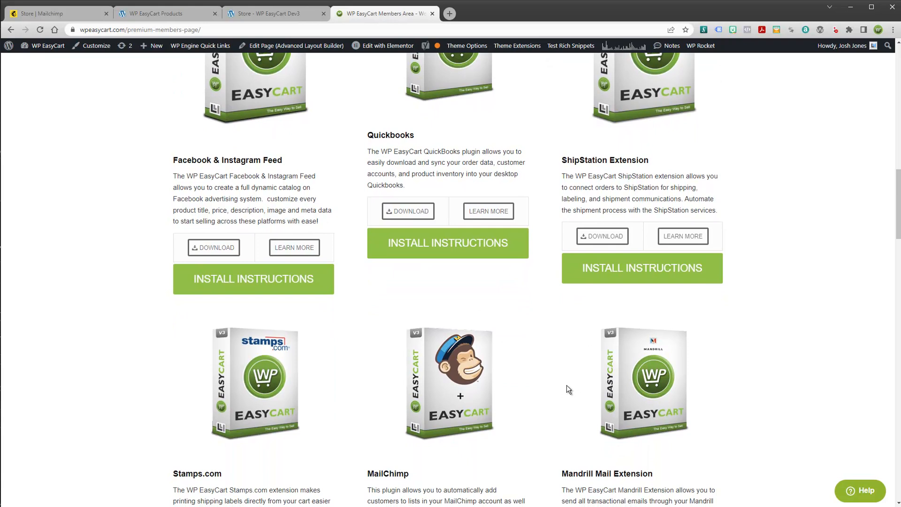
{"action": "scroll", "coordinate": [501, 418], "scroll_direction": "down", "scroll_amount": 3}
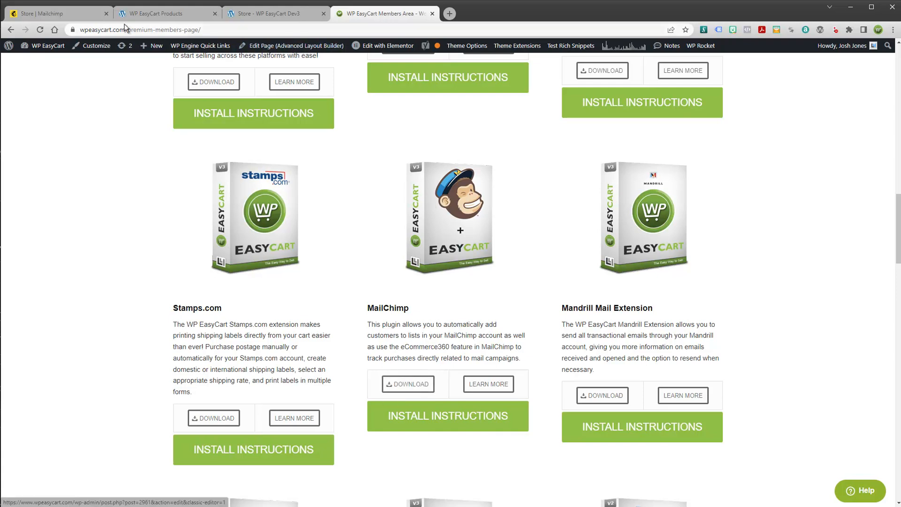
{"action": "left_click", "coordinate": [68, 14]}
{"action": "left_click", "coordinate": [142, 14]}
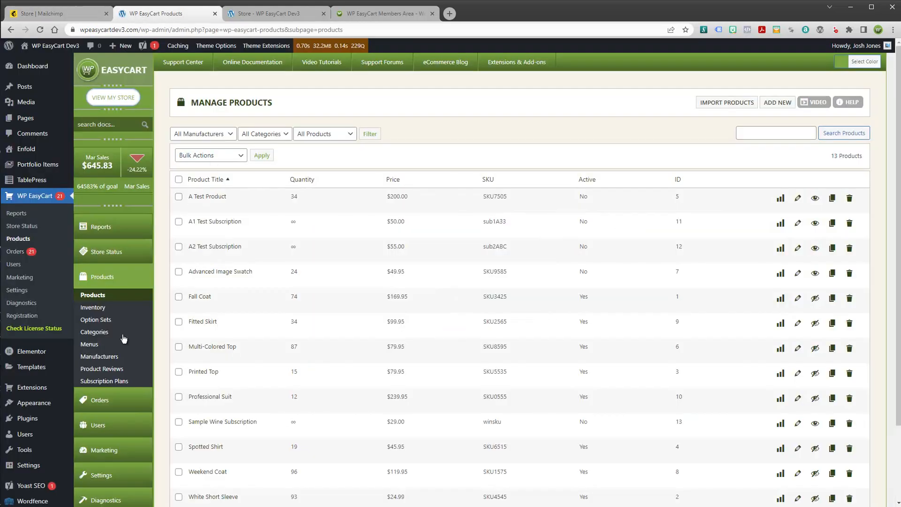
Open Plugins > Add New and reveal the Upload Plugin form
{"action": "mouse_move", "coordinate": [28, 418]}
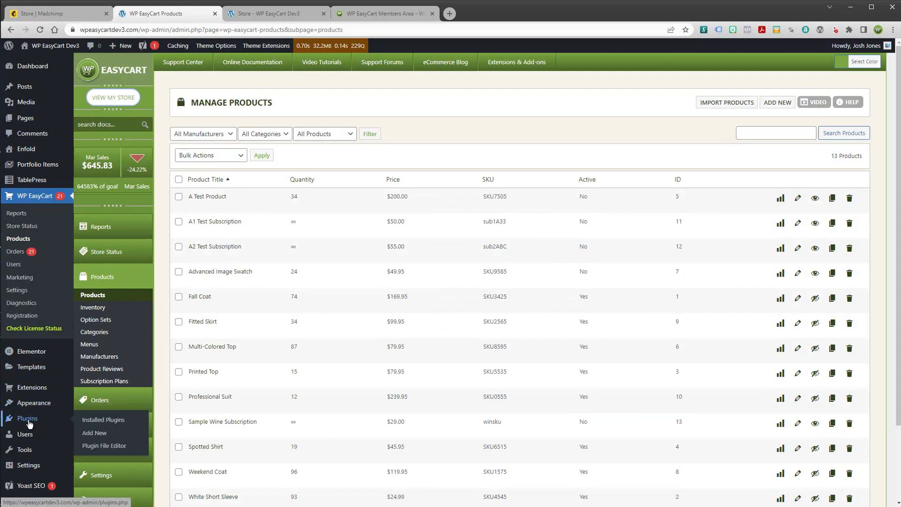
{"action": "left_click", "coordinate": [91, 432]}
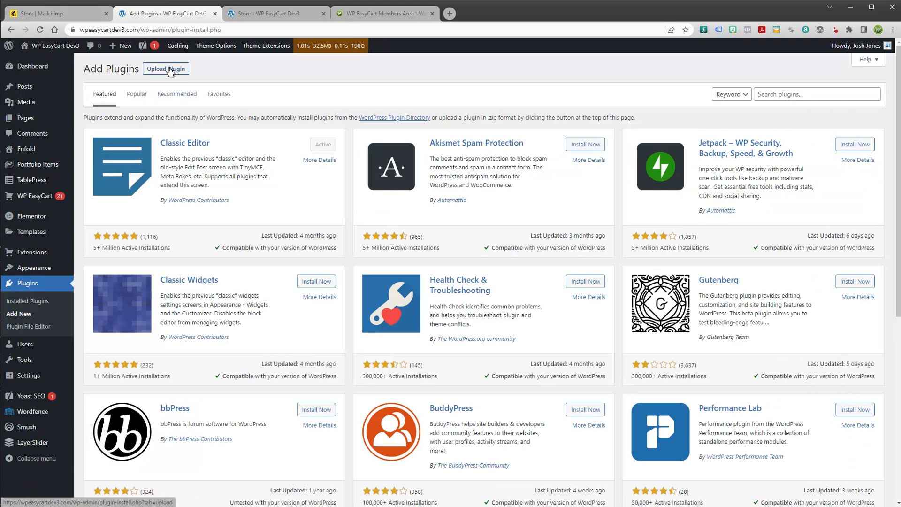
{"action": "left_click", "coordinate": [170, 71]}
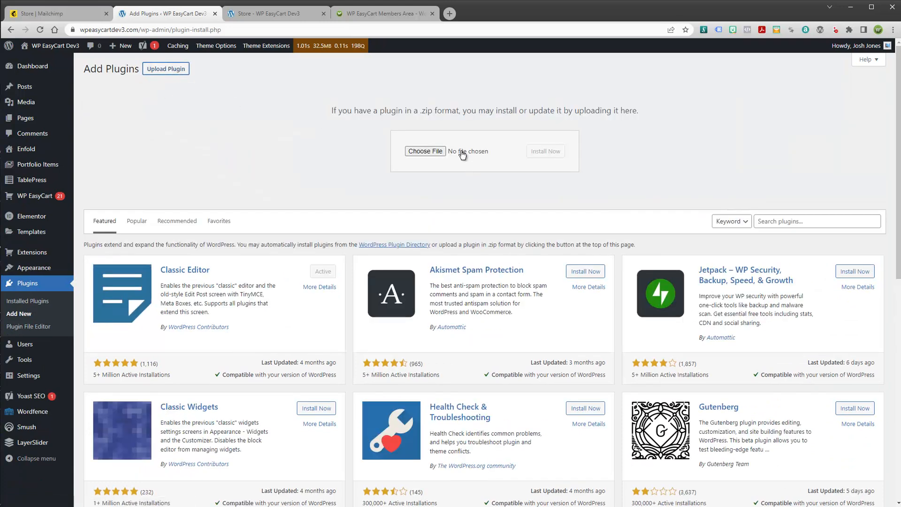
In Installed Plugins, locate WP EasyCart MailChimp 2.0.7 and confirm it is active
{"action": "left_click", "coordinate": [39, 304]}
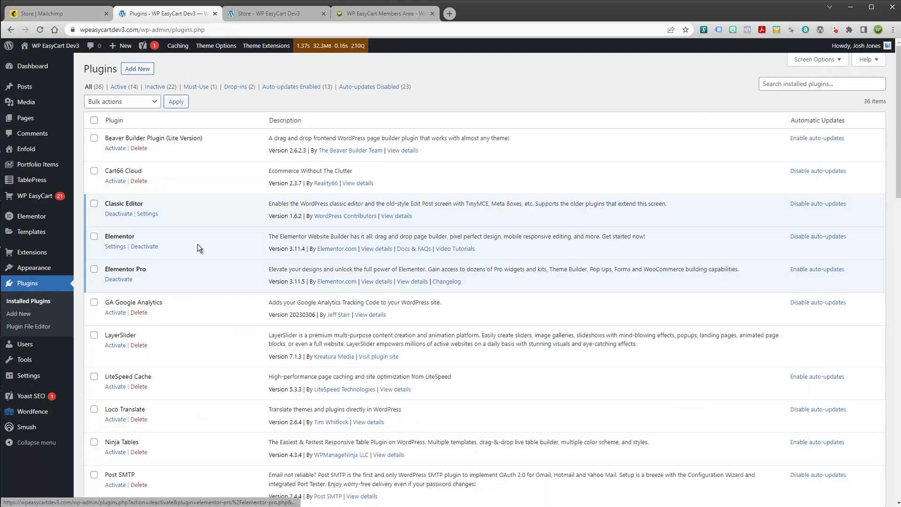
{"action": "scroll", "coordinate": [205, 249], "scroll_direction": "down", "scroll_amount": 6}
{"action": "scroll", "coordinate": [206, 253], "scroll_direction": "down", "scroll_amount": 10}
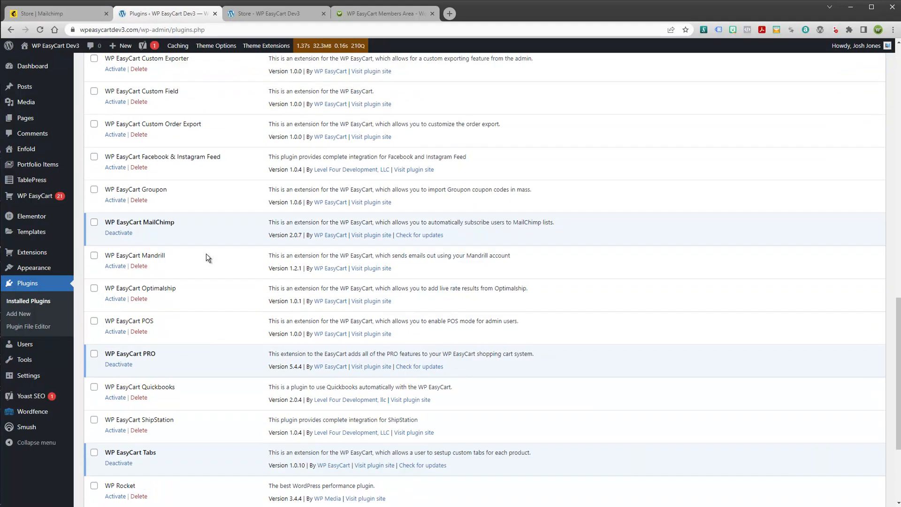
{"action": "scroll", "coordinate": [126, 221], "scroll_direction": "up", "scroll_amount": 2}
{"action": "scroll", "coordinate": [126, 221], "scroll_direction": "up", "scroll_amount": 1}
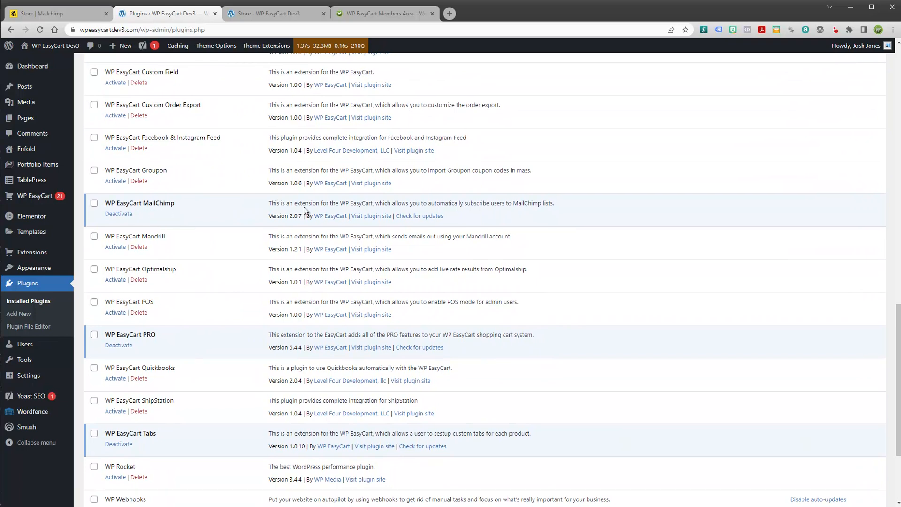
{"action": "scroll", "coordinate": [214, 233], "scroll_direction": "up", "scroll_amount": 7}
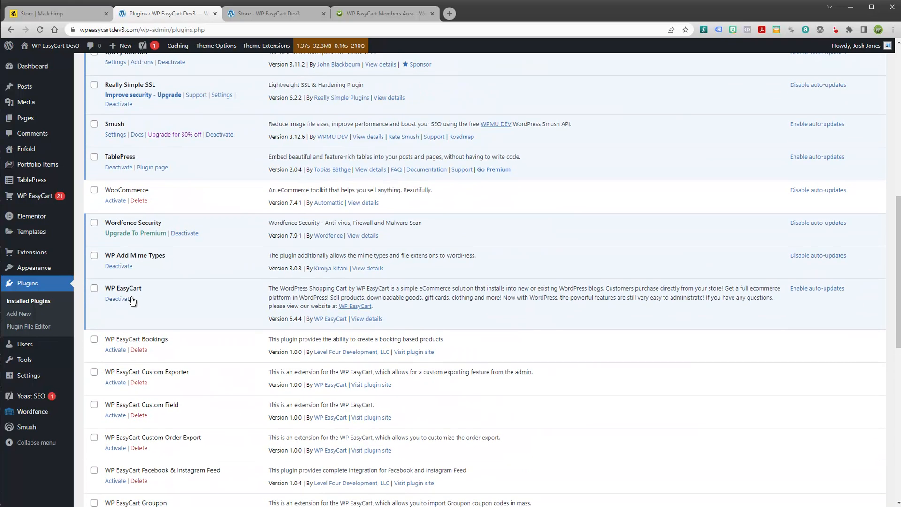
{"action": "scroll", "coordinate": [123, 306], "scroll_direction": "down", "scroll_amount": 7}
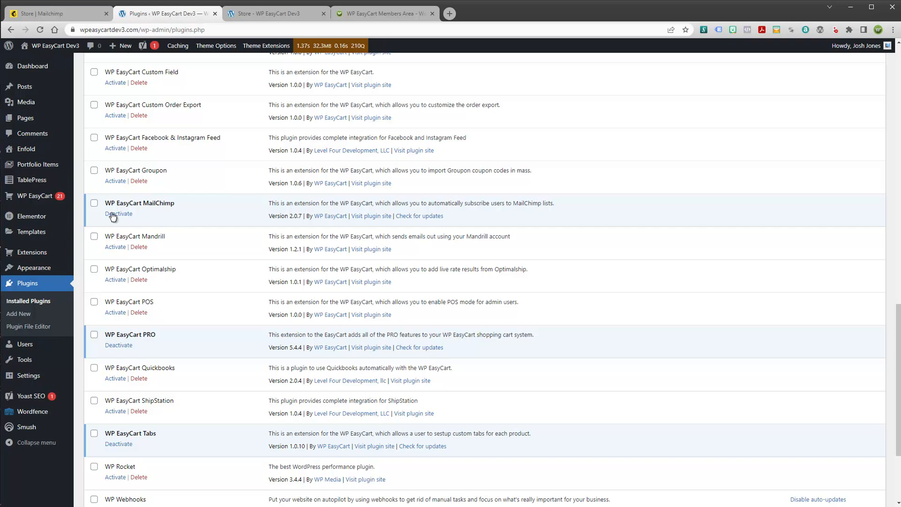
{"action": "mouse_move", "coordinate": [31, 257]}
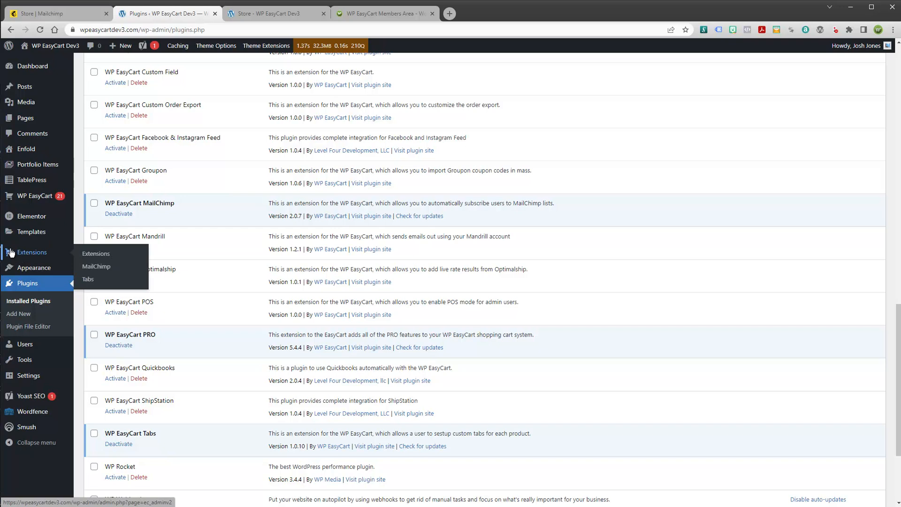
Check the API key and Dev3 Test Group Audience list in MailChimp Setup, then go to Mailchimp
{"action": "left_click", "coordinate": [95, 272]}
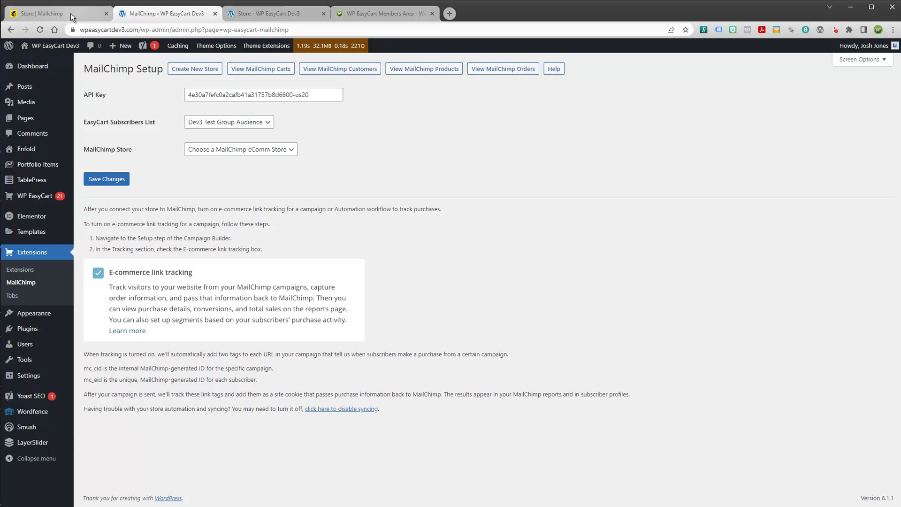
{"action": "left_click", "coordinate": [46, 11]}
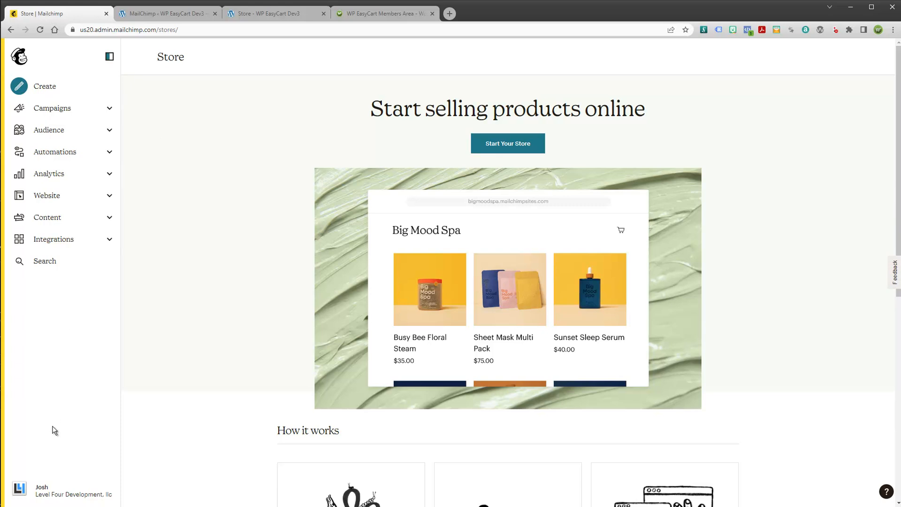
Open Mailchimp's Account & billing > Extras > API keys, cancel a new key, and return to MailChimp Setup
{"action": "left_click", "coordinate": [20, 490]}
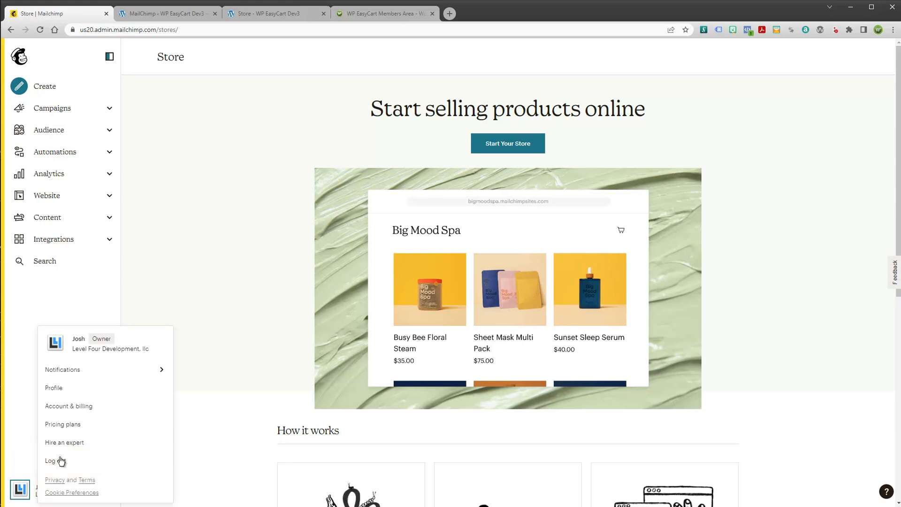
{"action": "left_click", "coordinate": [69, 411]}
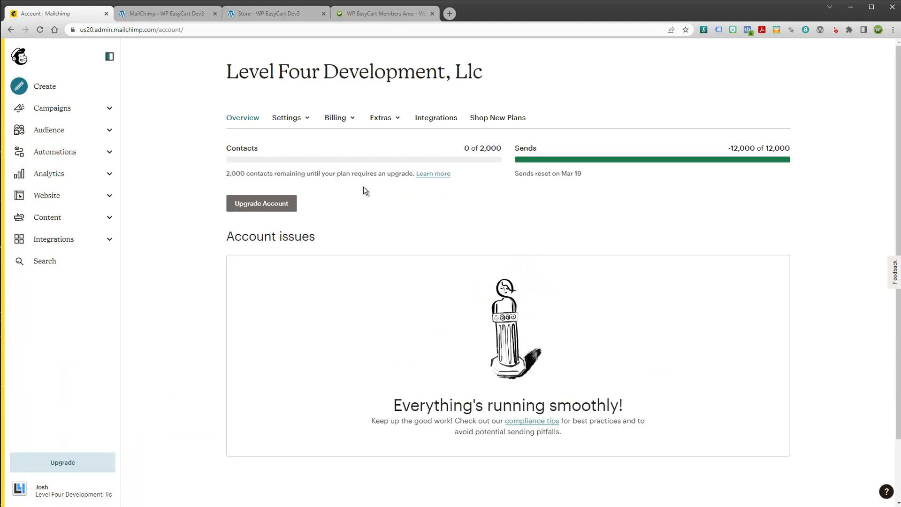
{"action": "left_click", "coordinate": [389, 120]}
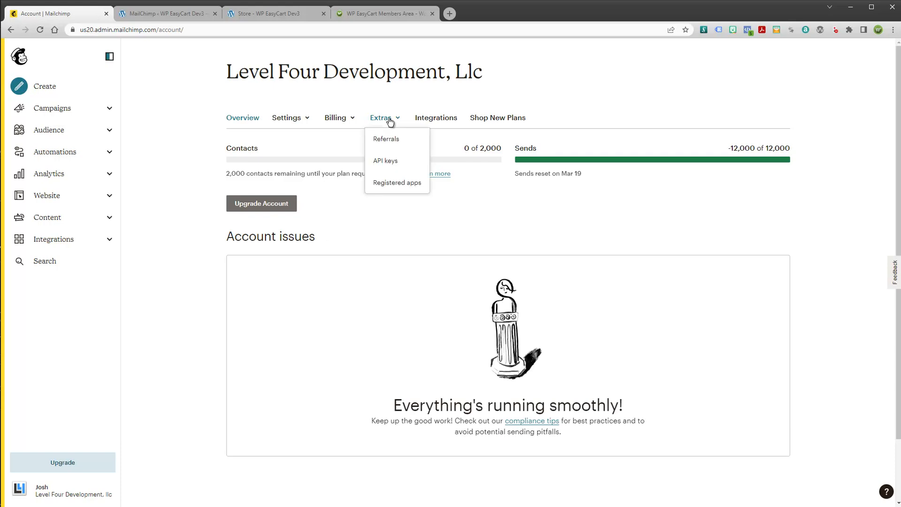
{"action": "left_click", "coordinate": [390, 162]}
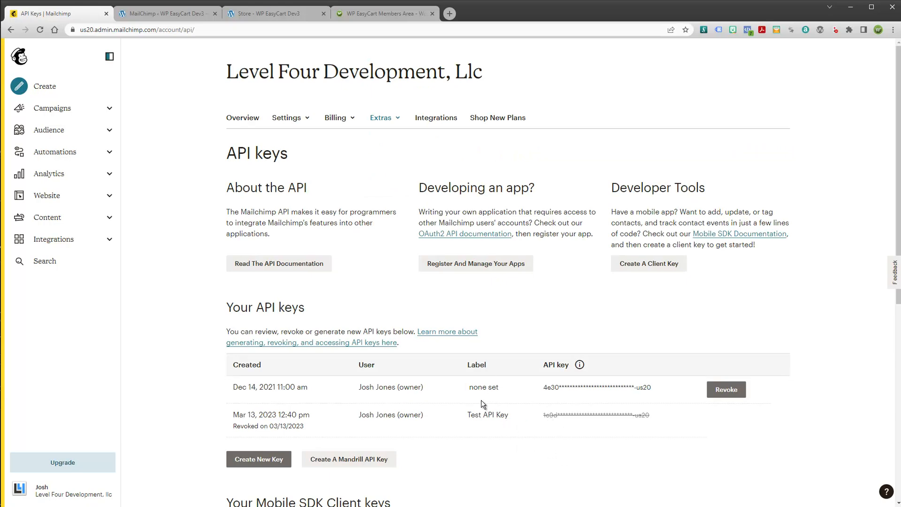
{"action": "left_click", "coordinate": [259, 459]}
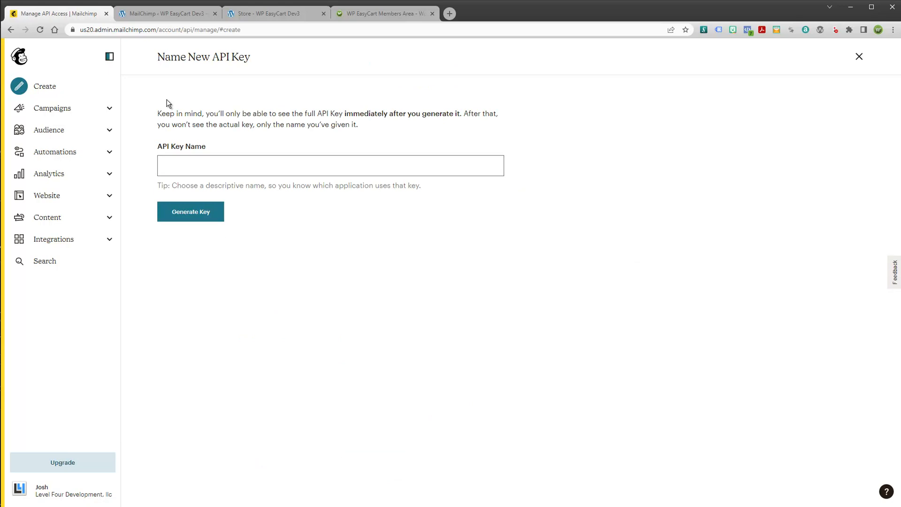
{"action": "left_click", "coordinate": [11, 30]}
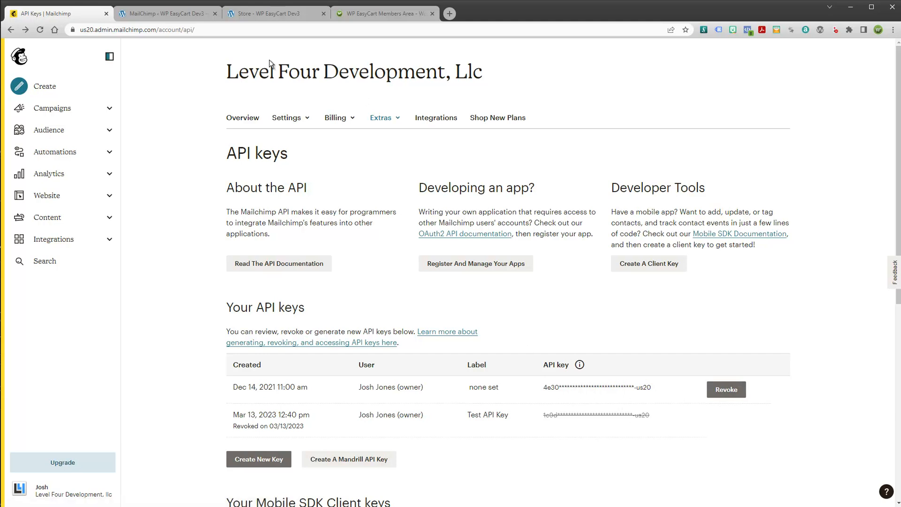
{"action": "left_click", "coordinate": [160, 18]}
Check the stored API key and save the MailChimp connection settings
{"action": "left_click_drag", "start_coordinate": [314, 95], "coordinate": [175, 100]}
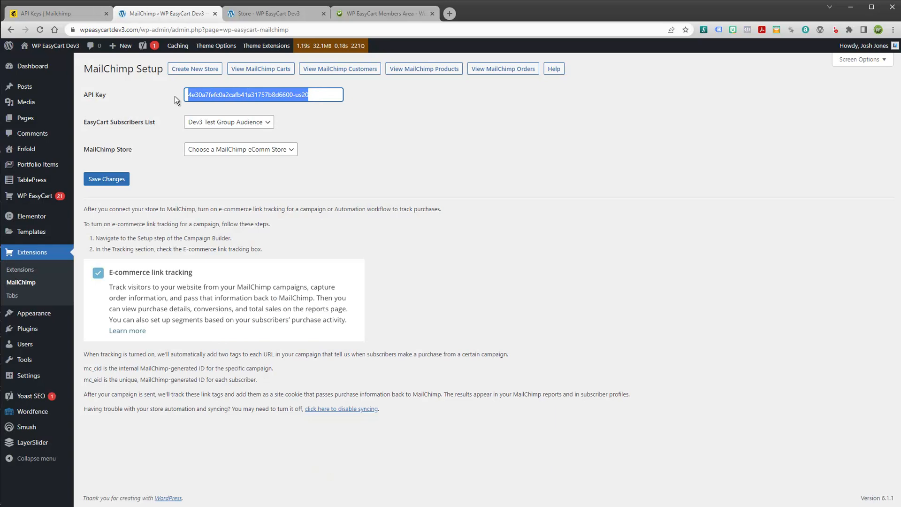
{"action": "left_click", "coordinate": [389, 134]}
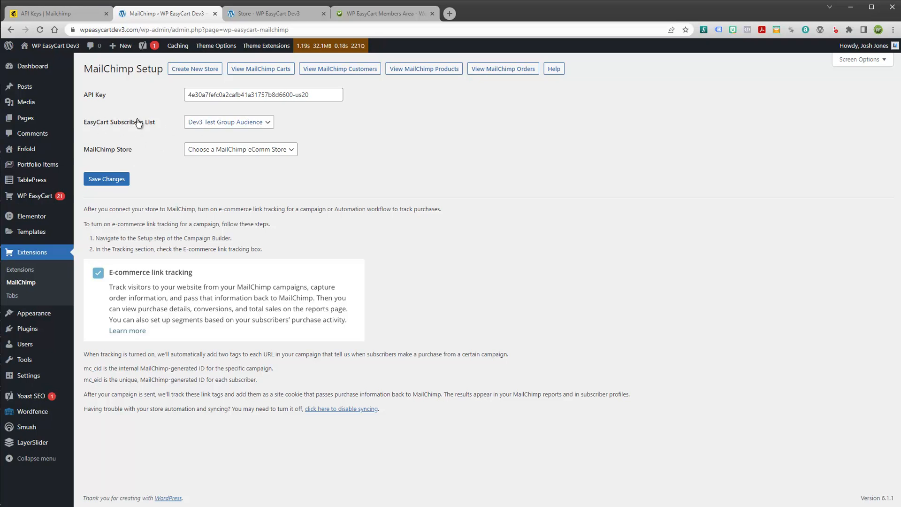
{"action": "left_click", "coordinate": [105, 183]}
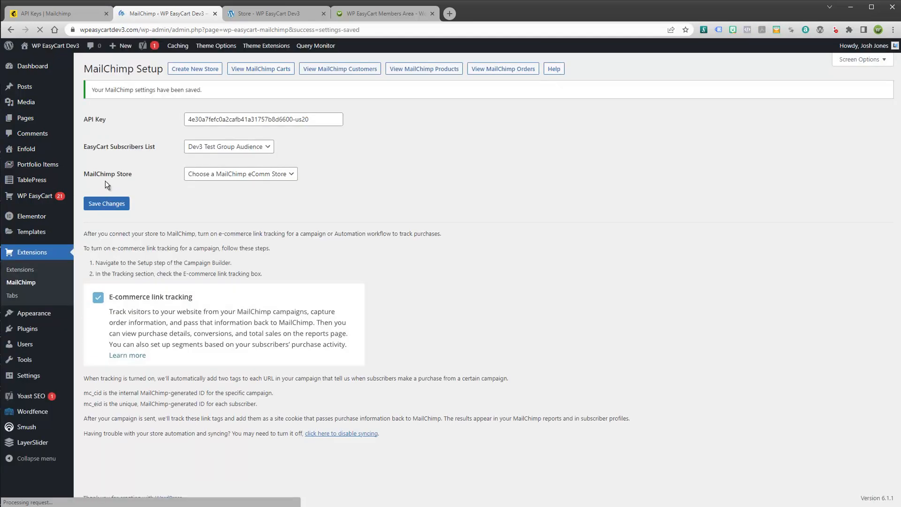
Keep Dev3 Test Group Audience as the EasyCart subscriber list and return to Mailchimp's API keys page
{"action": "left_click_drag", "start_coordinate": [318, 121], "coordinate": [184, 122]}
{"action": "left_click", "coordinate": [254, 149]}
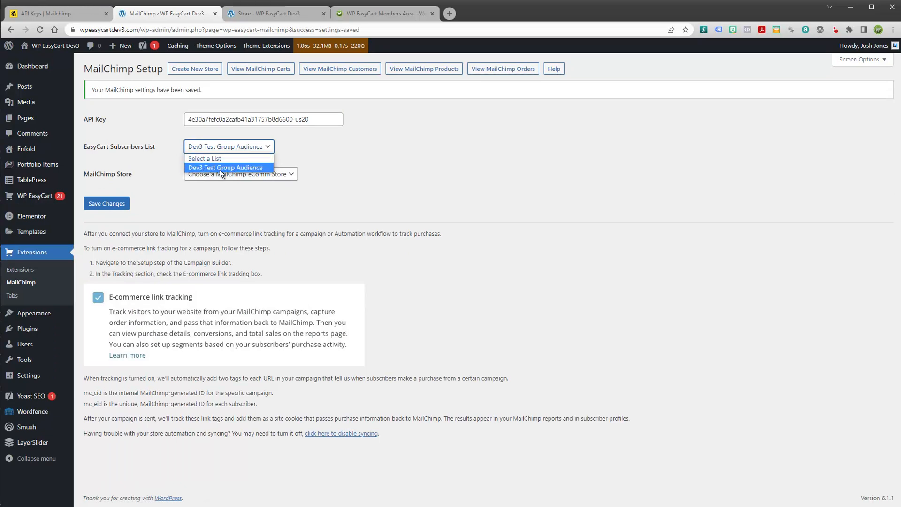
{"action": "left_click", "coordinate": [362, 155]}
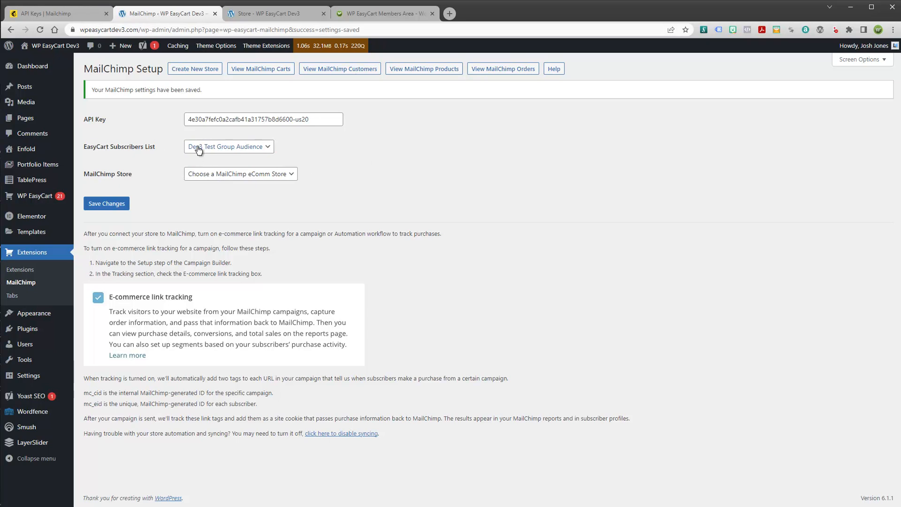
{"action": "left_click", "coordinate": [54, 11]}
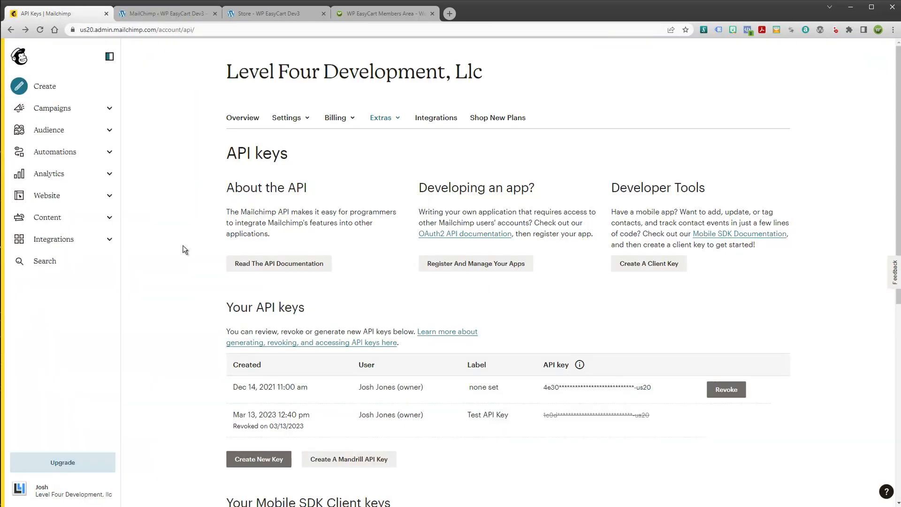
Go to the audience's All contacts > Settings > Audience name and defaults page
{"action": "left_click", "coordinate": [49, 134]}
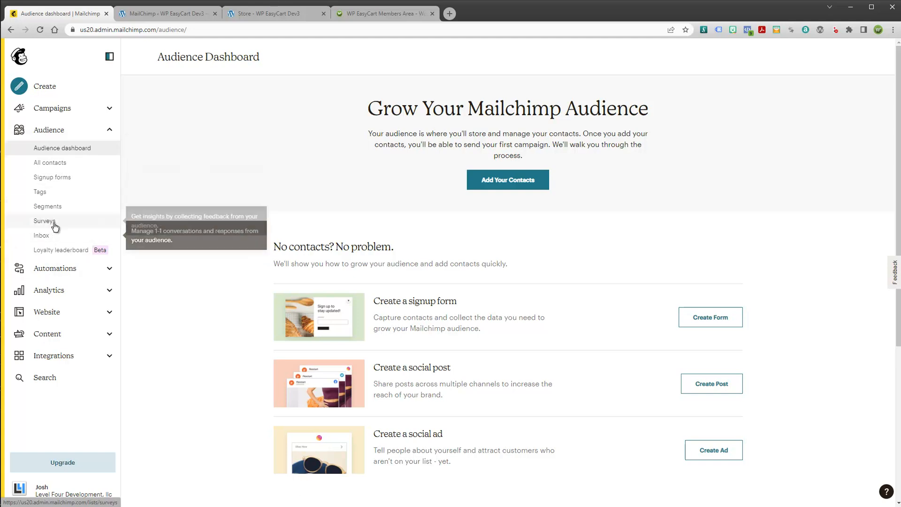
{"action": "left_click", "coordinate": [47, 163]}
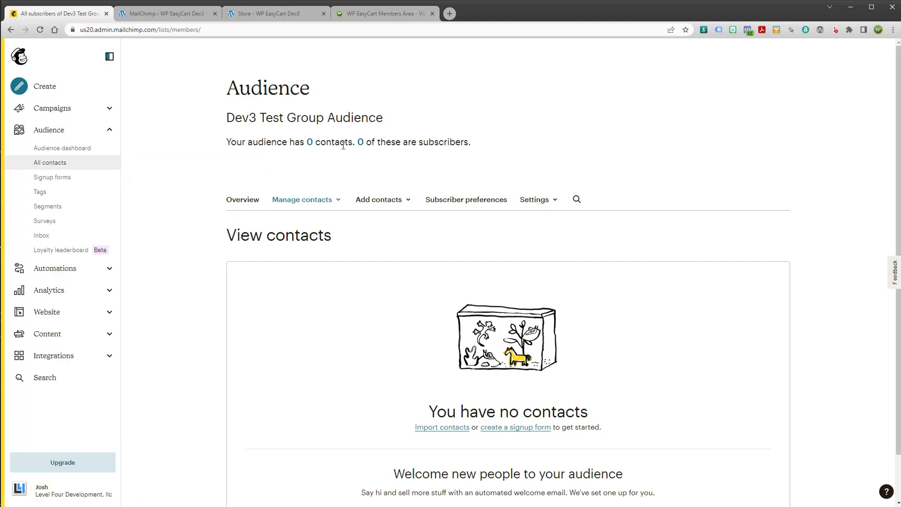
{"action": "left_click", "coordinate": [556, 202]}
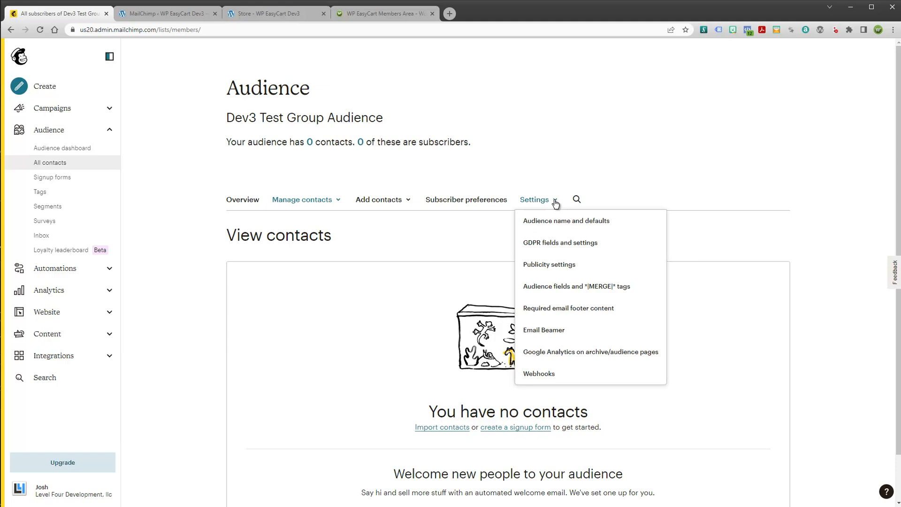
{"action": "left_click", "coordinate": [576, 225]}
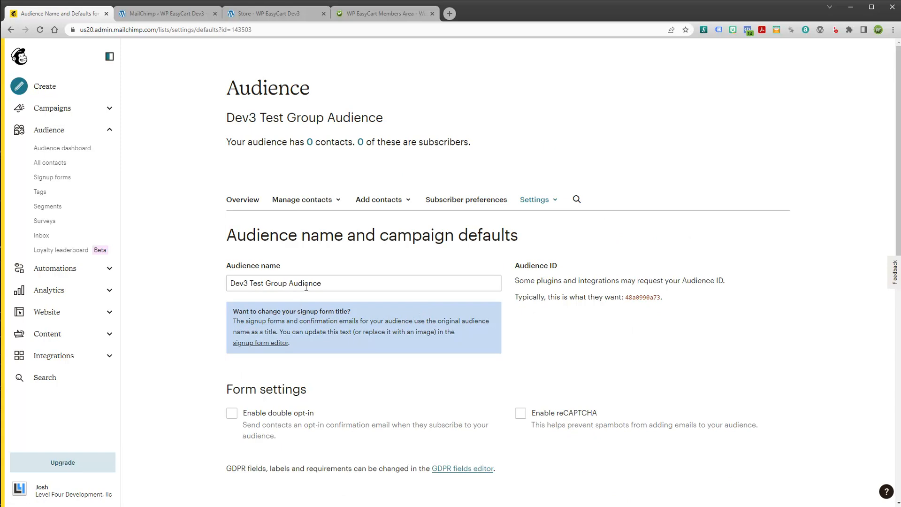
Rename the audience to 'WP EasyCart Test Audience' and save the audience and campaign defaults
{"action": "left_click_drag", "start_coordinate": [340, 283], "coordinate": [254, 285]}
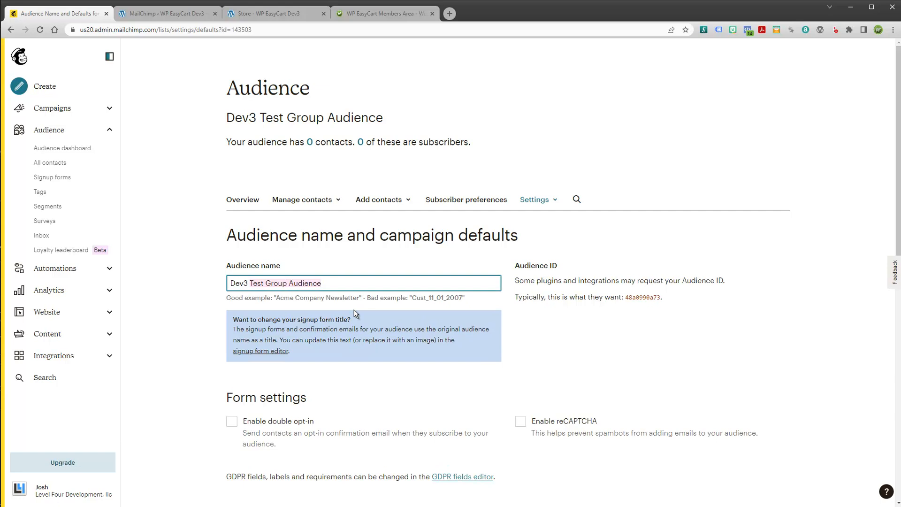
{"action": "key", "text": "BackSpace"}
{"action": "key", "text": "BackSpace"}
{"action": "key", "text": "BackSpace"}
{"action": "key", "text": "BackSpace"}
{"action": "key", "text": "BackSpace"}
{"action": "key", "text": "BackSpace"}
{"action": "type", "text": "WP "}
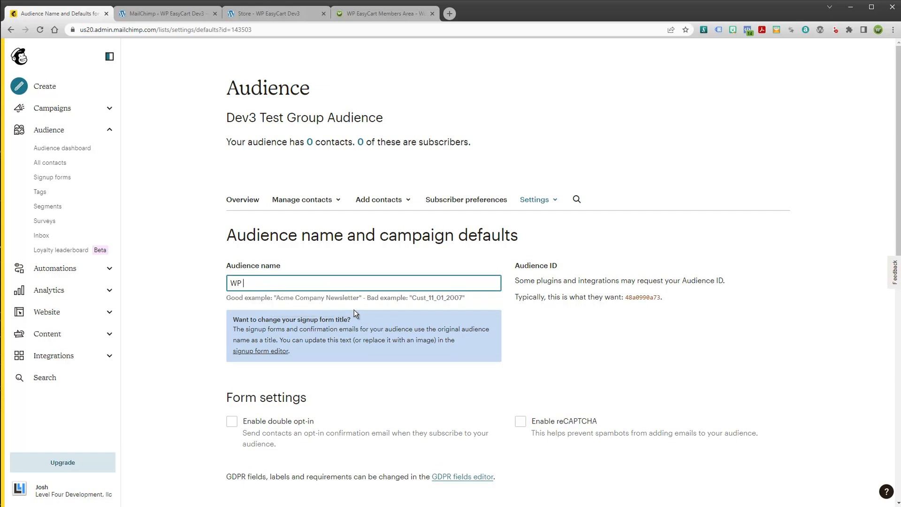
{"action": "type", "text": "EasyCart Test Audience"}
{"action": "scroll", "coordinate": [371, 317], "scroll_direction": "down", "scroll_amount": 3}
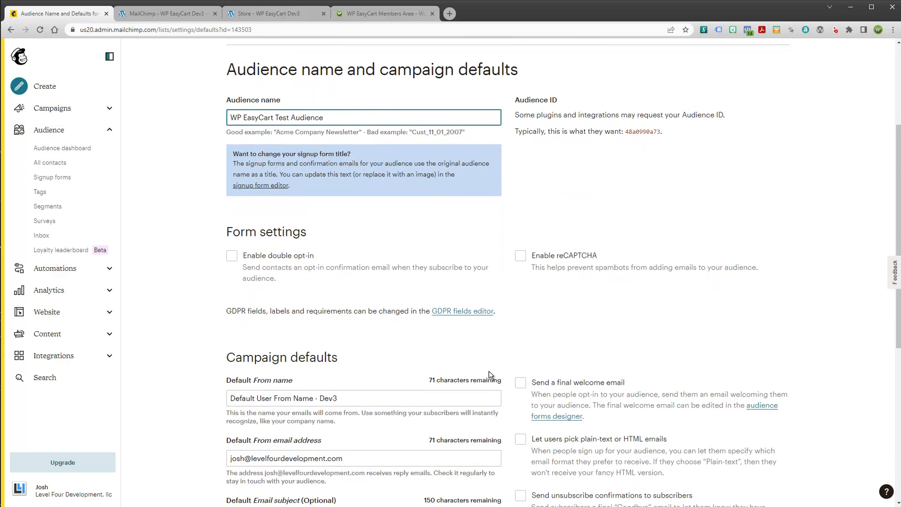
{"action": "scroll", "coordinate": [489, 371], "scroll_direction": "down", "scroll_amount": 6}
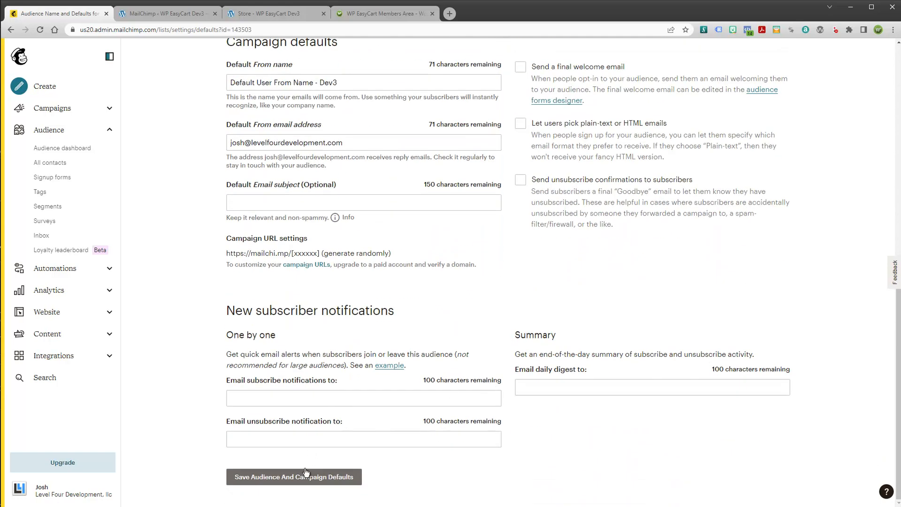
{"action": "left_click", "coordinate": [291, 477]}
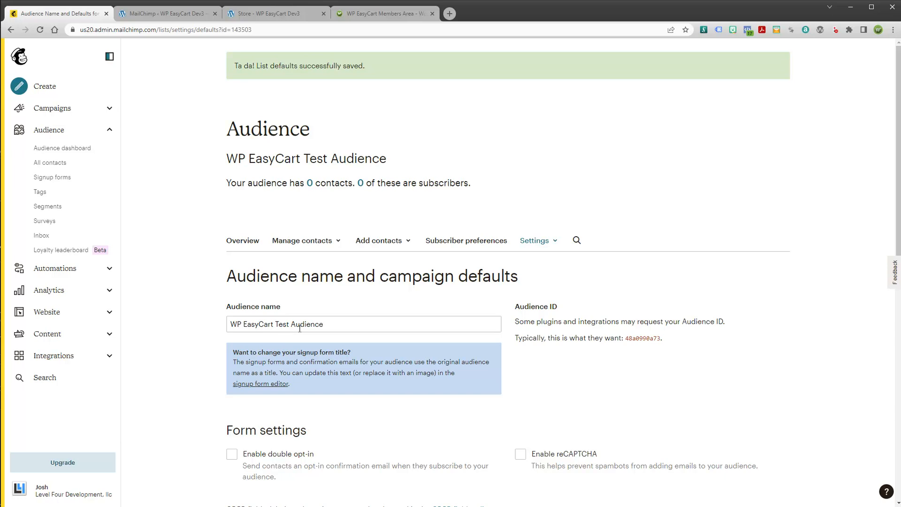
Reload MailChimp Setup, choose WP EasyCart Test Audience as Subscribers List, then return to Mailchimp
{"action": "left_click", "coordinate": [180, 12]}
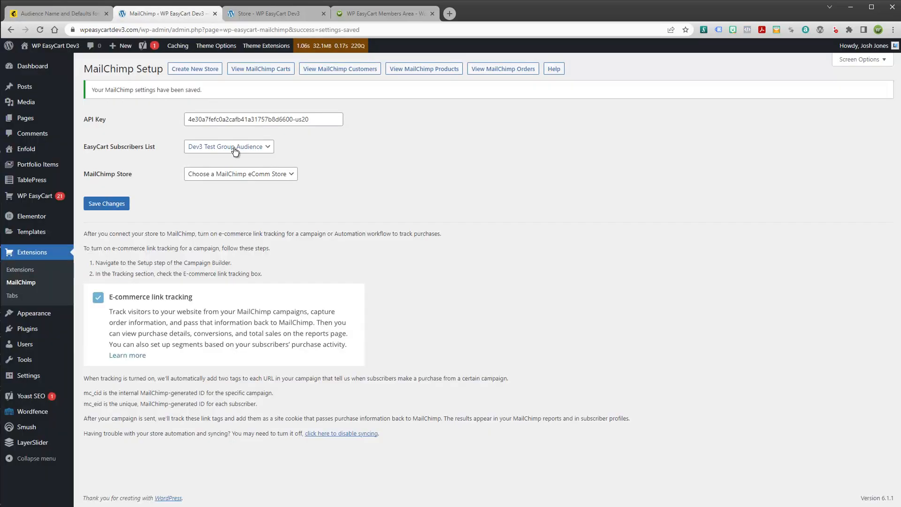
{"action": "left_click", "coordinate": [41, 30]}
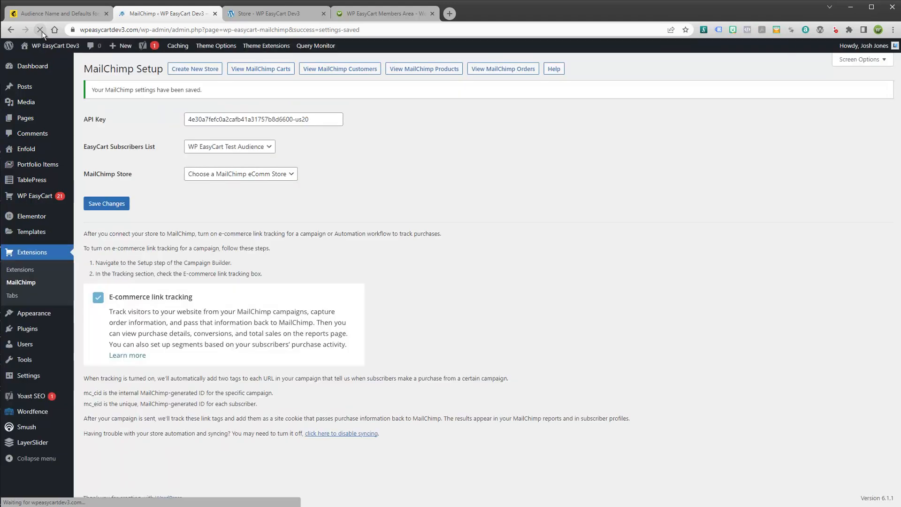
{"action": "left_click", "coordinate": [217, 149]}
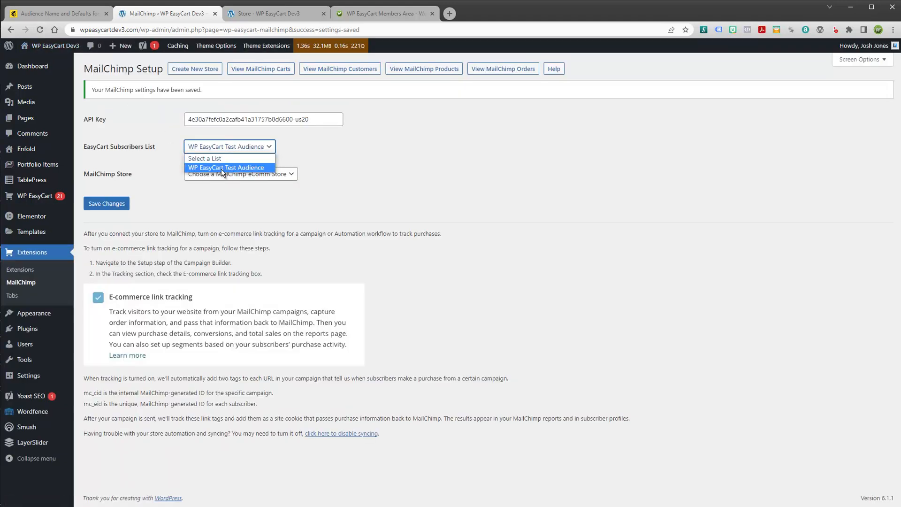
{"action": "left_click", "coordinate": [227, 169]}
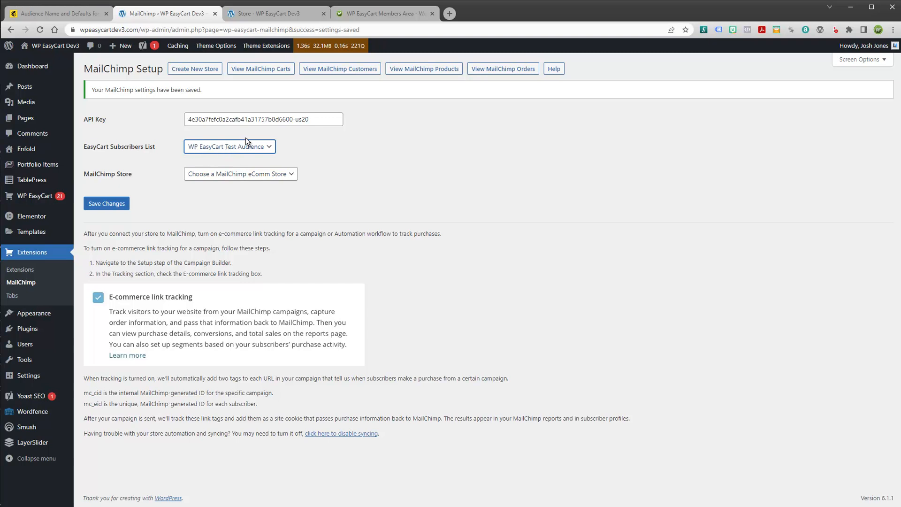
{"action": "triple_click", "coordinate": [317, 121]}
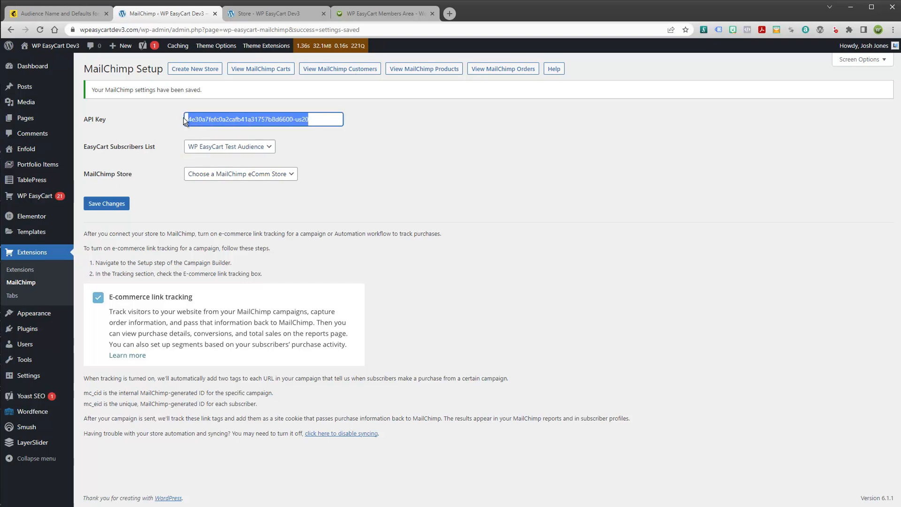
{"action": "left_click", "coordinate": [221, 147]}
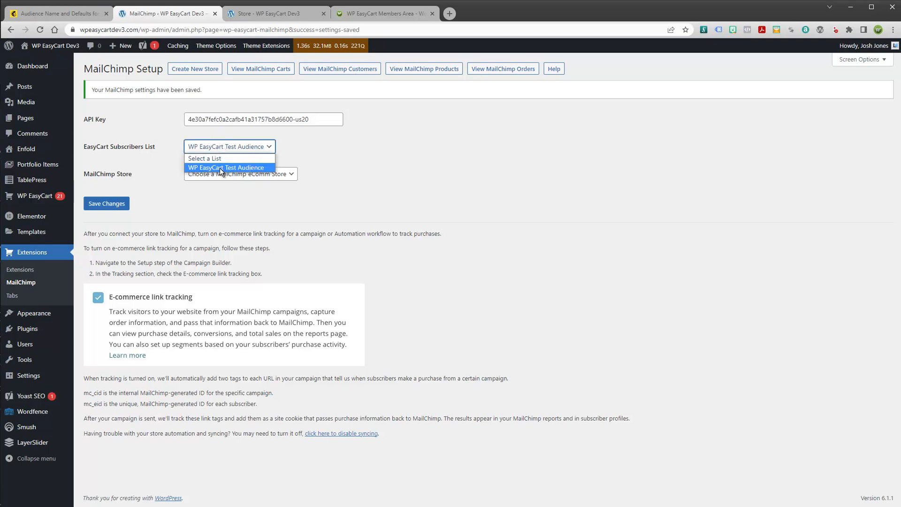
{"action": "left_click", "coordinate": [220, 168]}
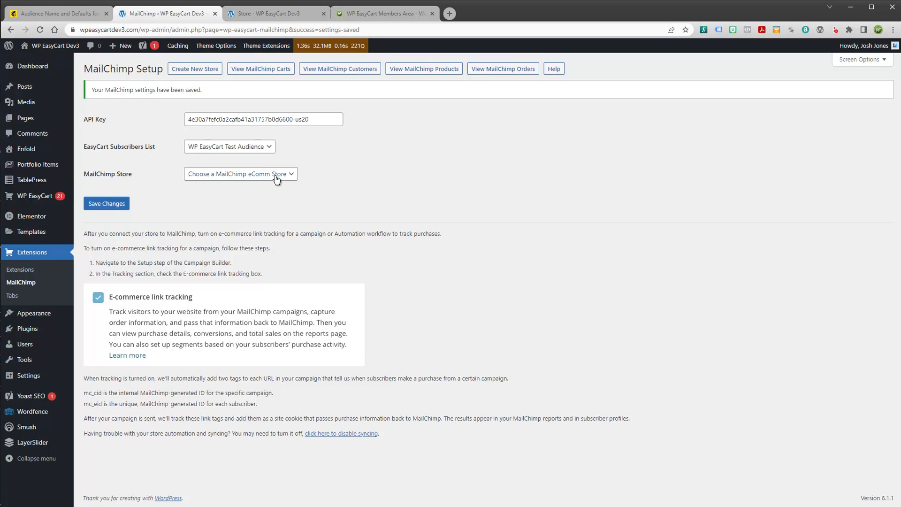
{"action": "left_click", "coordinate": [67, 11]}
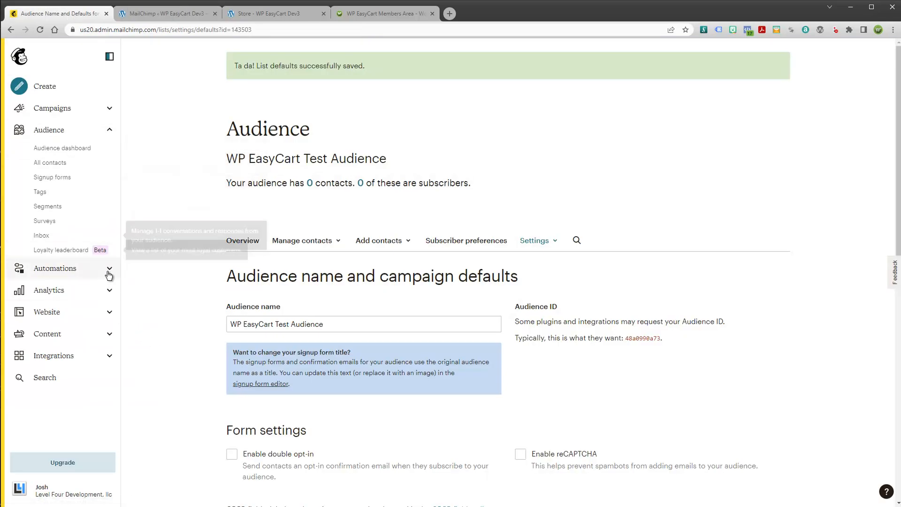
Open Content > Website > Store in Mailchimp and scroll through the Store page
{"action": "left_click", "coordinate": [110, 336]}
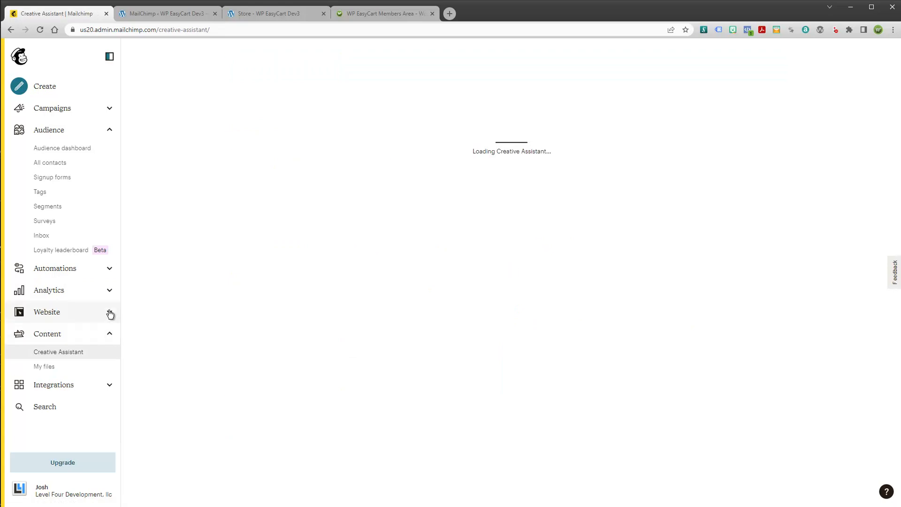
{"action": "left_click", "coordinate": [109, 313]}
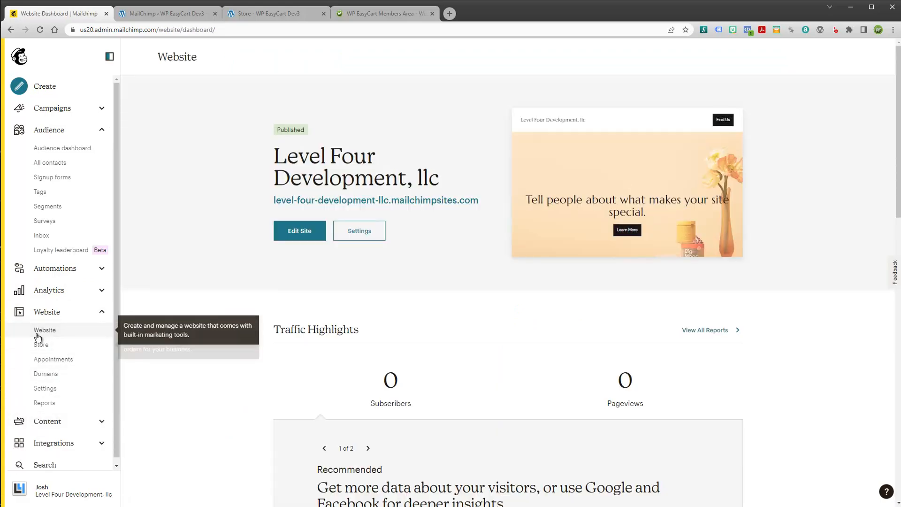
{"action": "left_click", "coordinate": [38, 347]}
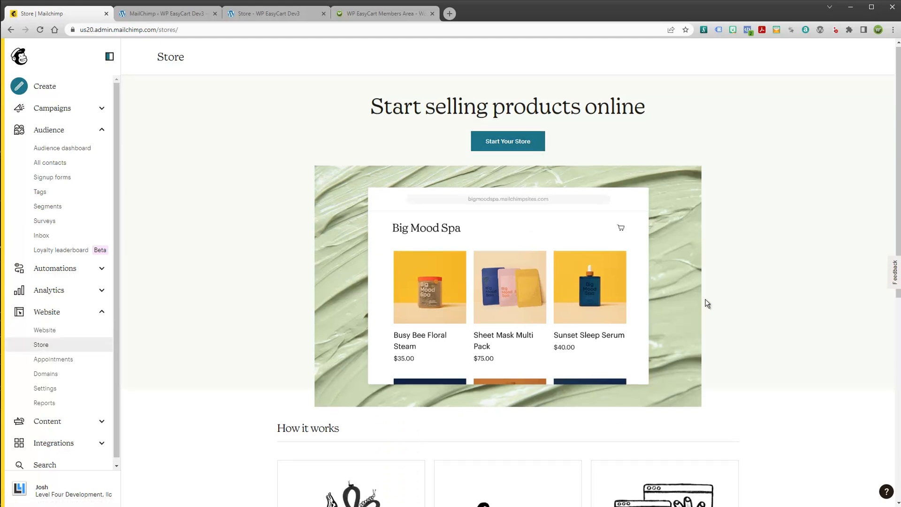
{"action": "scroll", "coordinate": [682, 209], "scroll_direction": "down", "scroll_amount": 4}
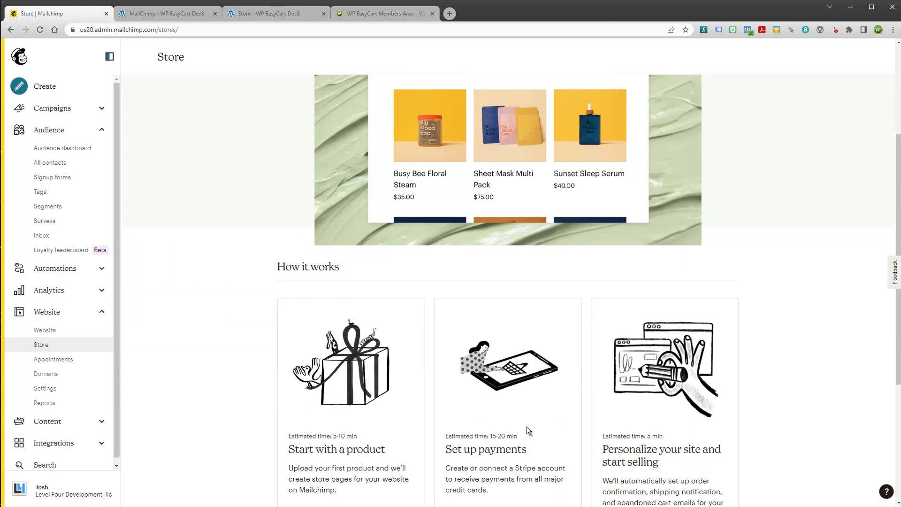
{"action": "scroll", "coordinate": [748, 365], "scroll_direction": "down", "scroll_amount": 3}
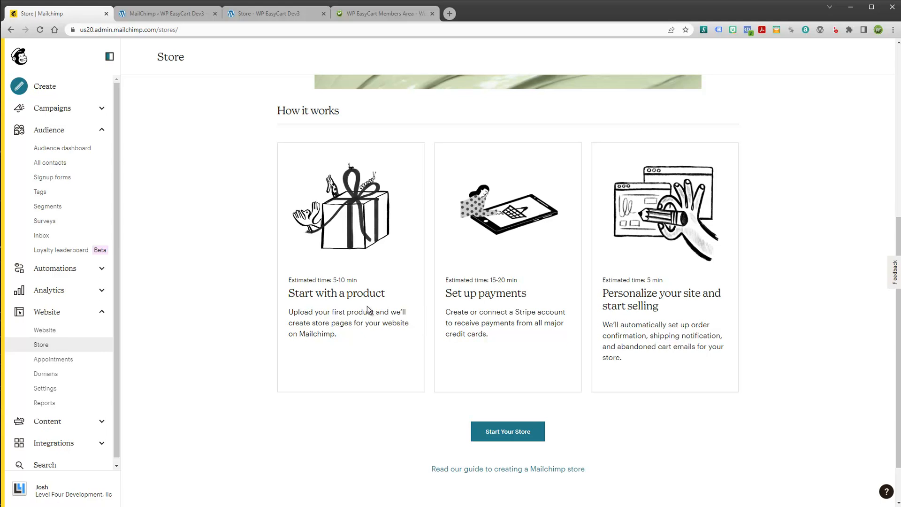
Reload MailChimp Setup, confirm no MailChimp Store is set, and start creating a new store
{"action": "left_click", "coordinate": [169, 13]}
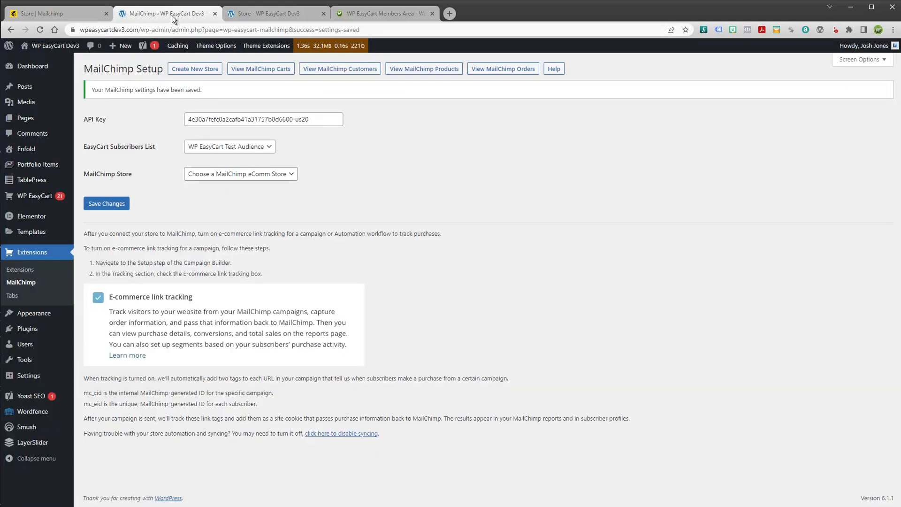
{"action": "left_click", "coordinate": [39, 30]}
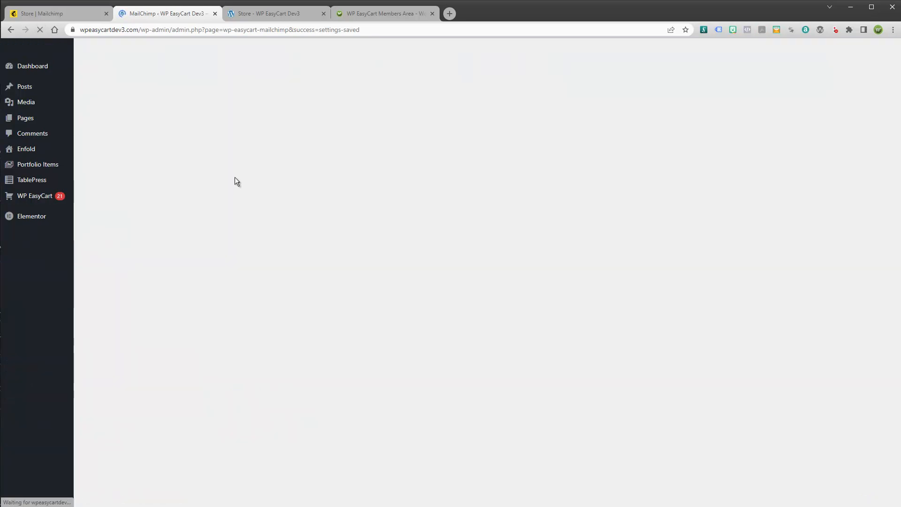
{"action": "left_click", "coordinate": [240, 179]}
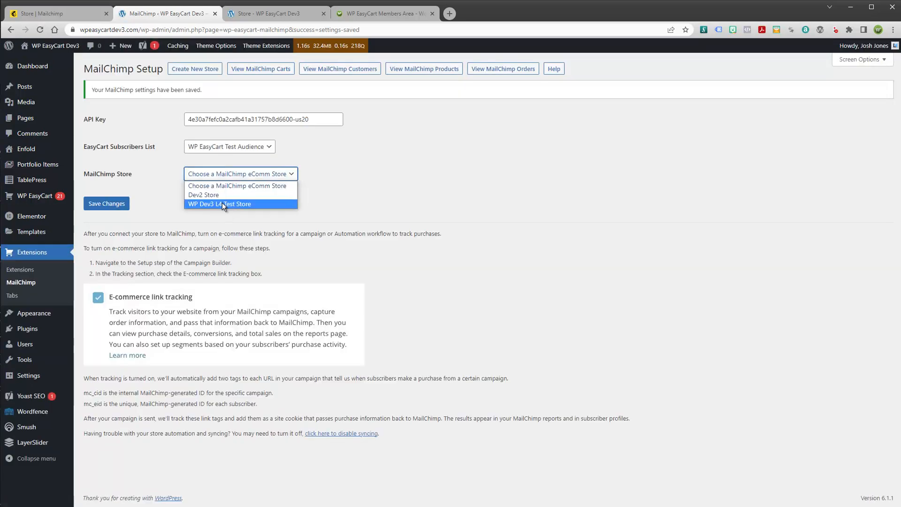
{"action": "left_click", "coordinate": [231, 183]}
{"action": "left_click", "coordinate": [412, 196]}
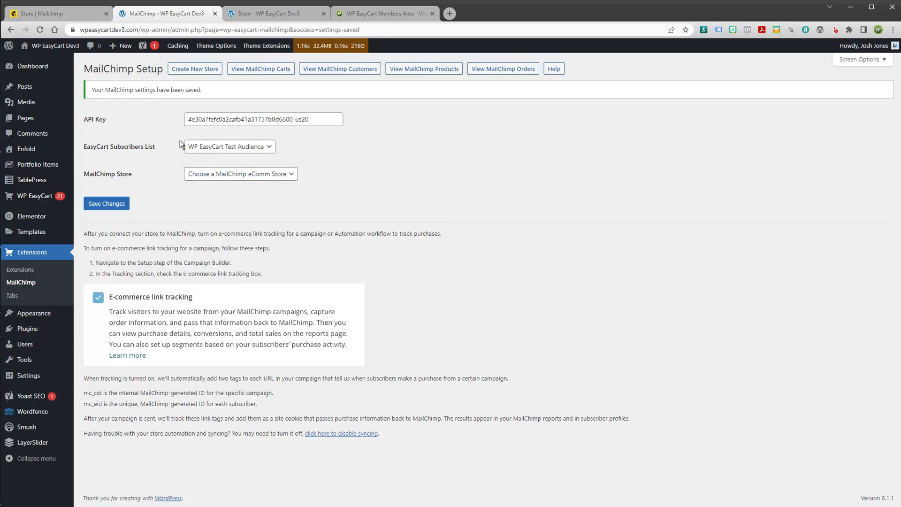
{"action": "left_click", "coordinate": [195, 71]}
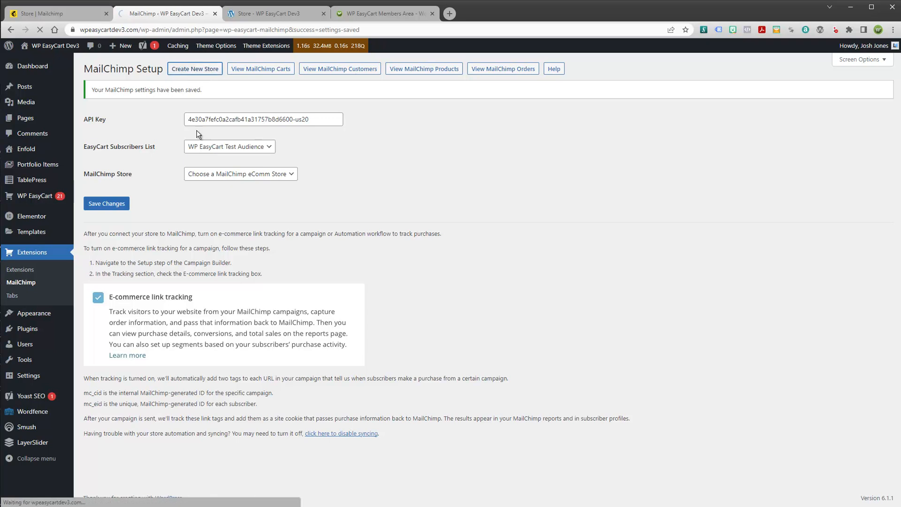
Create the MailChimp store 'My Test Store Dev3' with the support e-mail in U.S. Dollars, then check the store list
{"action": "left_click", "coordinate": [191, 123]}
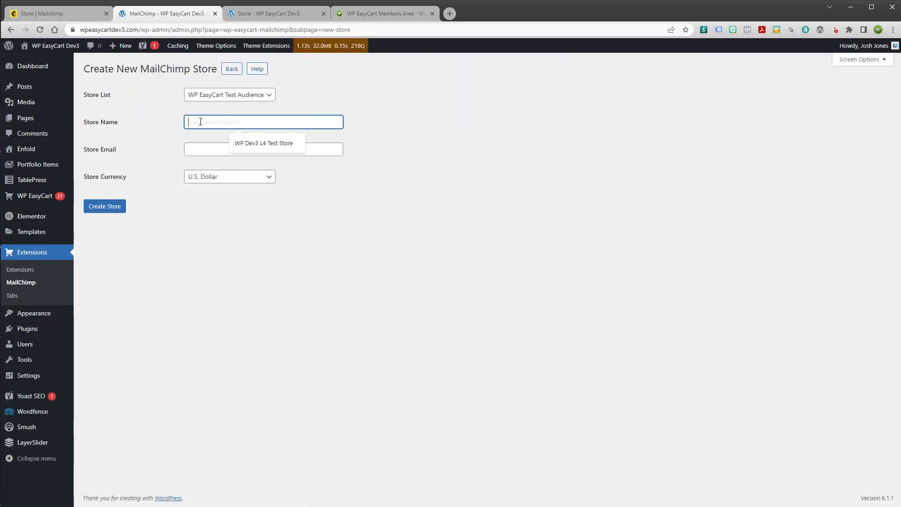
{"action": "type", "text": "My Test"}
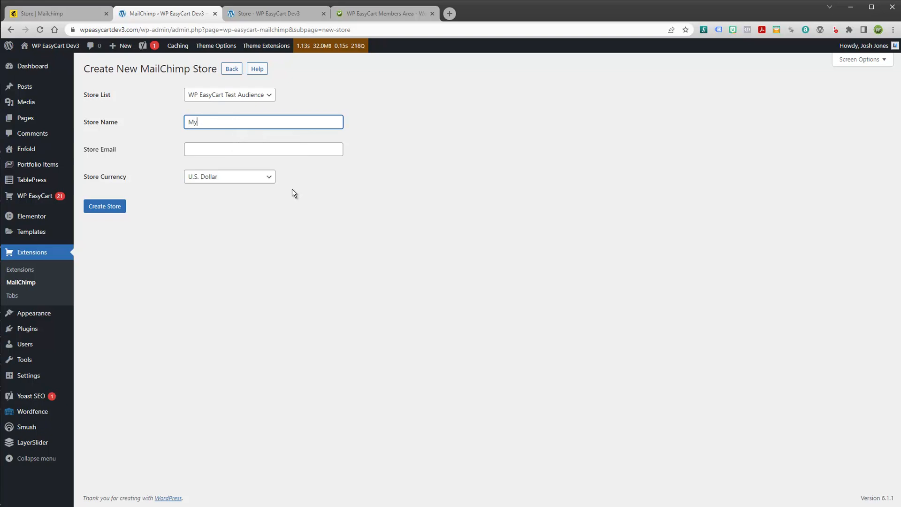
{"action": "key", "text": "BackSpace"}
{"action": "key", "text": "BackSpace"}
{"action": "key", "text": "BackSpace"}
{"action": "key", "text": "BackSpace"}
{"action": "type", "text": "tore Dev3"}
{"action": "key", "text": "Tab"}
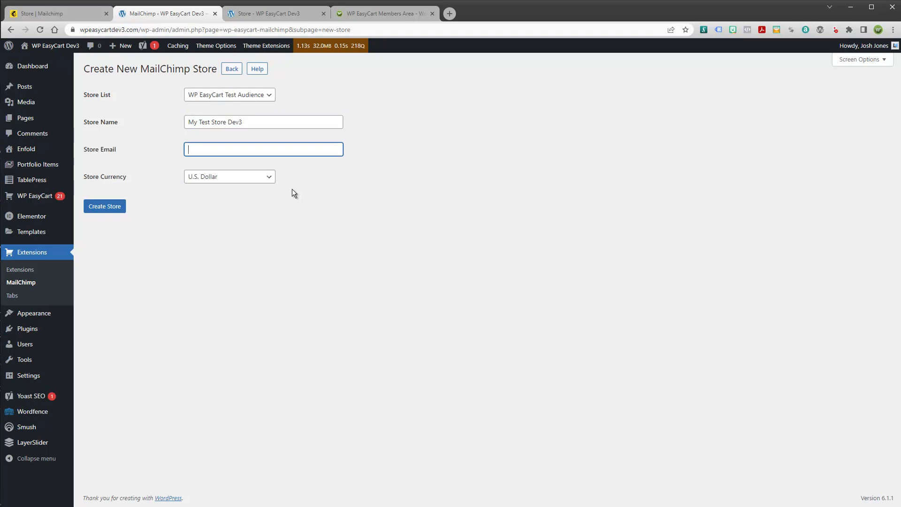
{"action": "left_click", "coordinate": [301, 181]}
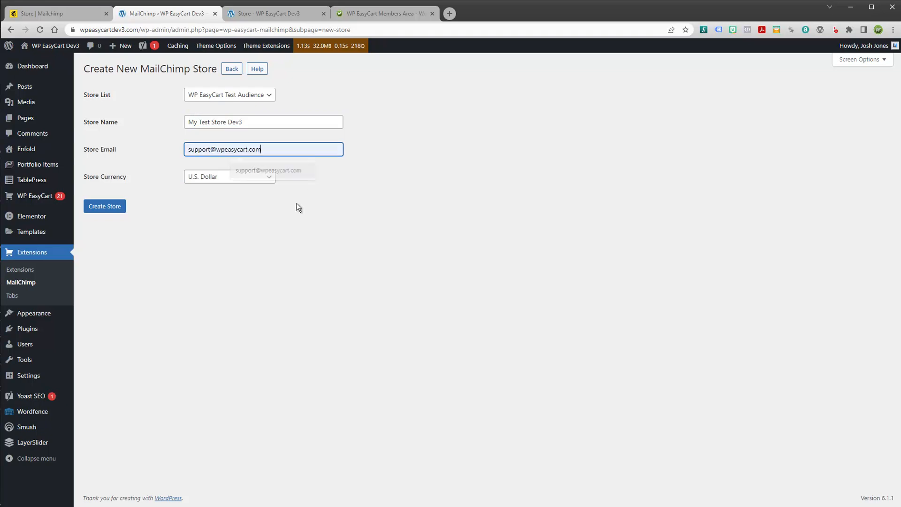
{"action": "left_click", "coordinate": [111, 210]}
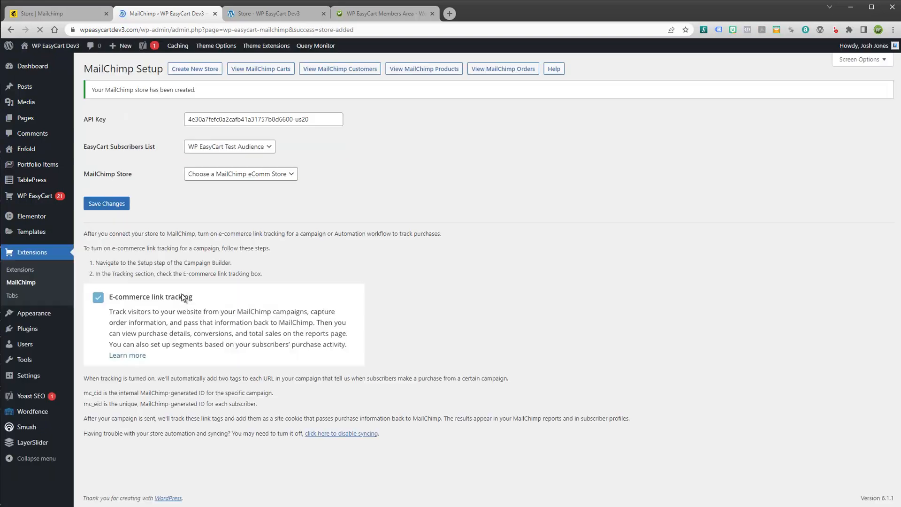
{"action": "left_click", "coordinate": [245, 174]}
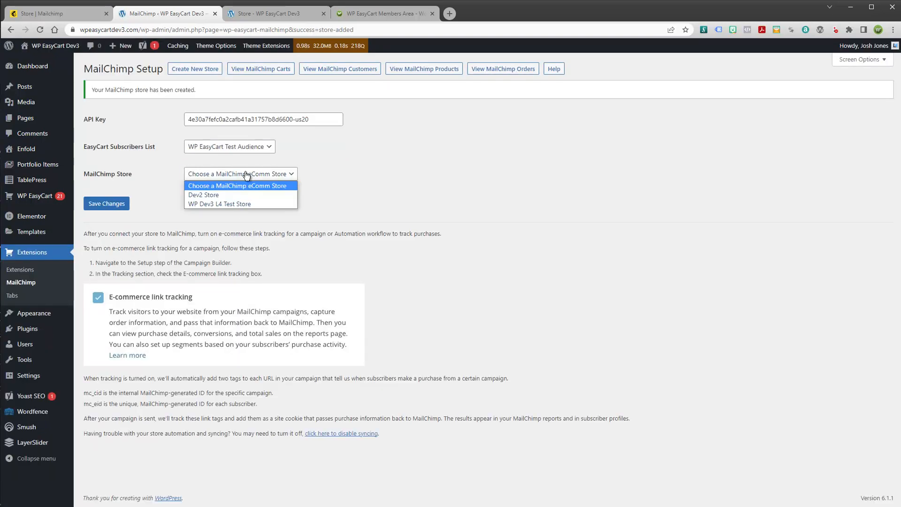
{"action": "left_click", "coordinate": [322, 182]}
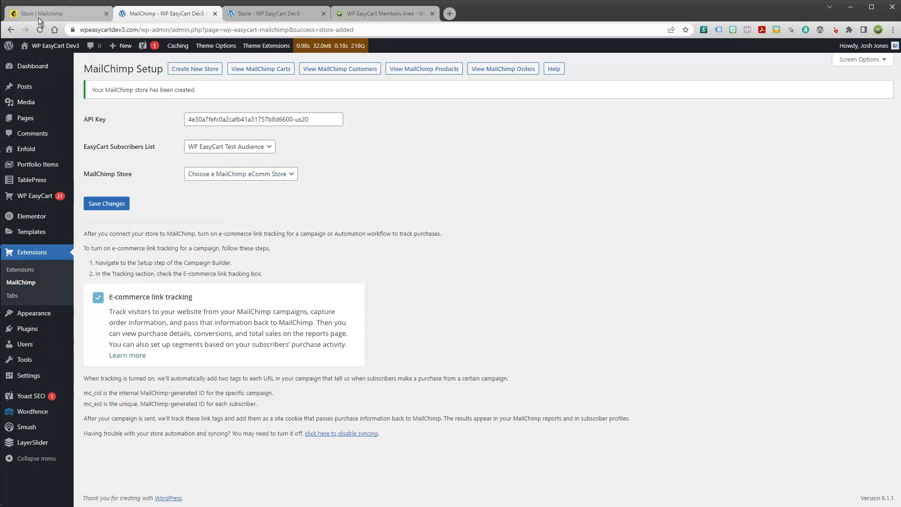
{"action": "left_click", "coordinate": [56, 13]}
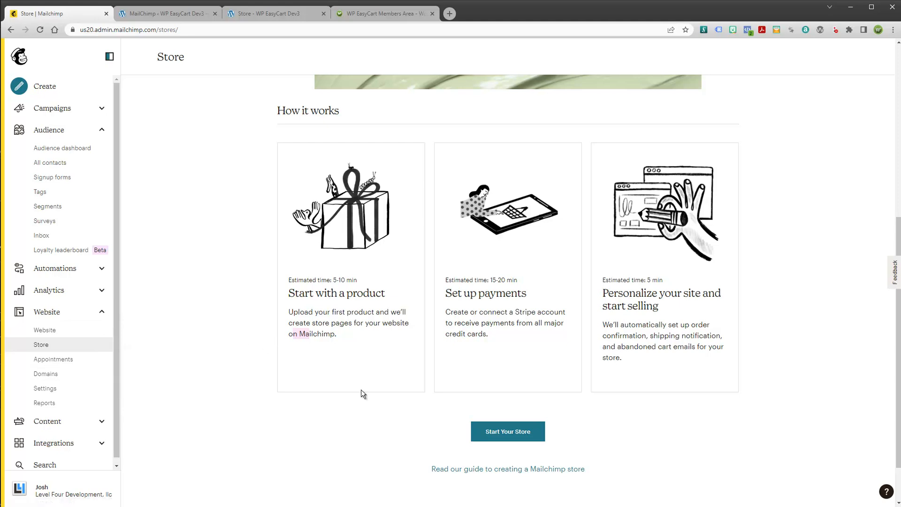
{"action": "scroll", "coordinate": [242, 309], "scroll_direction": "up", "scroll_amount": 6}
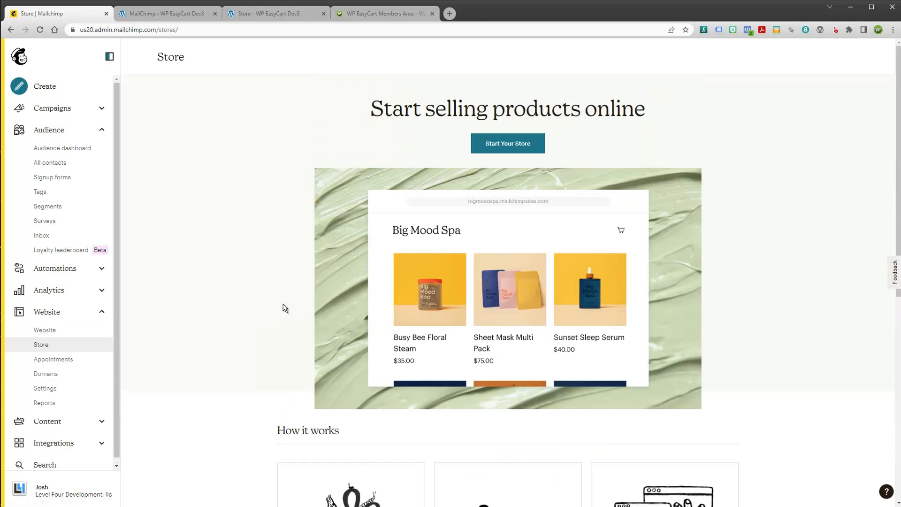
{"action": "scroll", "coordinate": [283, 309], "scroll_direction": "down", "scroll_amount": 7}
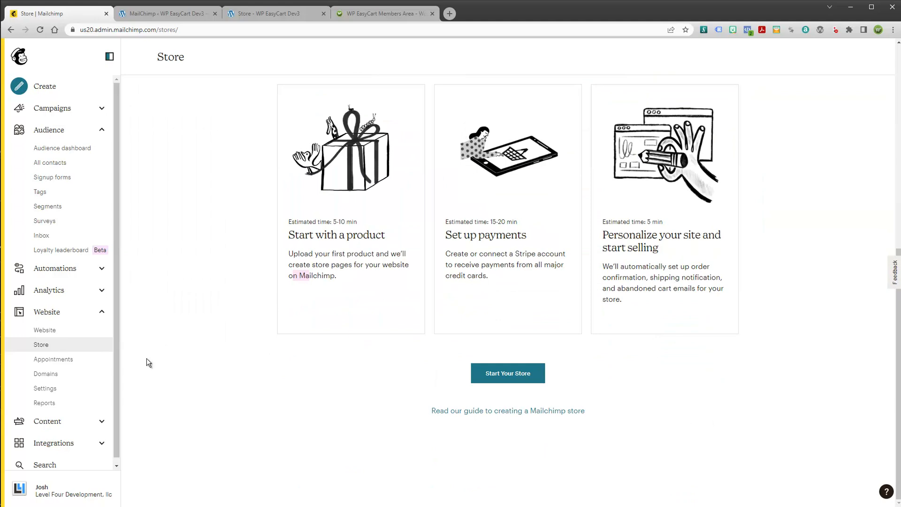
{"action": "left_click", "coordinate": [47, 331]}
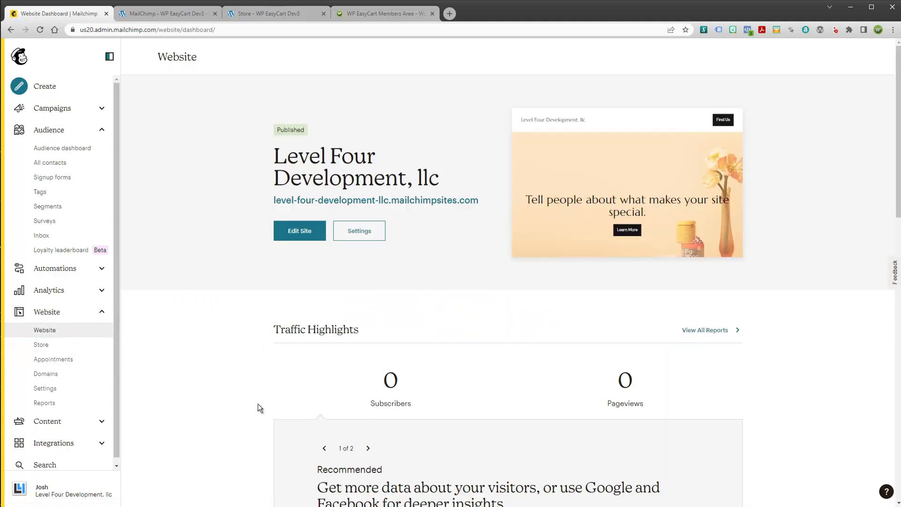
{"action": "left_click", "coordinate": [44, 346]}
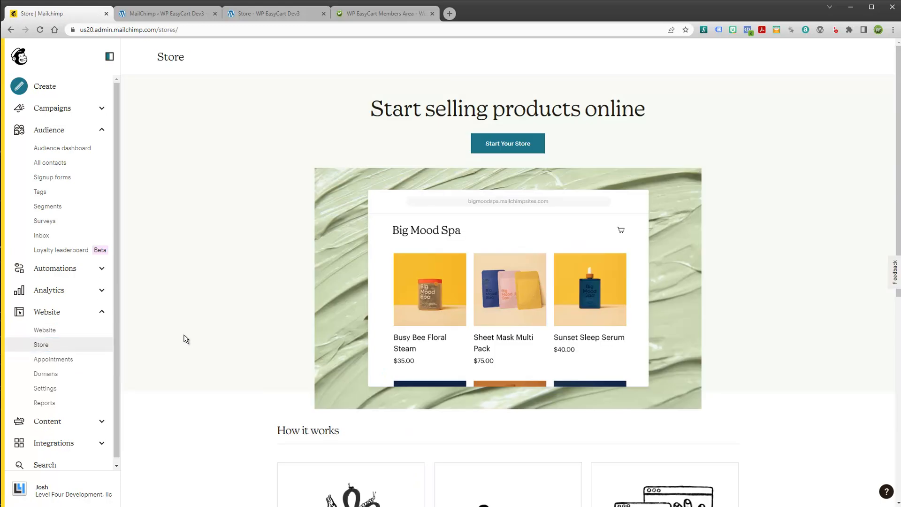
{"action": "left_click", "coordinate": [148, 18]}
{"action": "left_click", "coordinate": [41, 31]}
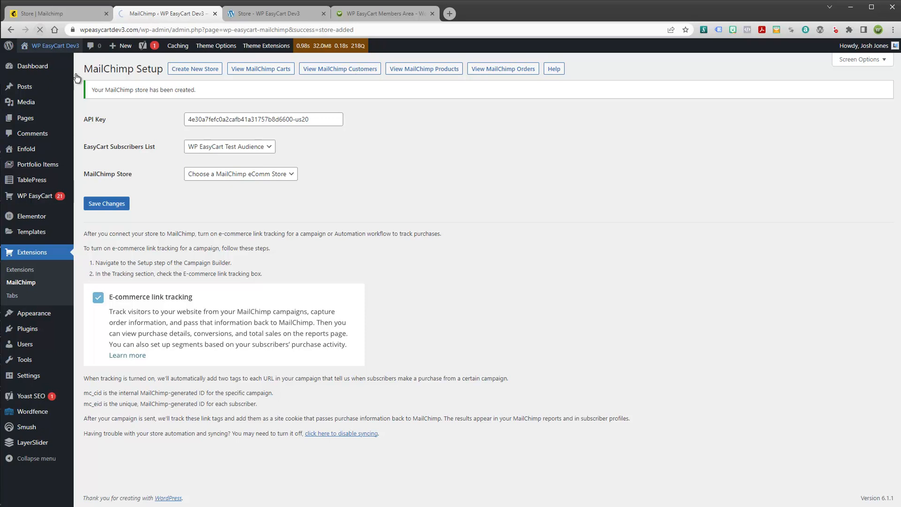
Select WP Dev3 L4 Test Store as the MailChimp Store, save, and switch to Mailchimp
{"action": "left_click", "coordinate": [213, 177]}
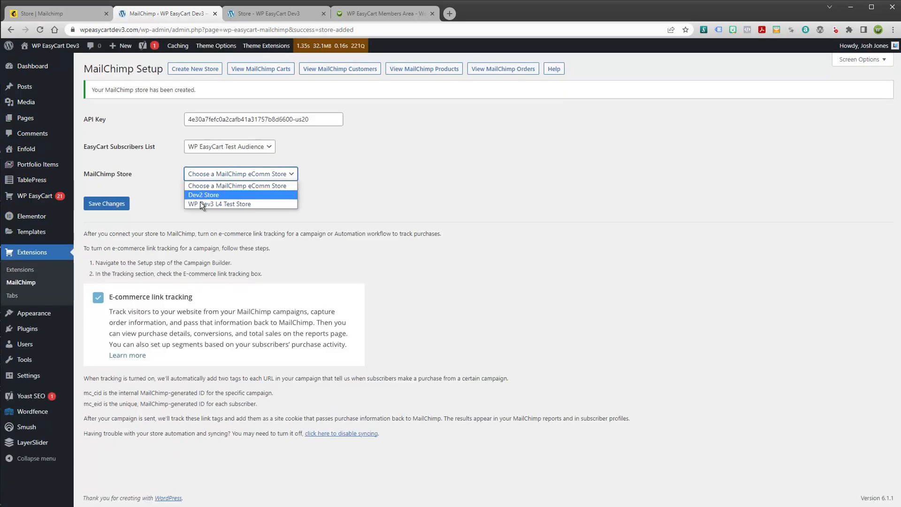
{"action": "left_click", "coordinate": [381, 197]}
{"action": "left_click", "coordinate": [289, 175]}
{"action": "left_click", "coordinate": [211, 203]}
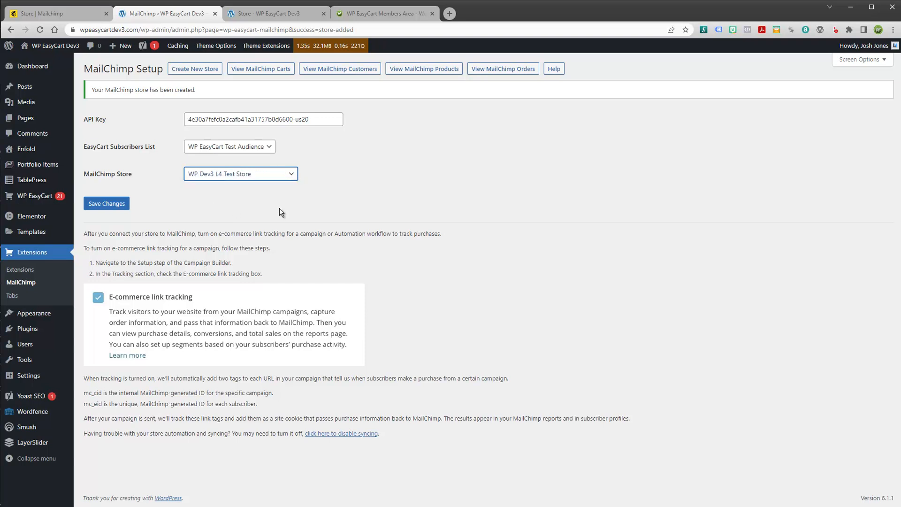
{"action": "left_click", "coordinate": [107, 204]}
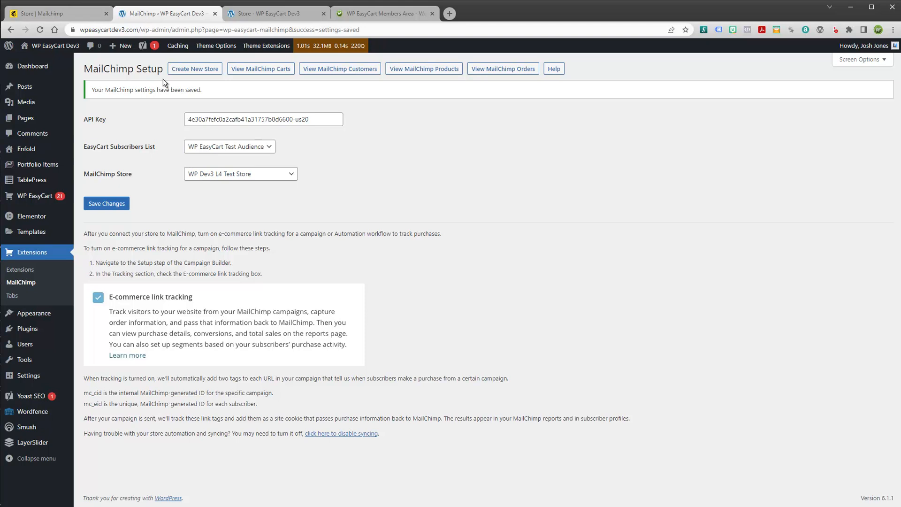
{"action": "left_click", "coordinate": [77, 13]}
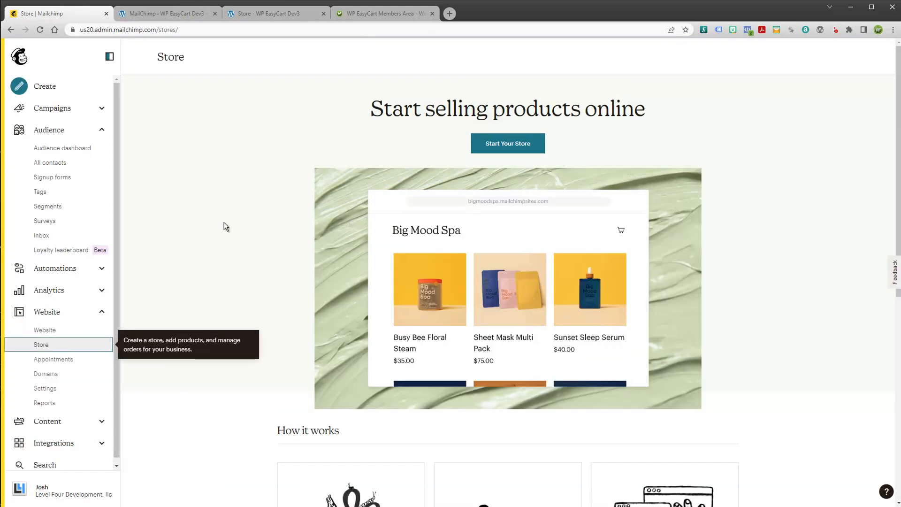
Collapse the Website and Audience sections in Mailchimp's sidebar
{"action": "scroll", "coordinate": [226, 225], "scroll_direction": "down", "scroll_amount": 1}
{"action": "scroll", "coordinate": [228, 235], "scroll_direction": "down", "scroll_amount": 3}
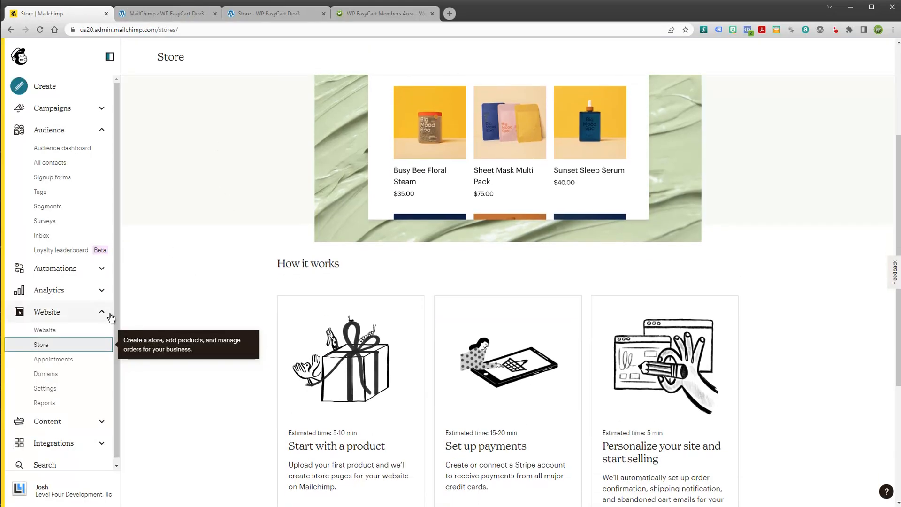
{"action": "left_click", "coordinate": [101, 313]}
{"action": "left_click", "coordinate": [109, 130]}
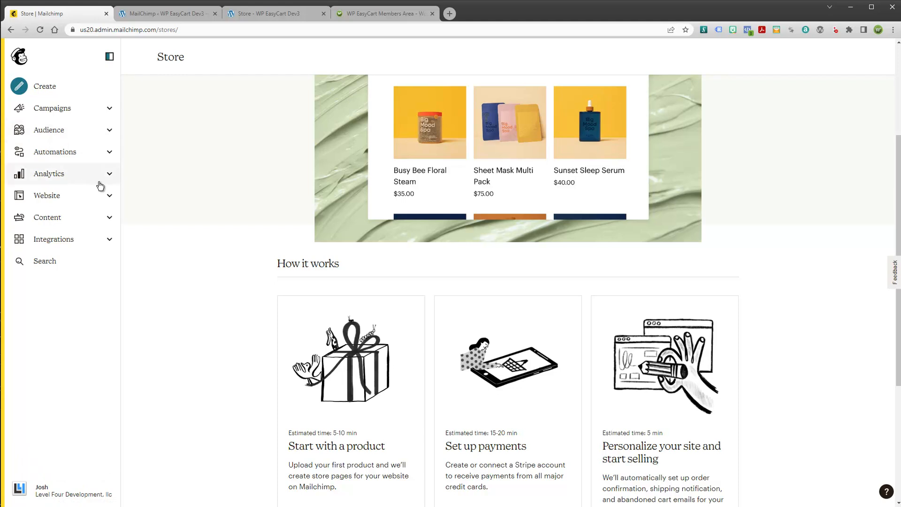
Open Integrations > Manage and scroll through the integration categories
{"action": "left_click", "coordinate": [110, 243]}
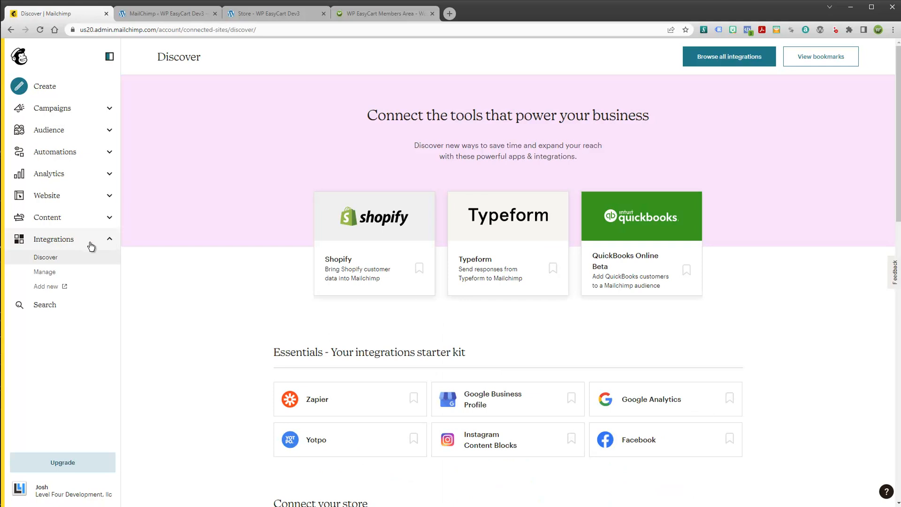
{"action": "left_click", "coordinate": [36, 271]}
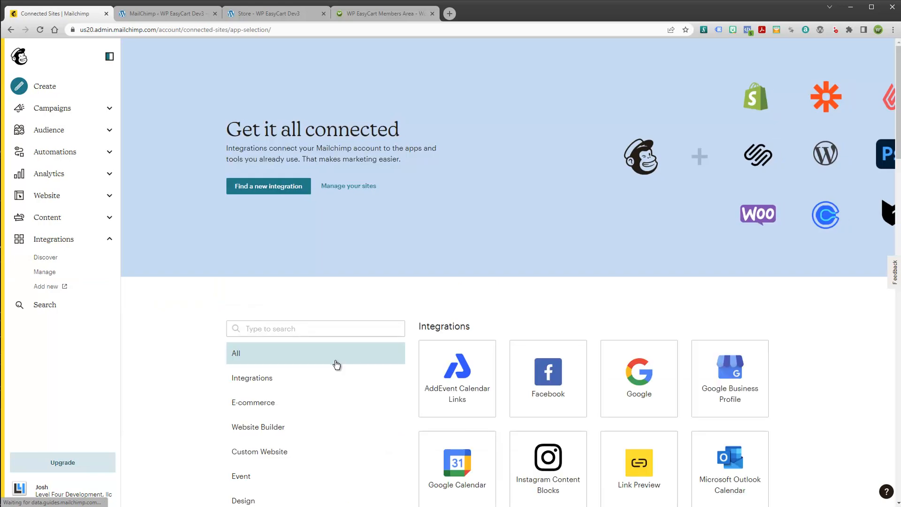
{"action": "scroll", "coordinate": [336, 363], "scroll_direction": "down", "scroll_amount": 3}
{"action": "scroll", "coordinate": [648, 284], "scroll_direction": "down", "scroll_amount": 10}
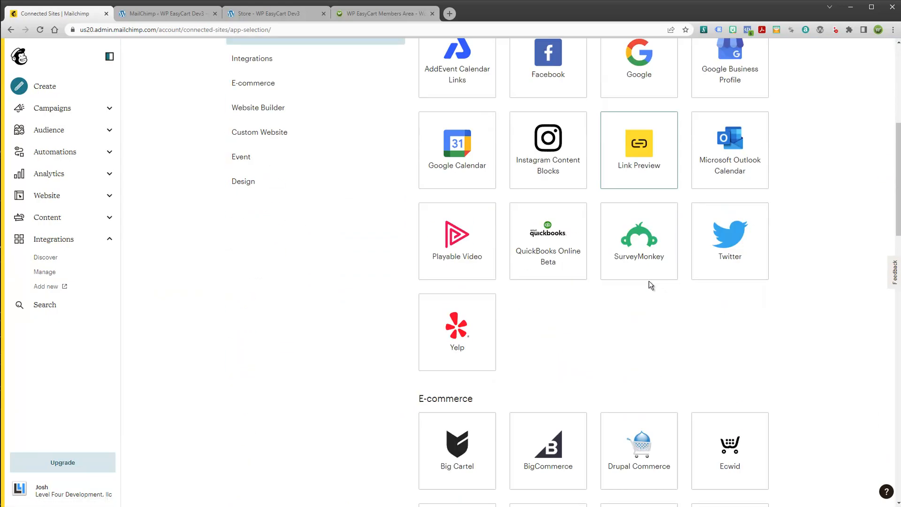
{"action": "scroll", "coordinate": [649, 291], "scroll_direction": "up", "scroll_amount": 12}
{"action": "scroll", "coordinate": [649, 291], "scroll_direction": "down", "scroll_amount": 10}
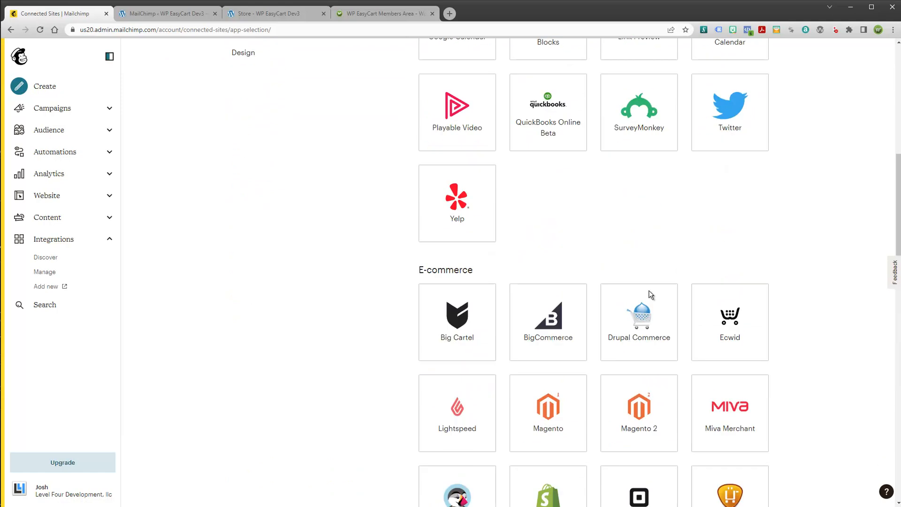
{"action": "scroll", "coordinate": [629, 305], "scroll_direction": "down", "scroll_amount": 2}
{"action": "scroll", "coordinate": [621, 308], "scroll_direction": "up", "scroll_amount": 8}
{"action": "scroll", "coordinate": [460, 484], "scroll_direction": "down", "scroll_amount": 13}
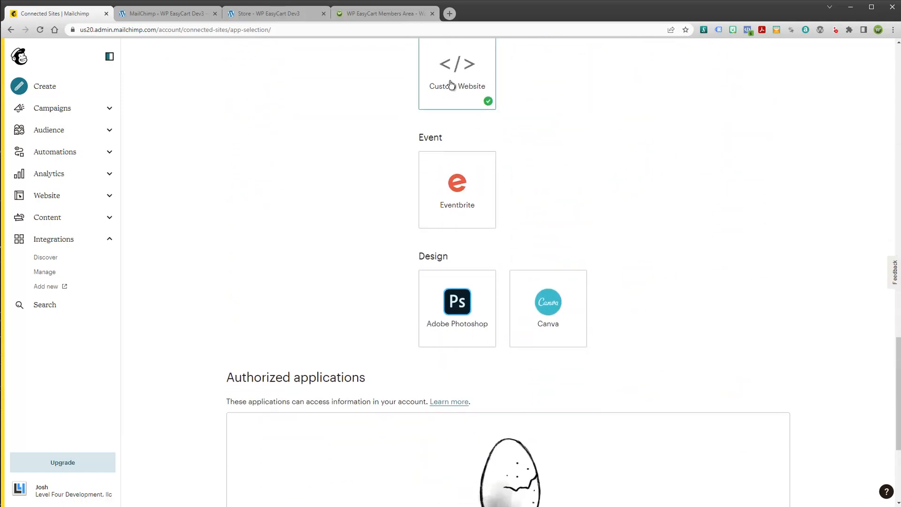
{"action": "scroll", "coordinate": [454, 91], "scroll_direction": "up", "scroll_amount": 15}
{"action": "scroll", "coordinate": [455, 95], "scroll_direction": "up", "scroll_amount": 2}
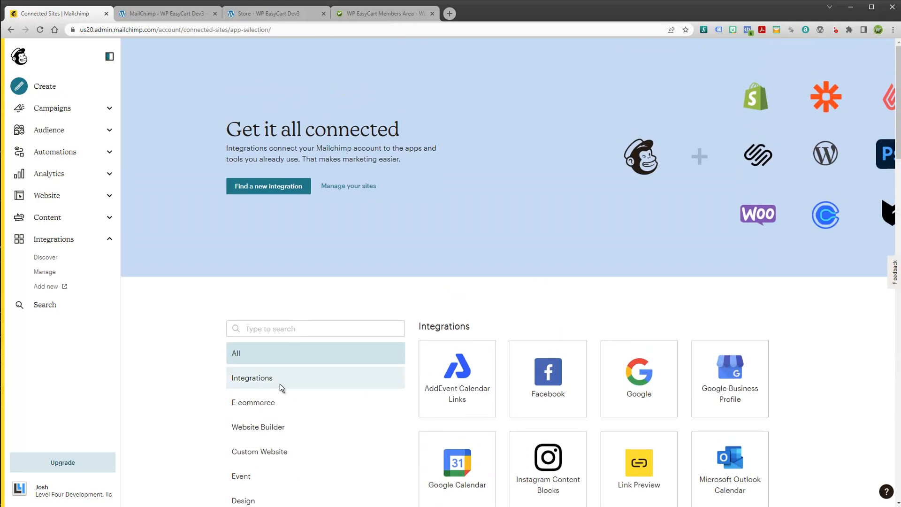
Open the Custom Website integration and keep WP EasyCart Test Audience as its connected audience
{"action": "left_click", "coordinate": [275, 457]}
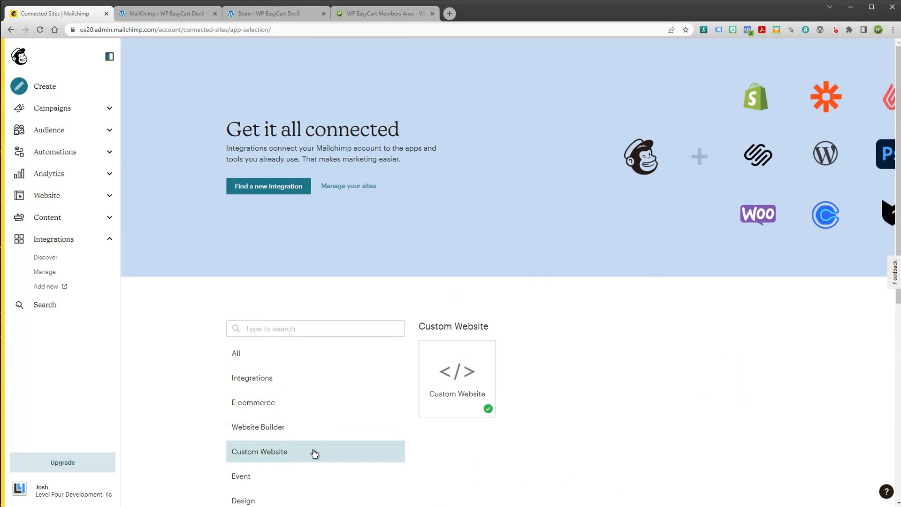
{"action": "left_click", "coordinate": [468, 366]}
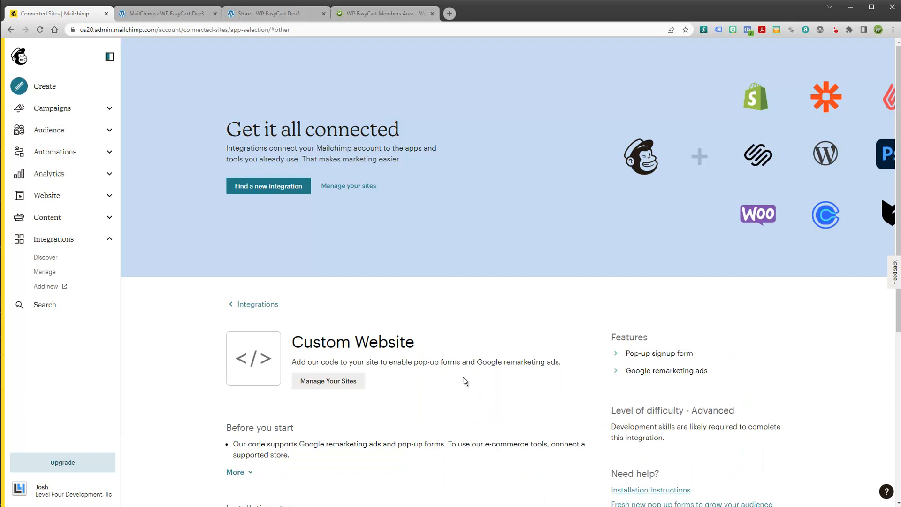
{"action": "scroll", "coordinate": [468, 383], "scroll_direction": "down", "scroll_amount": 5}
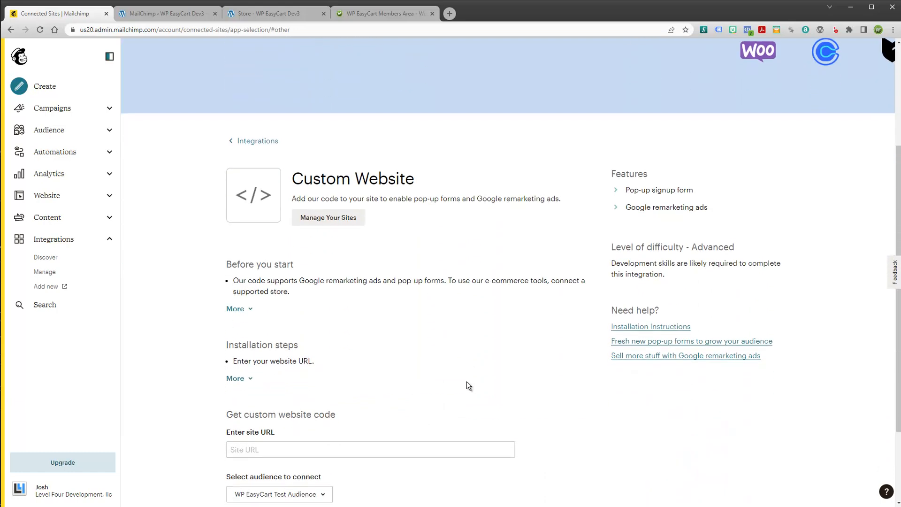
{"action": "scroll", "coordinate": [466, 381], "scroll_direction": "down", "scroll_amount": 1}
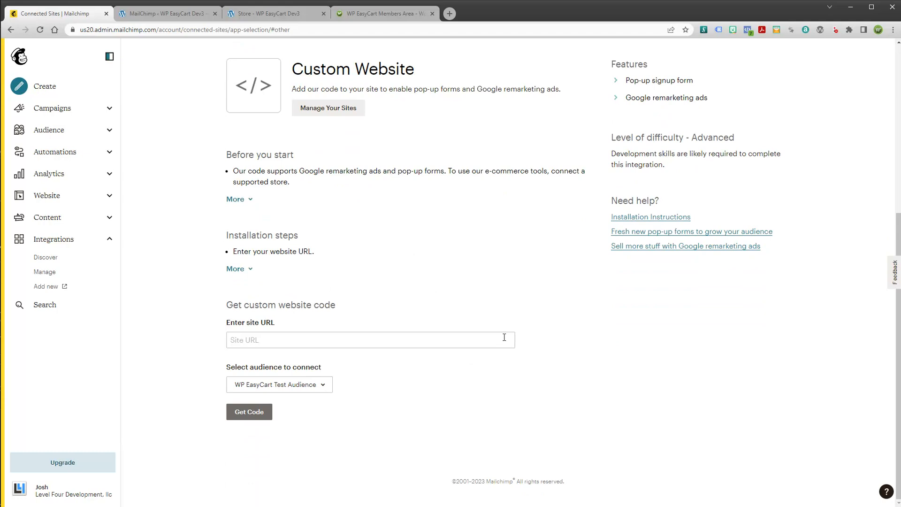
{"action": "scroll", "coordinate": [512, 337], "scroll_direction": "up", "scroll_amount": 3}
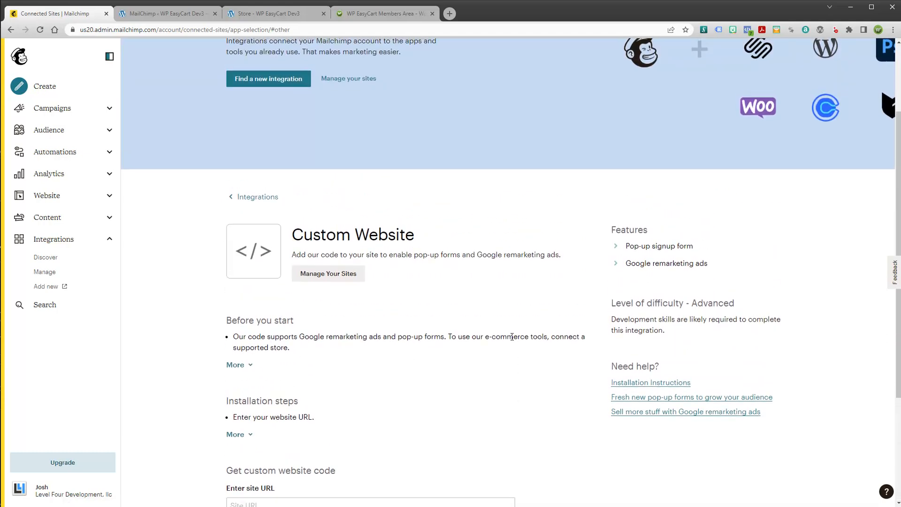
{"action": "scroll", "coordinate": [441, 305], "scroll_direction": "down", "scroll_amount": 3}
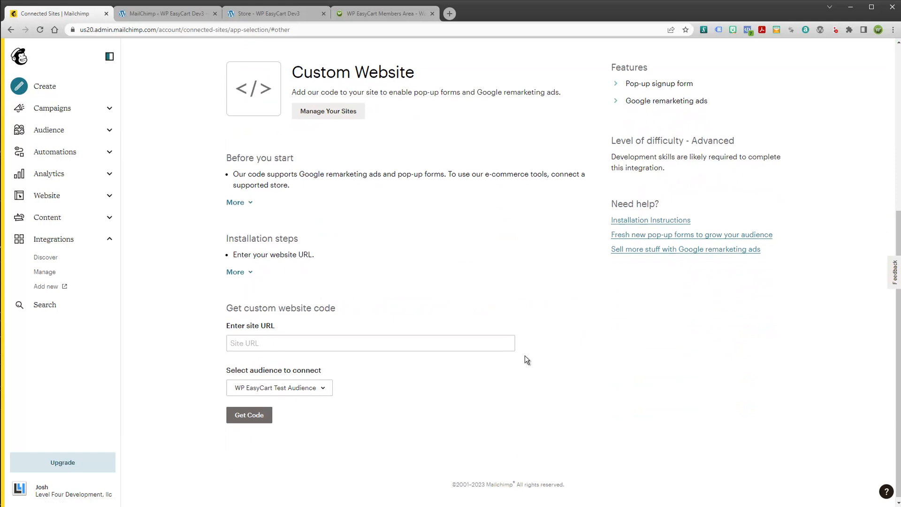
{"action": "left_click", "coordinate": [325, 386]}
{"action": "left_click", "coordinate": [303, 408]}
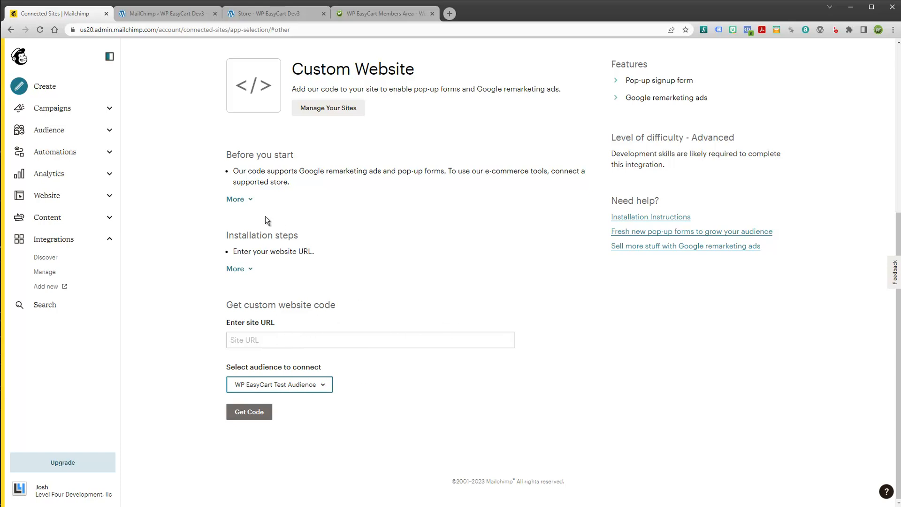
Expand and collapse the Before you start and Installation steps notes, then return to WordPress MailChimp Setup
{"action": "left_click", "coordinate": [251, 200]}
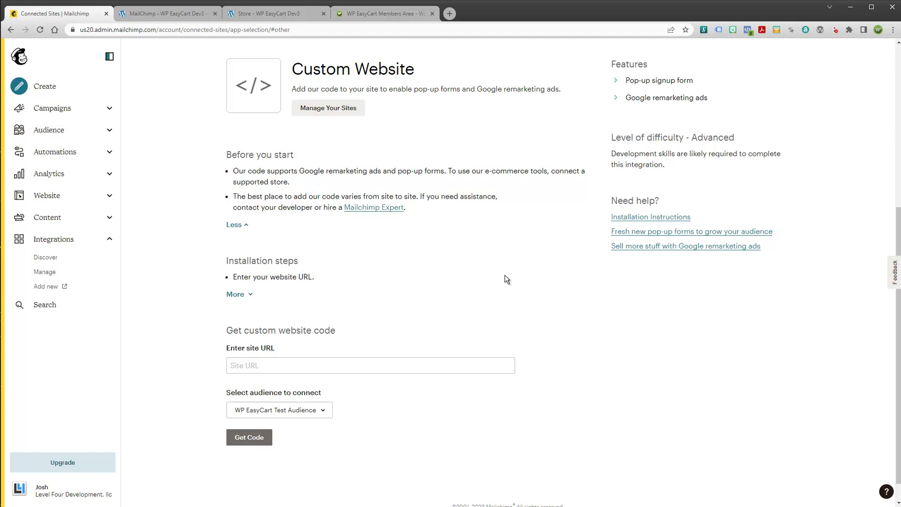
{"action": "left_click", "coordinate": [249, 295]}
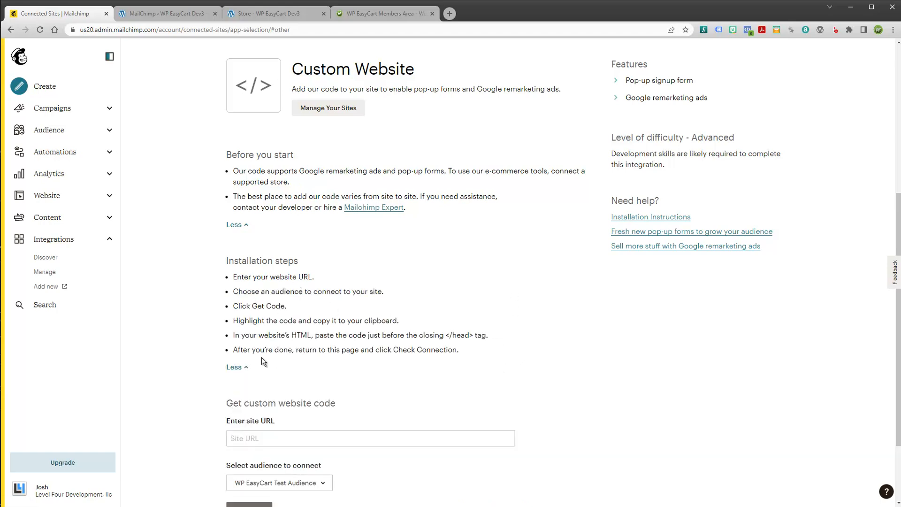
{"action": "left_click", "coordinate": [236, 367]}
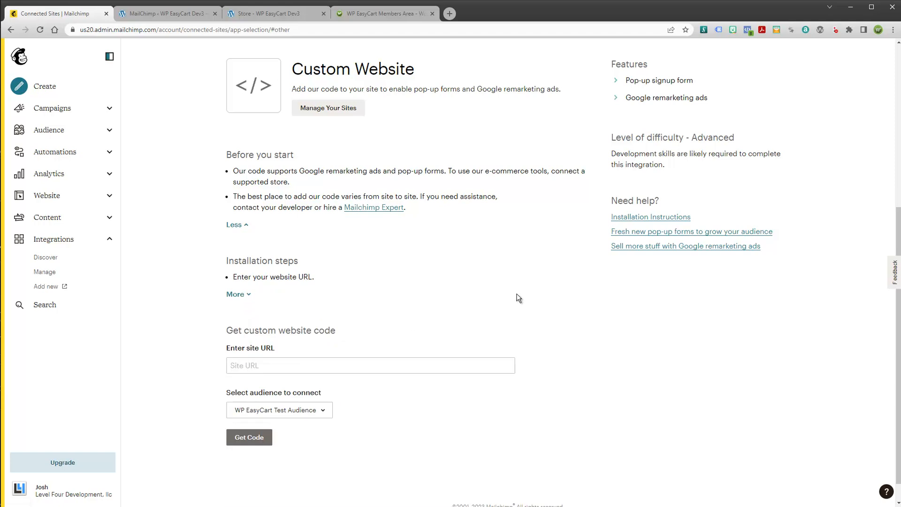
{"action": "left_click", "coordinate": [244, 225]}
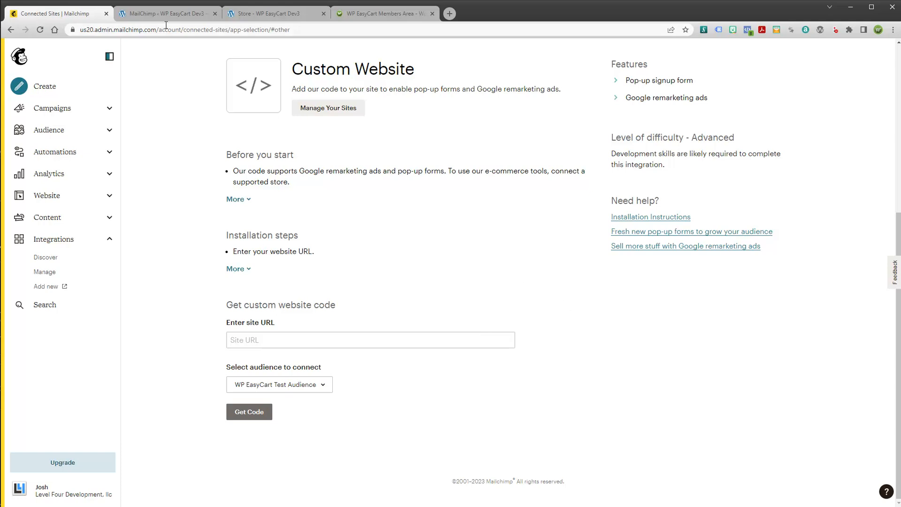
{"action": "left_click", "coordinate": [158, 13]}
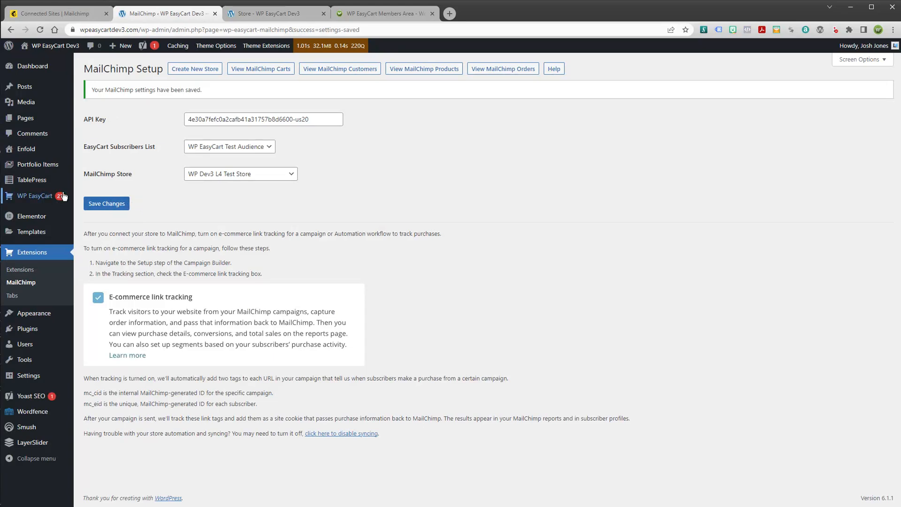
{"action": "mouse_move", "coordinate": [59, 222]}
{"action": "mouse_move", "coordinate": [22, 218]}
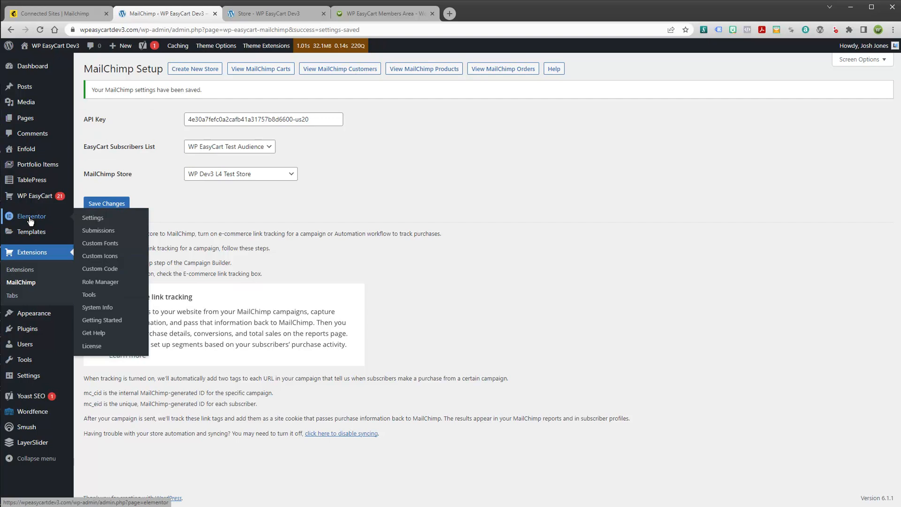
Open Elementor Custom-Code #8315 and review its Mailchimp script, keeping the location as <head>
{"action": "left_click", "coordinate": [100, 271]}
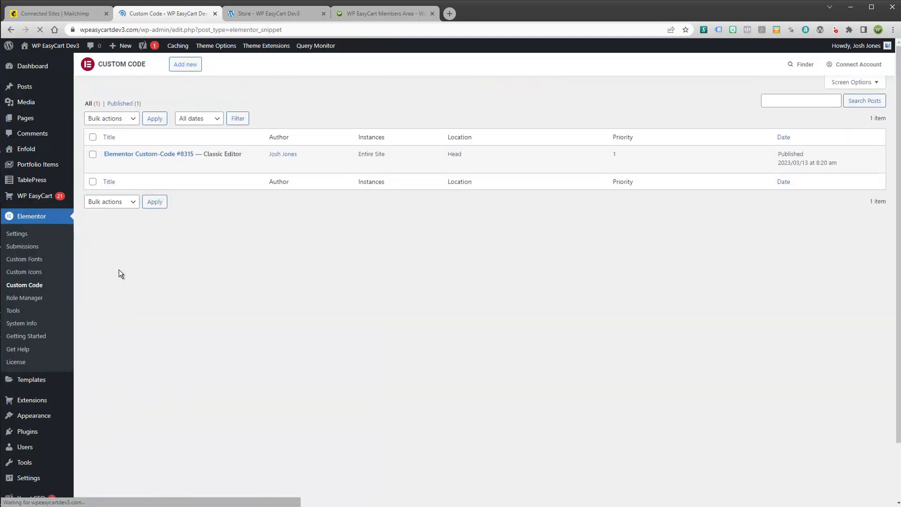
{"action": "left_click", "coordinate": [141, 156]}
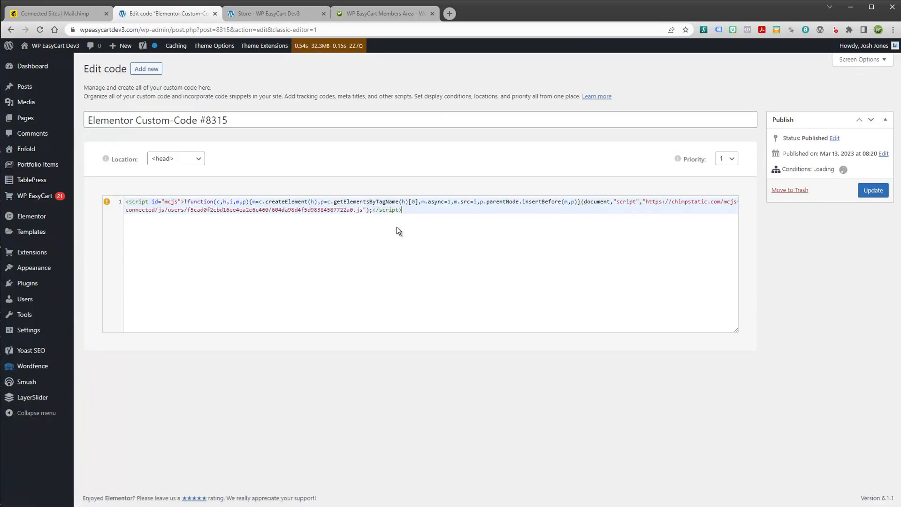
{"action": "left_click_drag", "start_coordinate": [406, 211], "coordinate": [130, 203]}
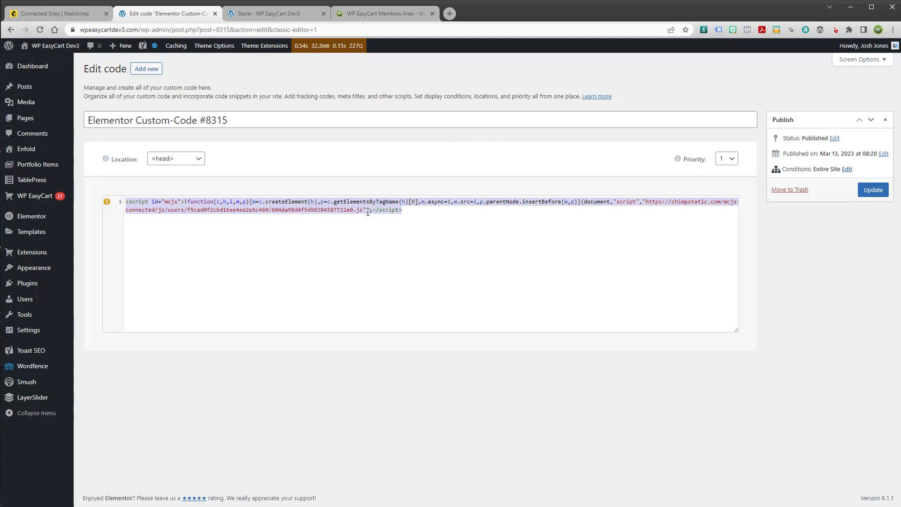
{"action": "left_click", "coordinate": [416, 212]}
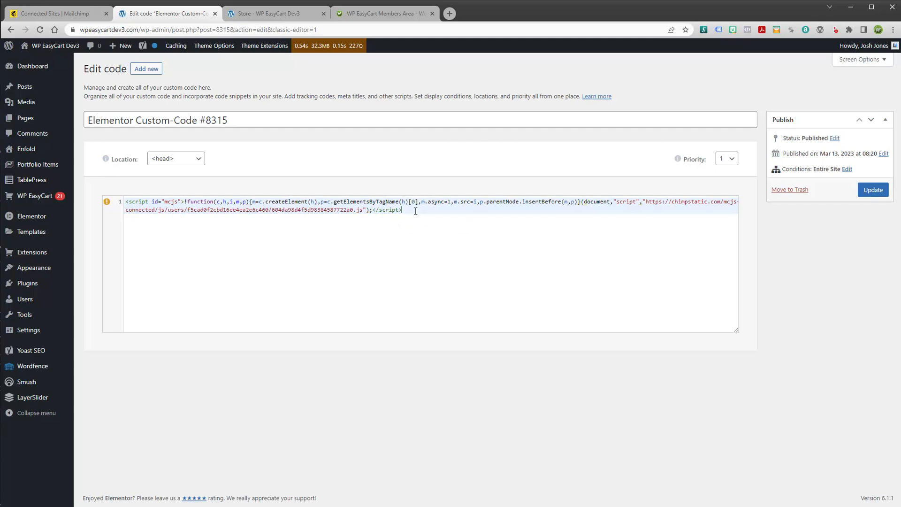
{"action": "left_click", "coordinate": [171, 161]}
{"action": "left_click", "coordinate": [171, 161]}
Glance at the live store page, then return to Mailchimp's Custom Website page
{"action": "left_click", "coordinate": [291, 15]}
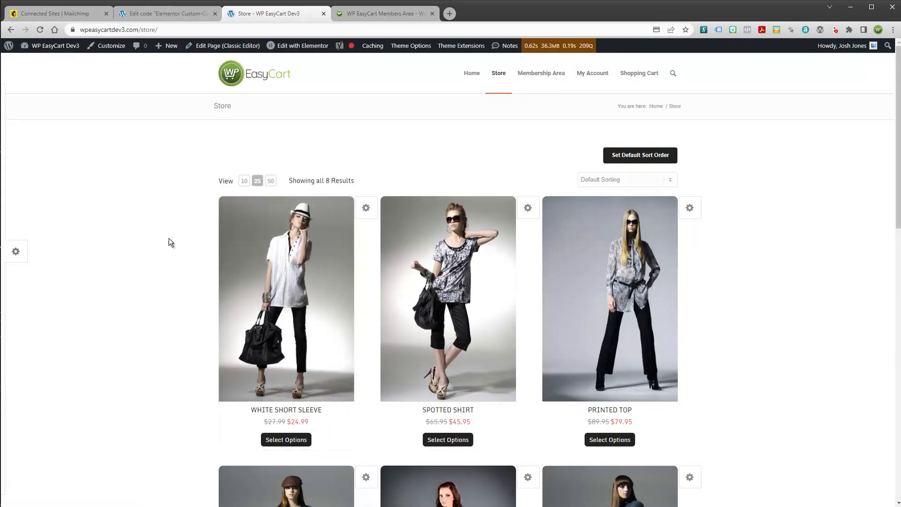
{"action": "scroll", "coordinate": [164, 254], "scroll_direction": "down", "scroll_amount": 9}
{"action": "scroll", "coordinate": [169, 273], "scroll_direction": "up", "scroll_amount": 9}
{"action": "left_click", "coordinate": [174, 18]}
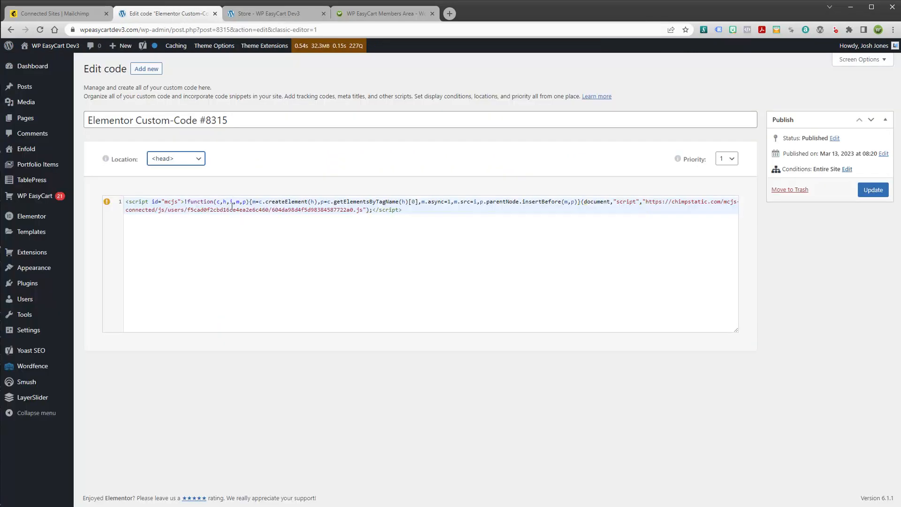
{"action": "left_click", "coordinate": [79, 14]}
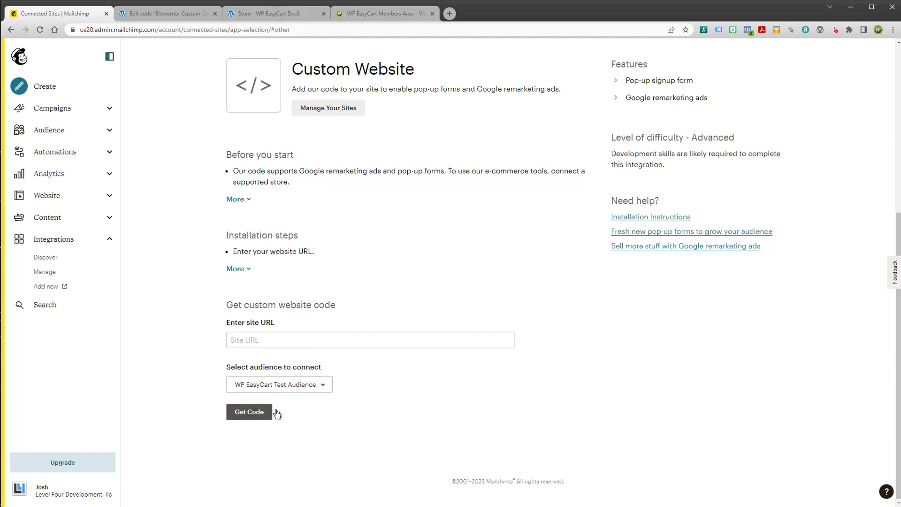
Request Mailchimp's custom website code, which fails on an empty URL. Then open WP EasyCart's Extensions > MailChimp page
{"action": "left_click", "coordinate": [258, 413]}
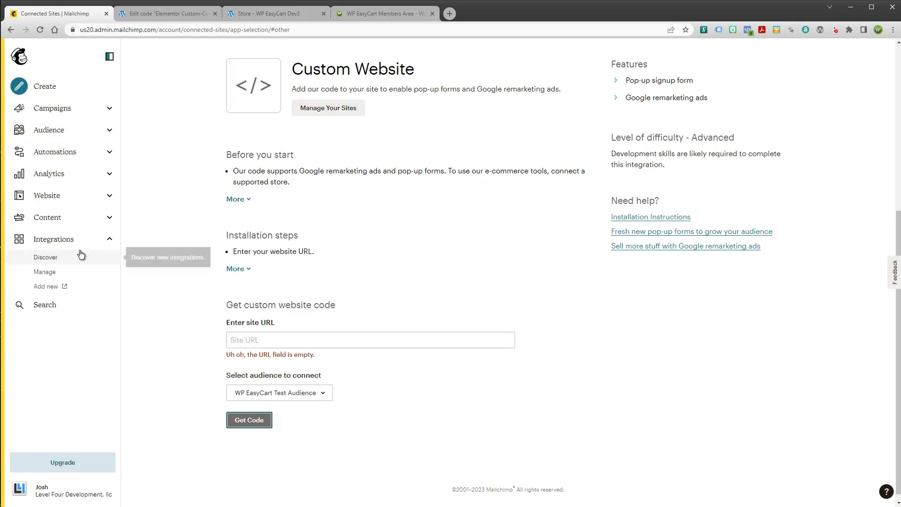
{"action": "left_click", "coordinate": [164, 14]}
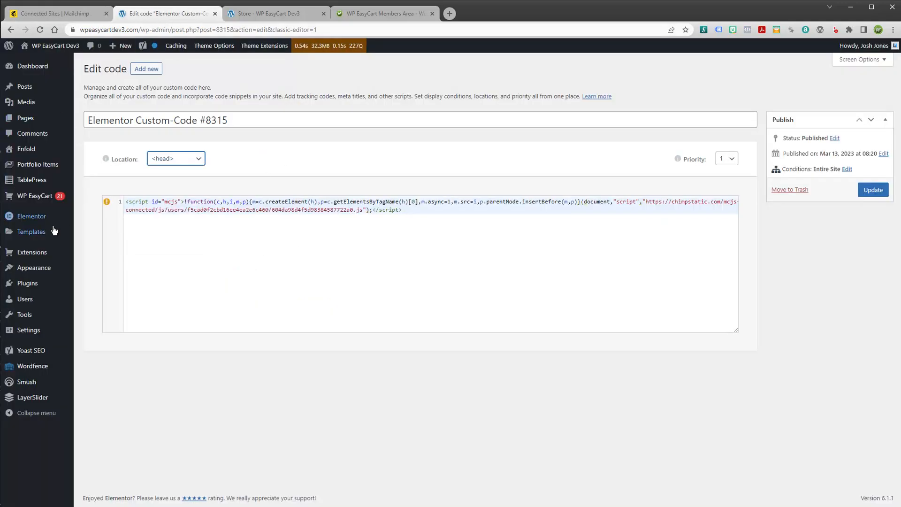
{"action": "mouse_move", "coordinate": [31, 254]}
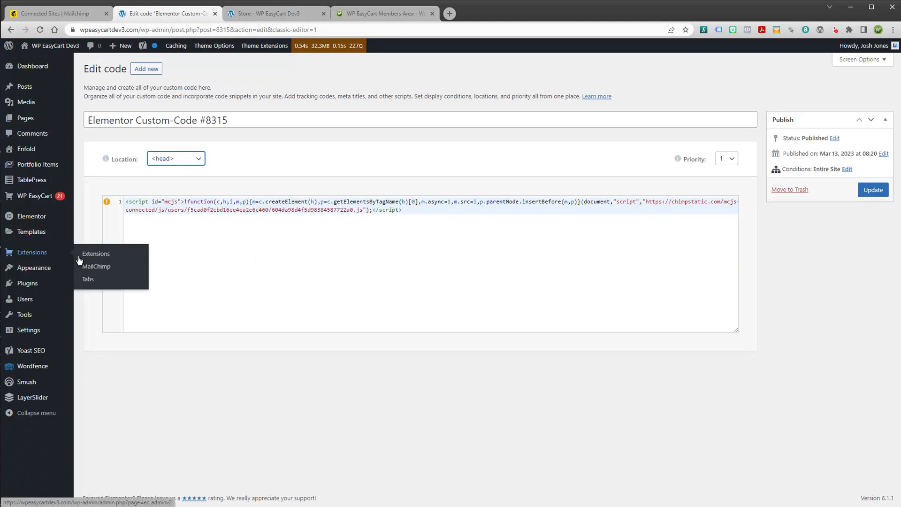
{"action": "left_click", "coordinate": [93, 269]}
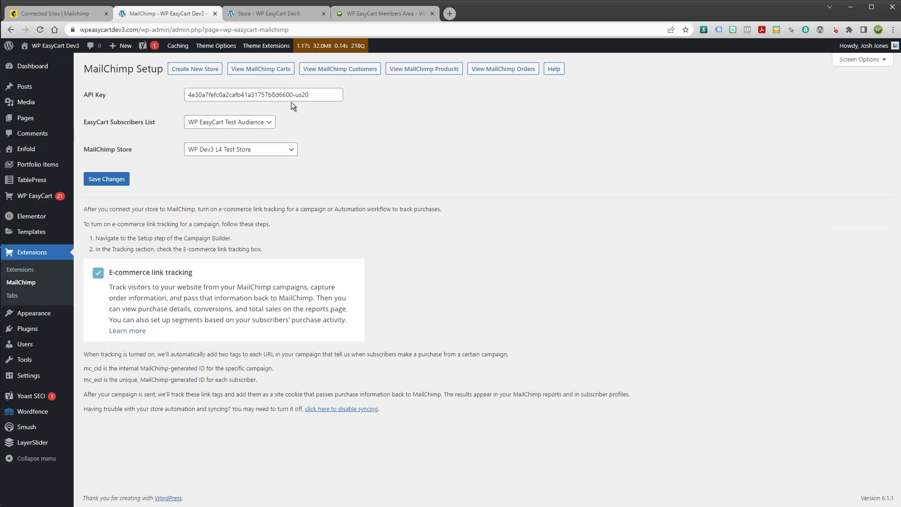
Keep the API key, WP EasyCart Test Audience list and WP Dev3 L4 Test Store, then view the 7 MailChimp customers
{"action": "left_click_drag", "start_coordinate": [323, 95], "coordinate": [158, 96]}
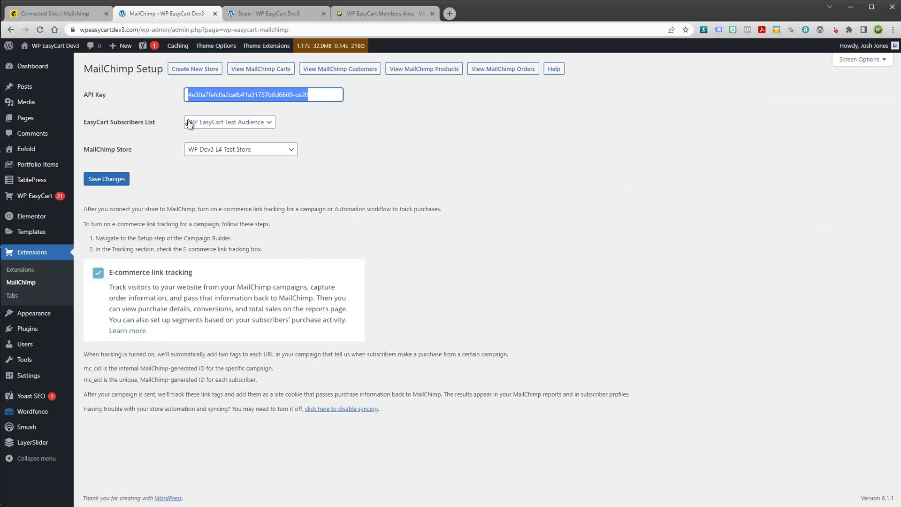
{"action": "left_click", "coordinate": [214, 123]}
{"action": "left_click", "coordinate": [226, 141]}
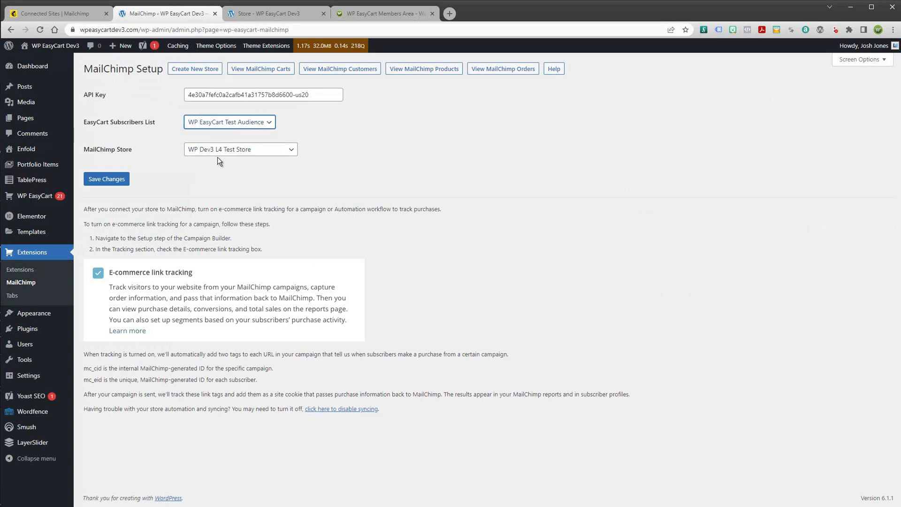
{"action": "left_click", "coordinate": [216, 150]}
{"action": "left_click", "coordinate": [216, 179]}
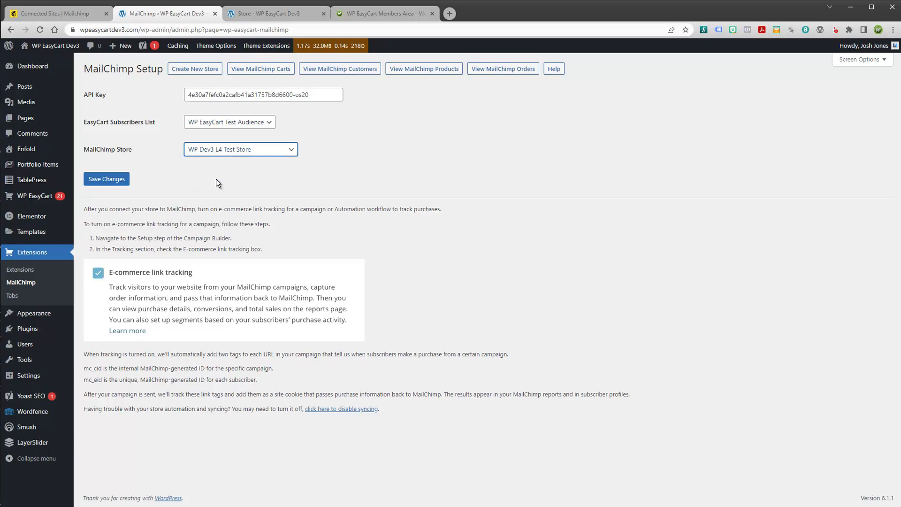
{"action": "left_click", "coordinate": [429, 128]}
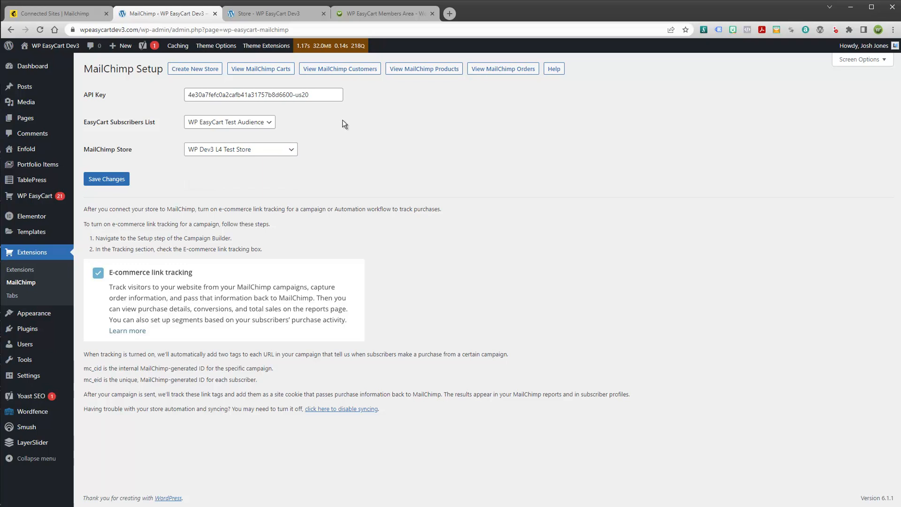
{"action": "left_click", "coordinate": [337, 69]}
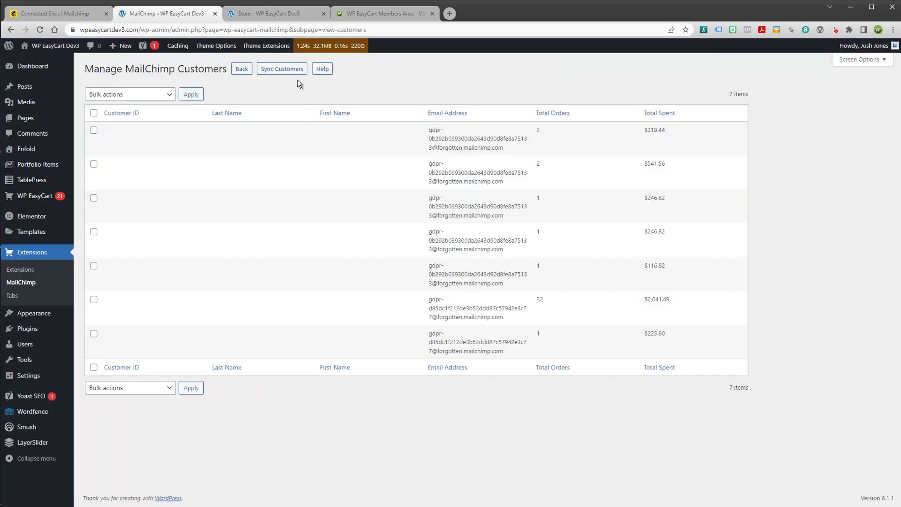
Look over the synced products, then sync all 41 orders to MailChimp and return to the Setup page
{"action": "left_click", "coordinate": [241, 69]}
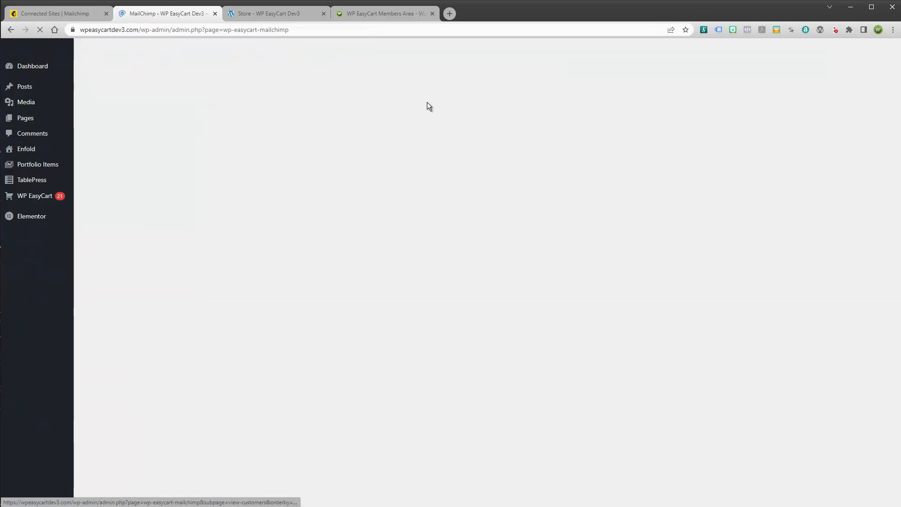
{"action": "left_click", "coordinate": [437, 71]}
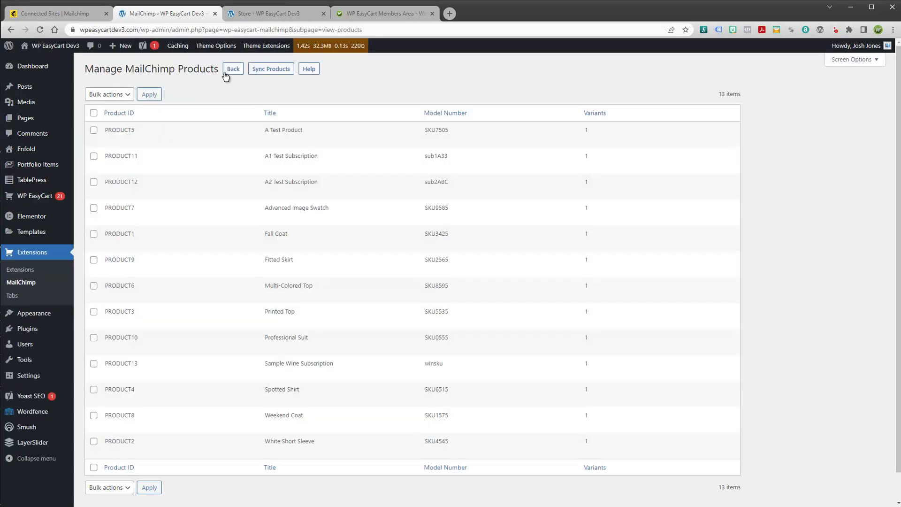
{"action": "left_click", "coordinate": [225, 72]}
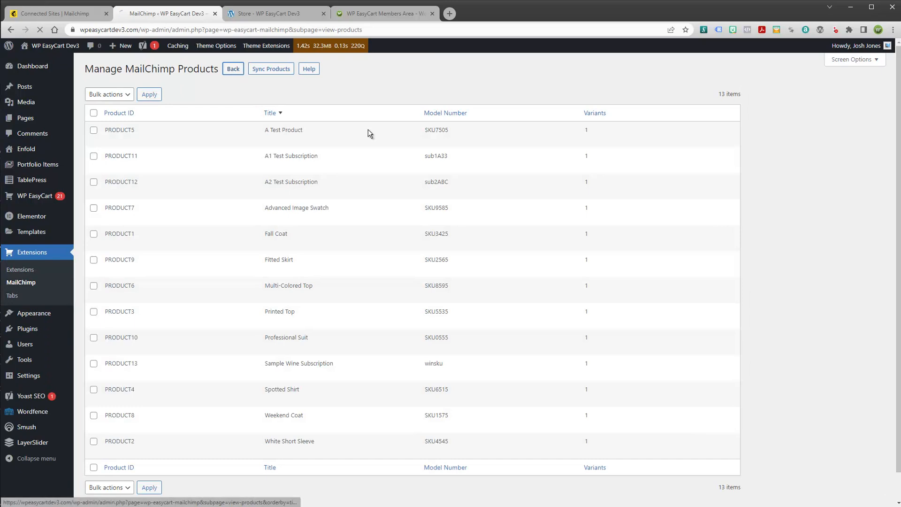
{"action": "left_click", "coordinate": [502, 71]}
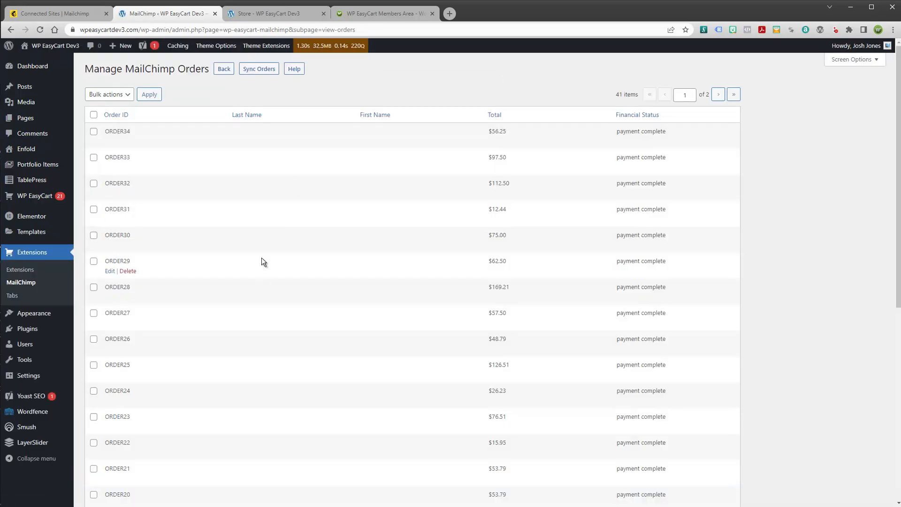
{"action": "left_click", "coordinate": [261, 71]}
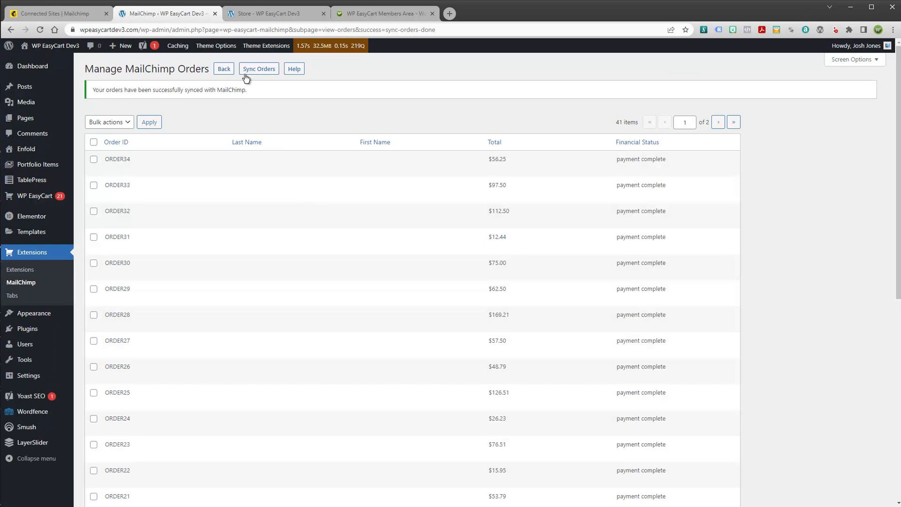
{"action": "left_click", "coordinate": [220, 70]}
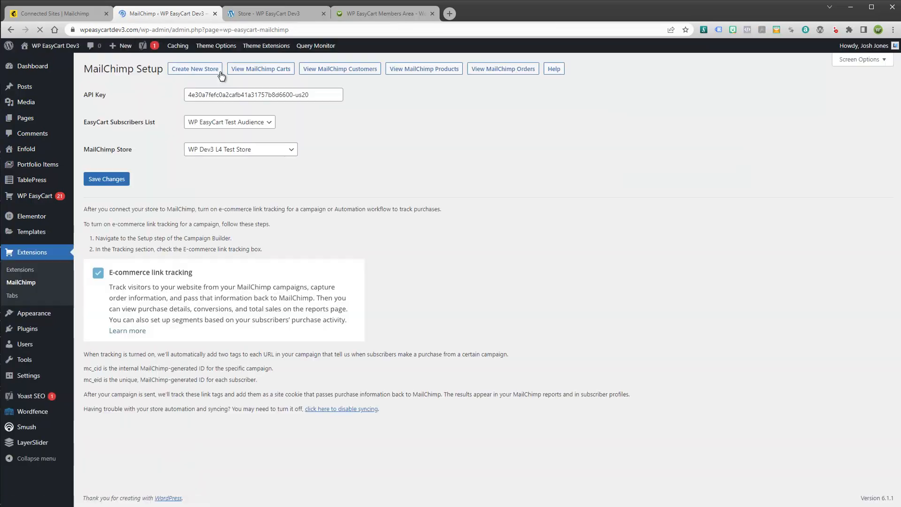
Sync all 13 products to MailChimp, then view the list of 7 MailChimp customers
{"action": "left_click", "coordinate": [426, 69]}
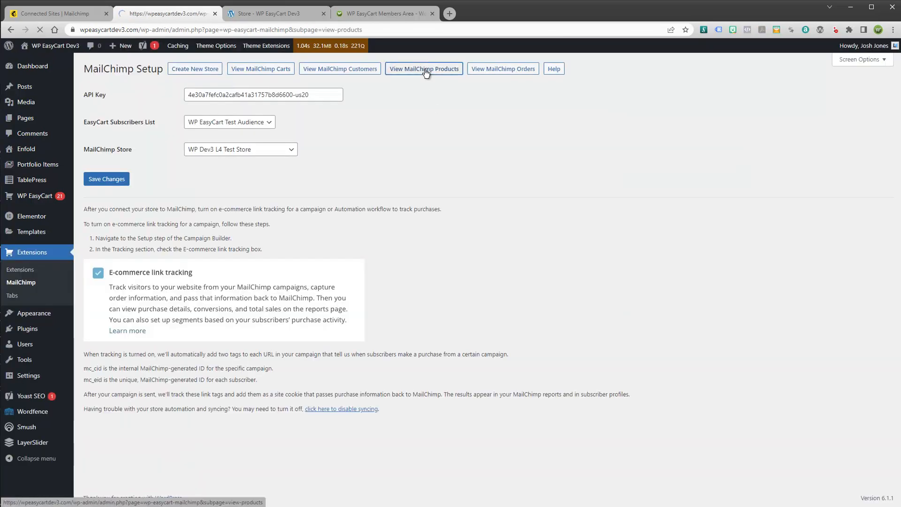
{"action": "left_click", "coordinate": [271, 68]}
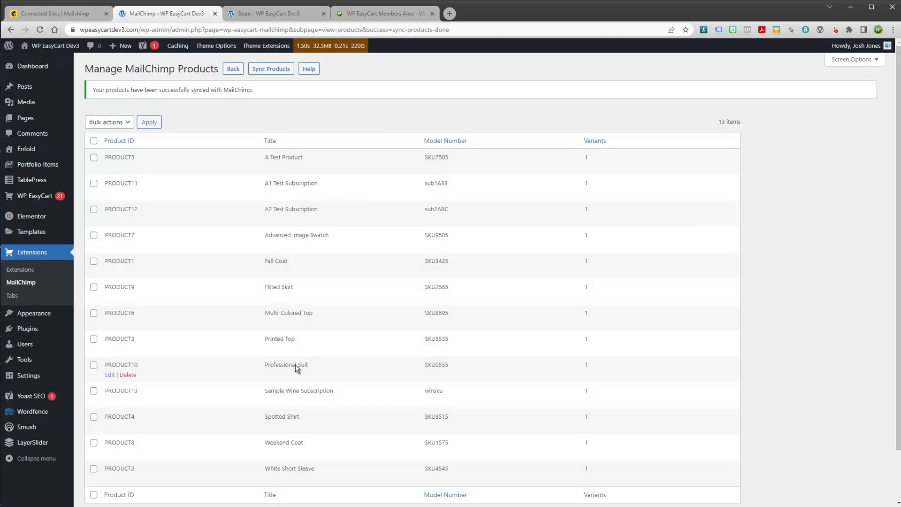
{"action": "left_click", "coordinate": [237, 72]}
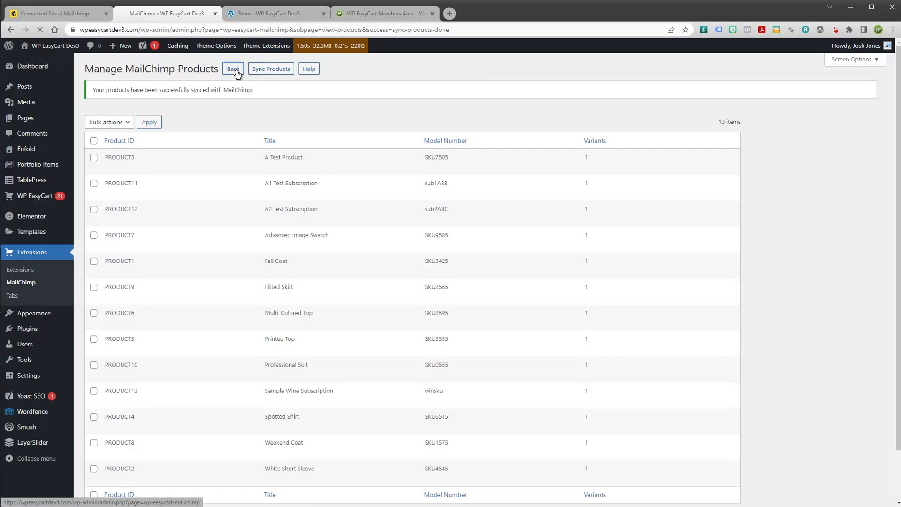
{"action": "left_click", "coordinate": [360, 69]}
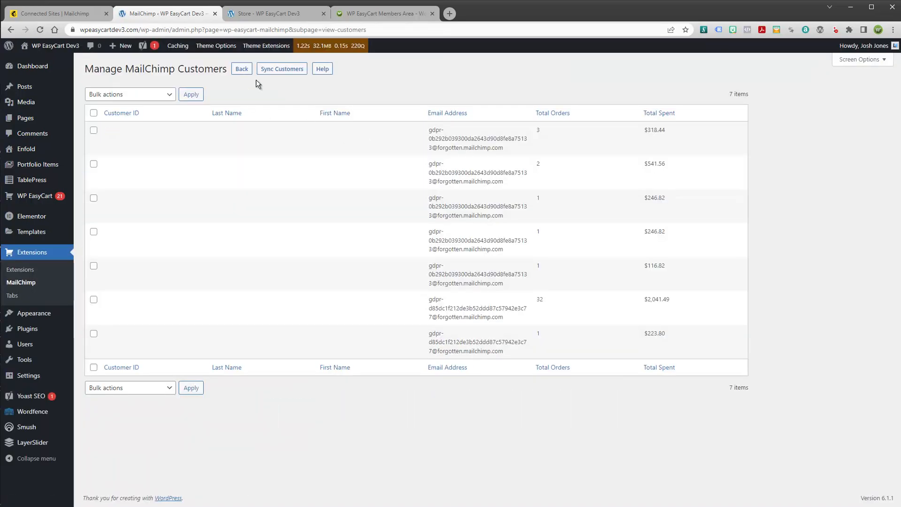
Sync all store customers to MailChimp, growing the Manage MailChimp Customers list to 10 entries
{"action": "left_click", "coordinate": [284, 70]}
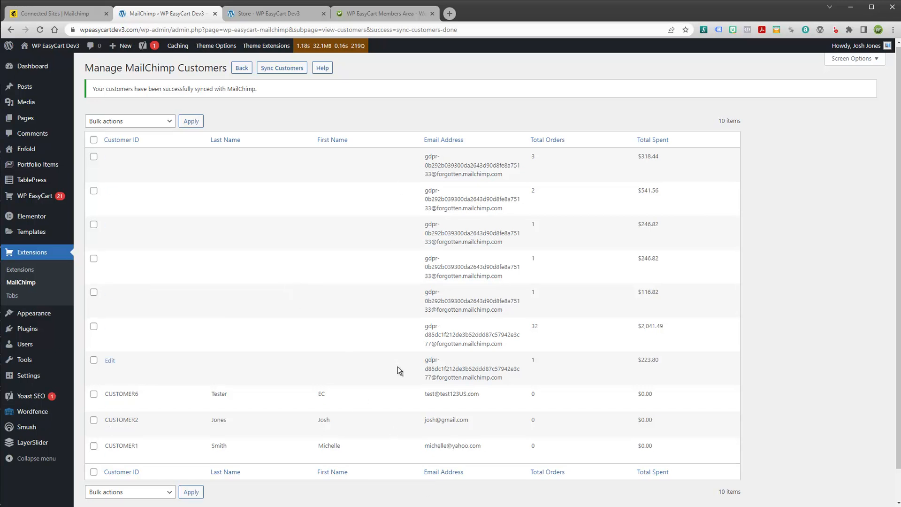
{"action": "scroll", "coordinate": [332, 343], "scroll_direction": "down", "scroll_amount": 1}
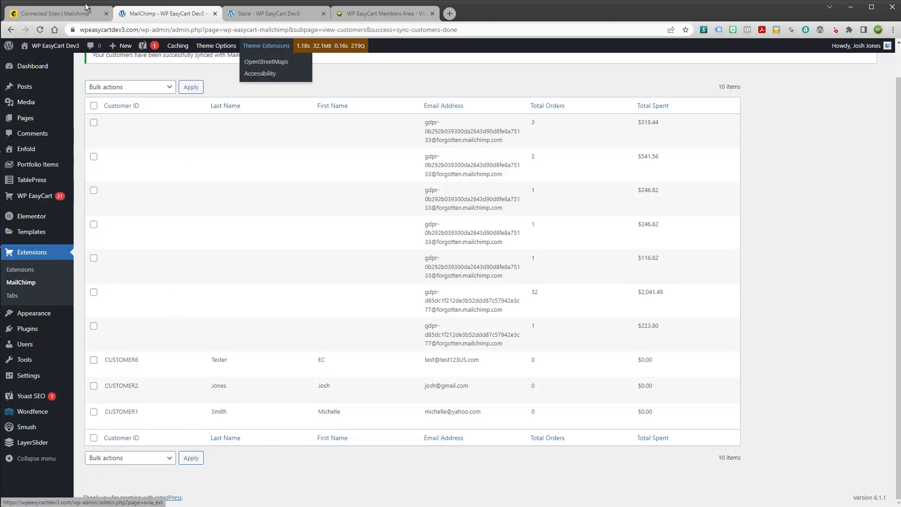
{"action": "left_click", "coordinate": [276, 15]}
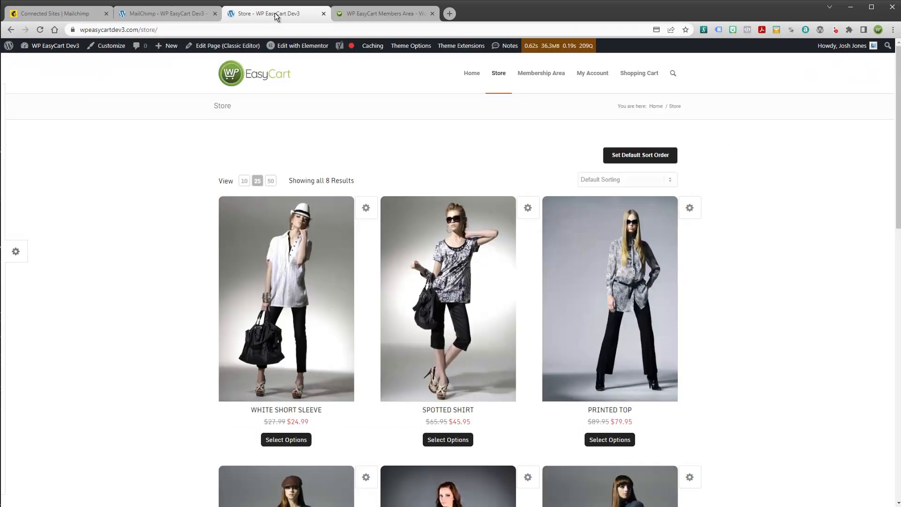
{"action": "left_click", "coordinate": [199, 15]}
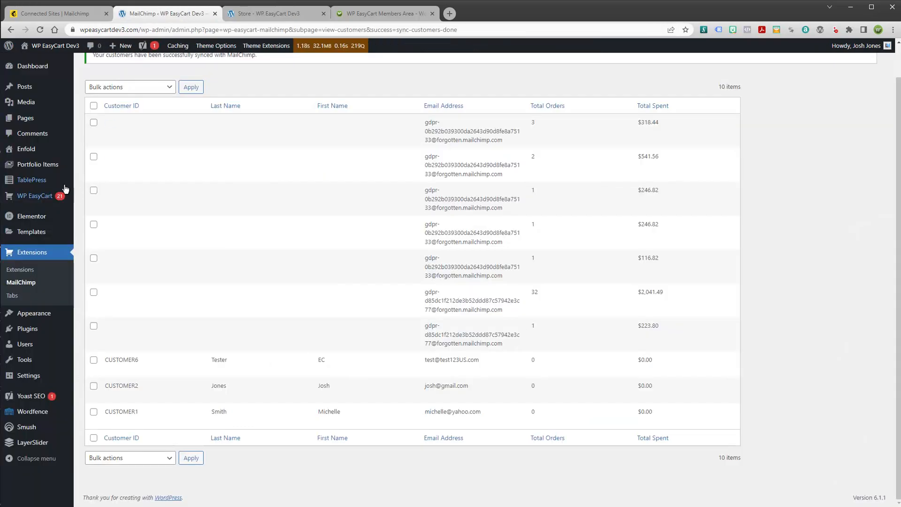
{"action": "mouse_move", "coordinate": [35, 198]}
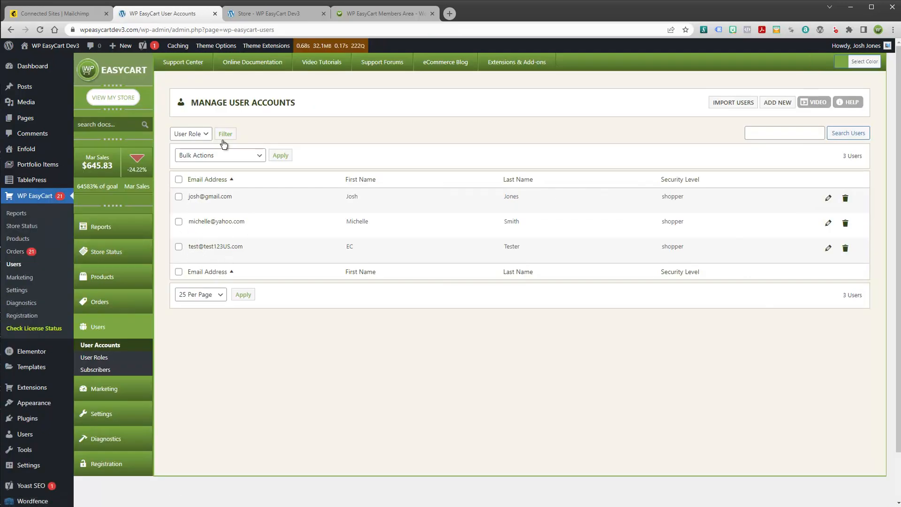
Show All contacts in Mailchimp's WP EasyCart Test Audience: 3 contacts, one subscribed from WP Dev3 L4 Test Store
{"action": "left_click", "coordinate": [76, 15]}
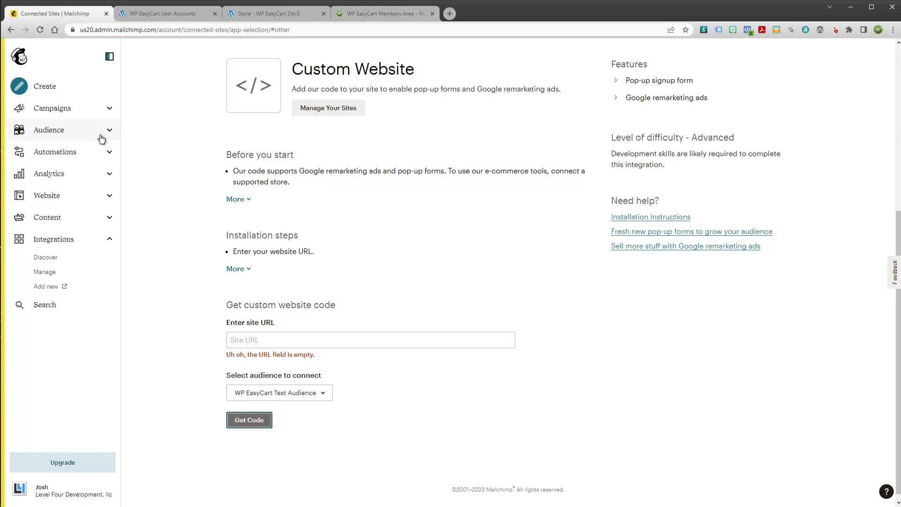
{"action": "left_click", "coordinate": [117, 136]}
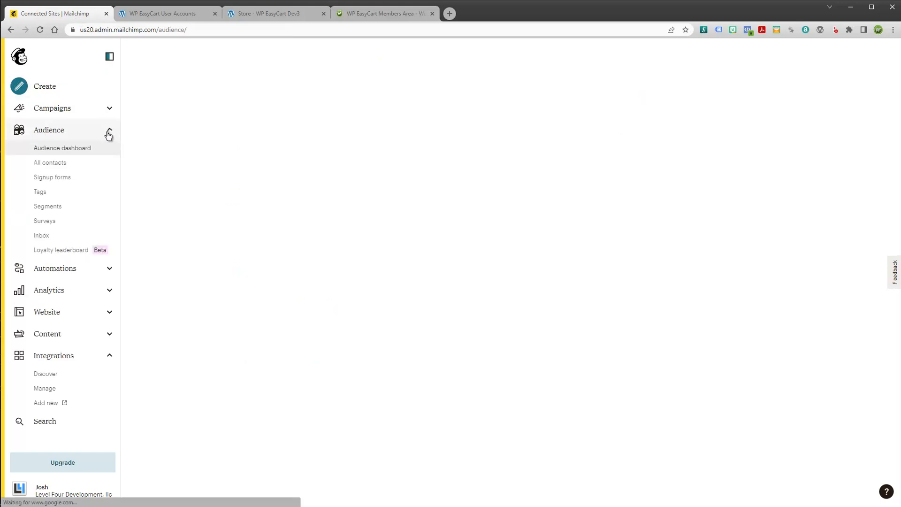
{"action": "left_click", "coordinate": [52, 164]}
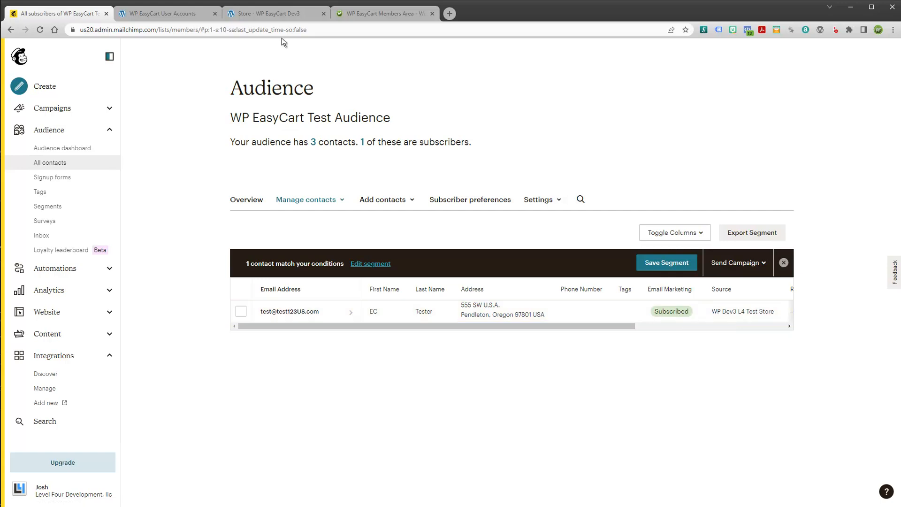
{"action": "left_click", "coordinate": [169, 16]}
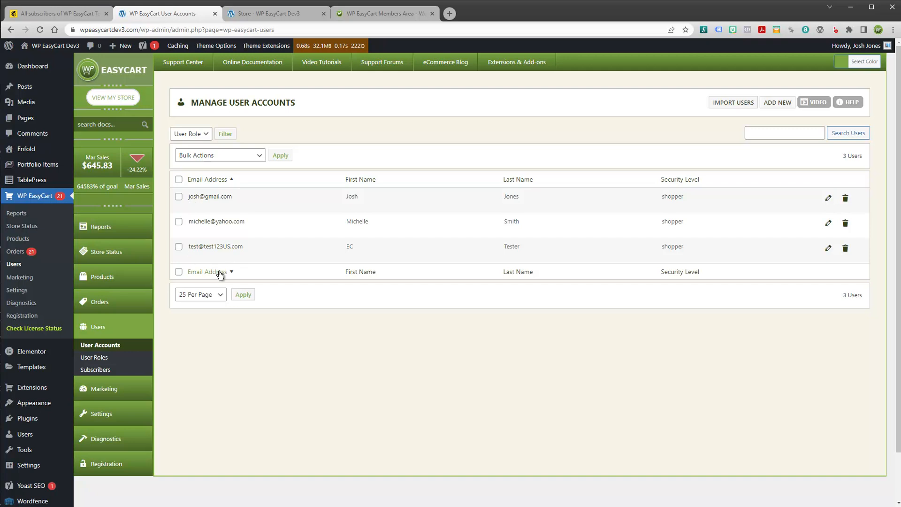
Open EasyCart's Subscribers list, which shows one subscriber, and compare it against the Mailchimp audience contacts
{"action": "left_click", "coordinate": [96, 369]}
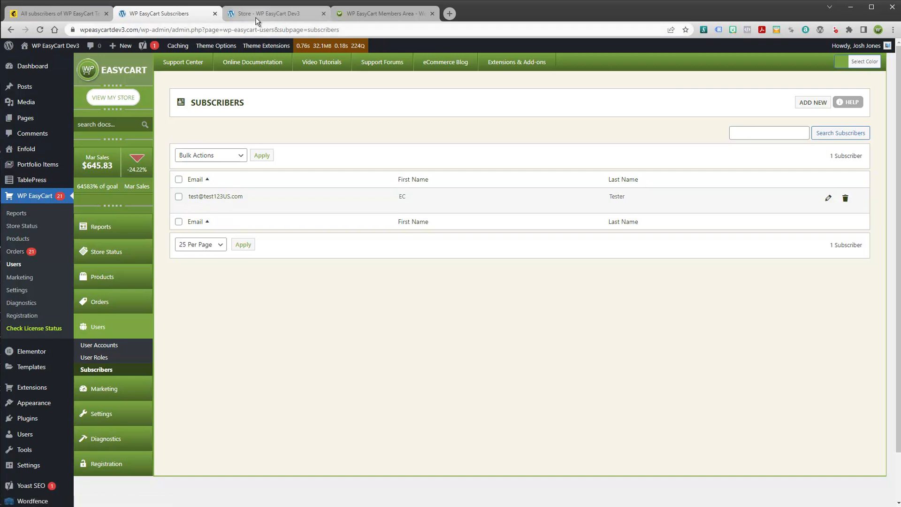
{"action": "left_click", "coordinate": [66, 13]}
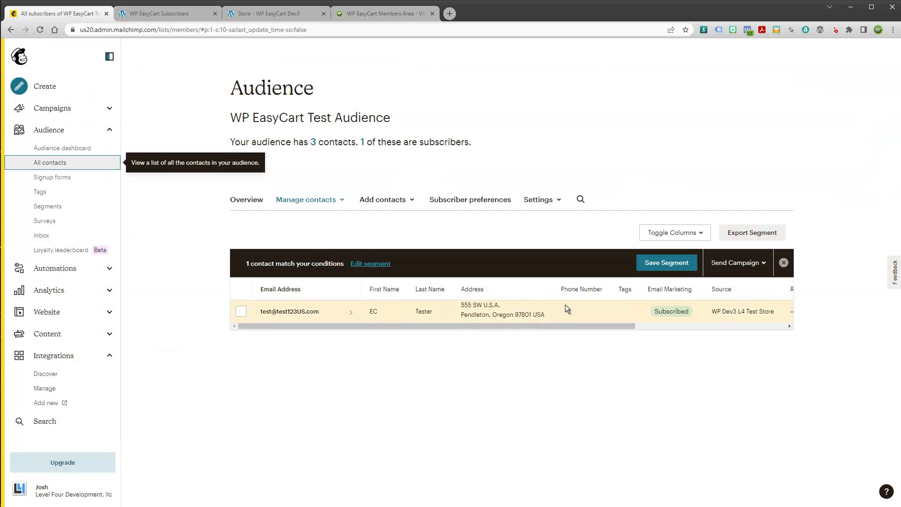
{"action": "left_click_drag", "start_coordinate": [624, 324], "coordinate": [426, 313]}
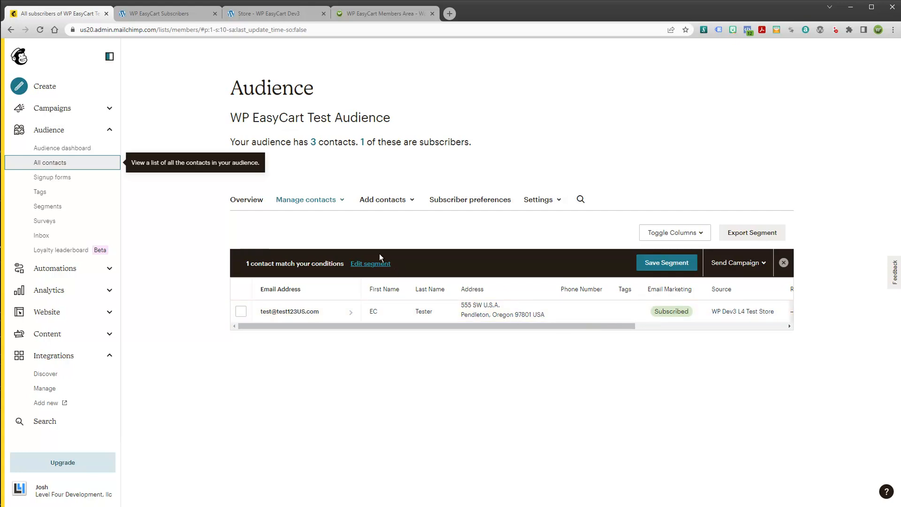
{"action": "left_click", "coordinate": [174, 14]}
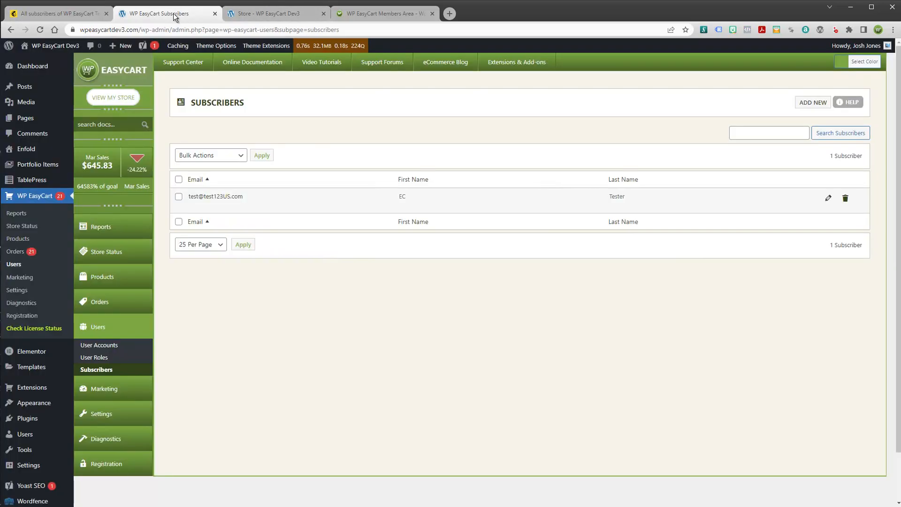
Clear the Mailchimp segment filter to list all 3 audience contacts, then return to EasyCart's subscribers
{"action": "left_click", "coordinate": [263, 14]}
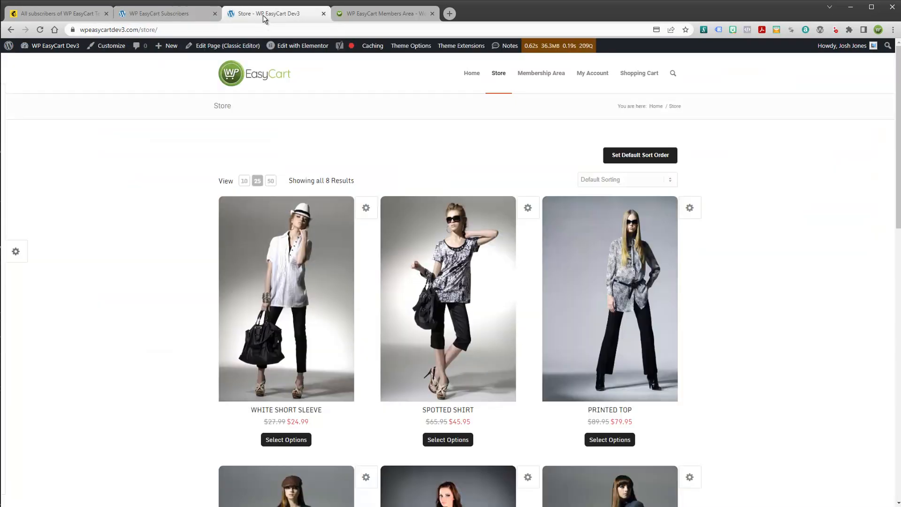
{"action": "left_click", "coordinate": [86, 8]}
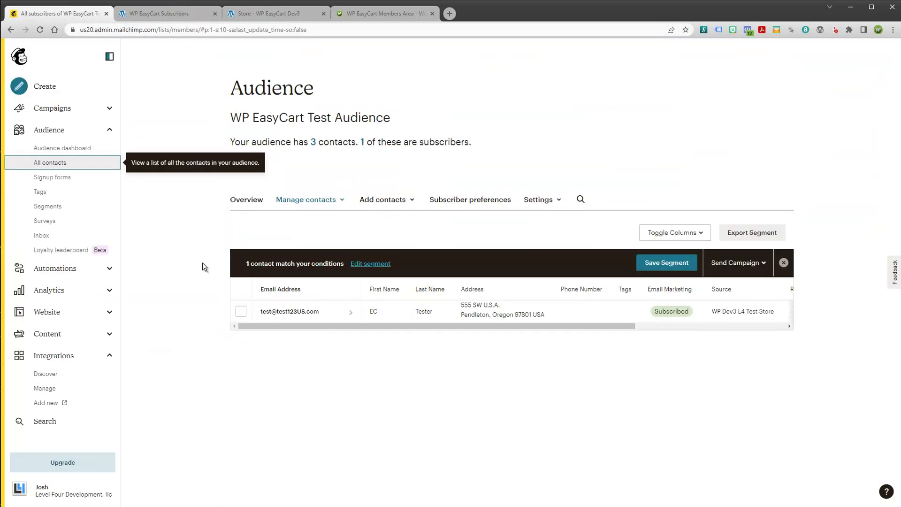
{"action": "left_click", "coordinate": [314, 142]}
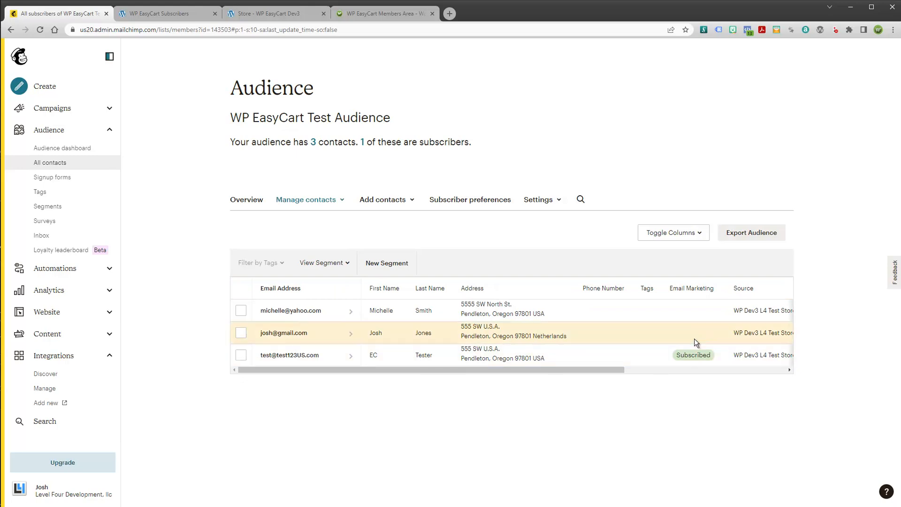
{"action": "left_click_drag", "start_coordinate": [613, 369], "coordinate": [492, 355]}
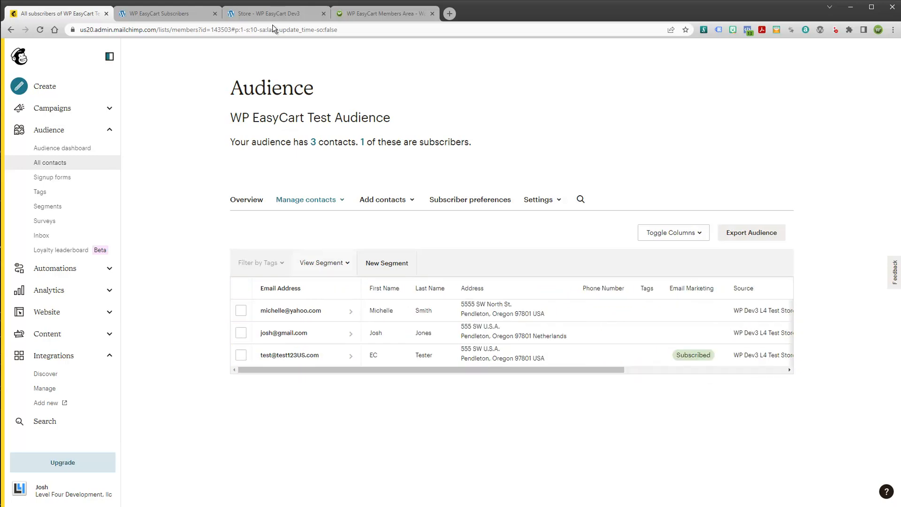
{"action": "left_click", "coordinate": [186, 14]}
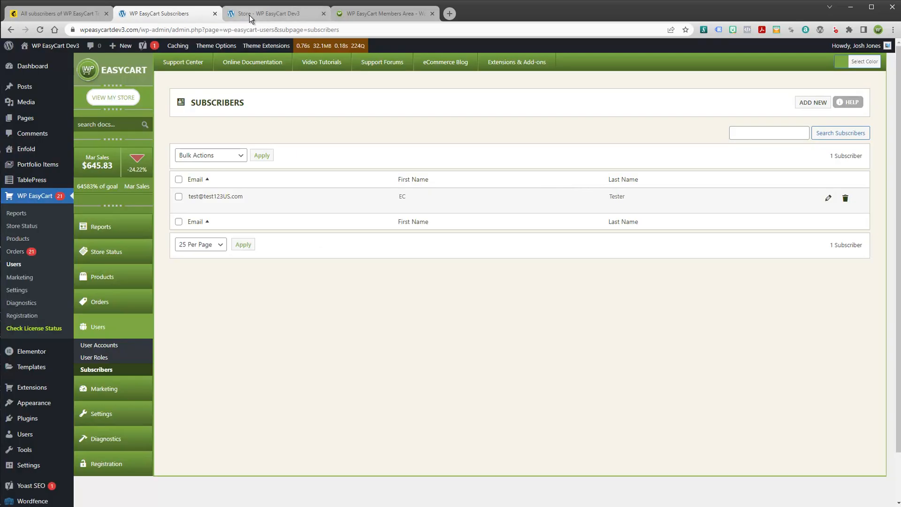
Re-sync all 41 store orders to MailChimp from the MailChimp Orders page
{"action": "mouse_move", "coordinate": [33, 395]}
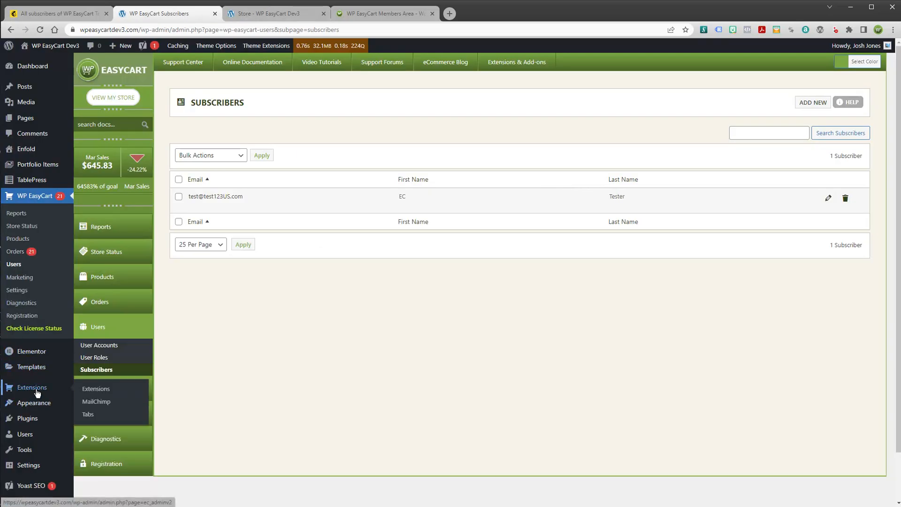
{"action": "left_click", "coordinate": [115, 408]}
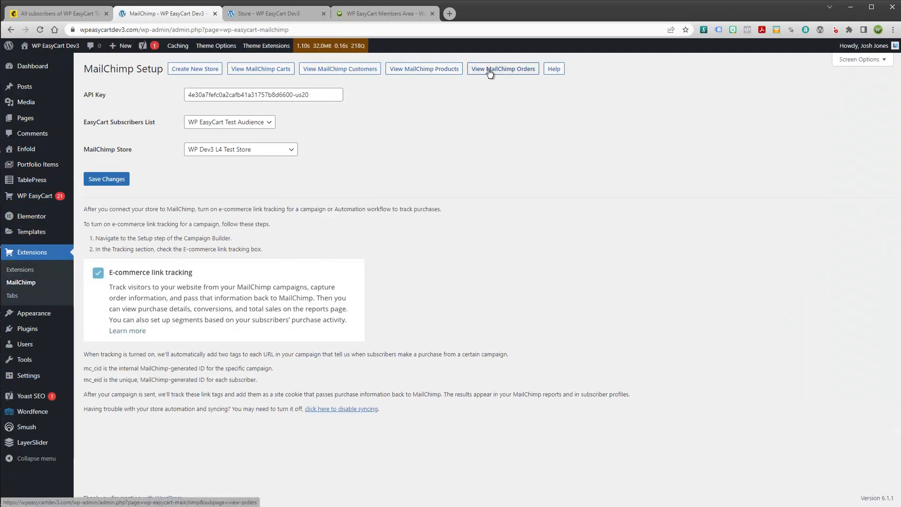
{"action": "left_click", "coordinate": [486, 72]}
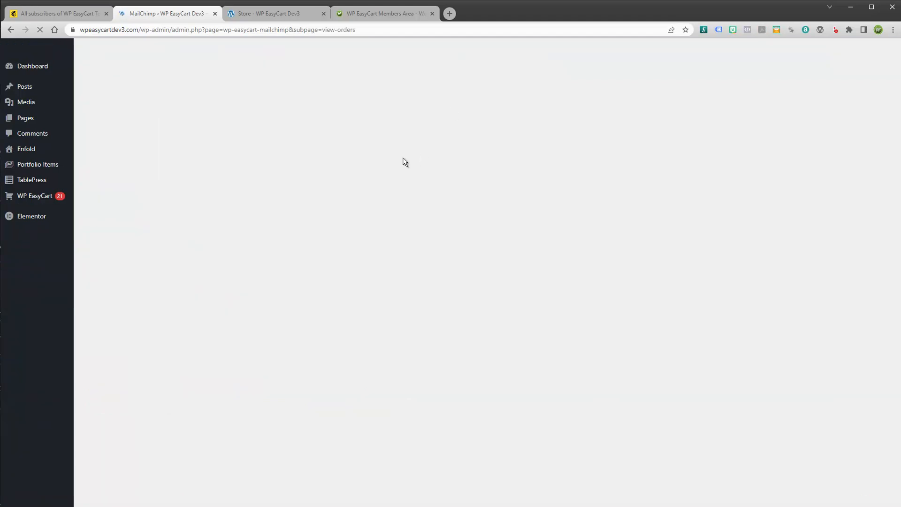
{"action": "scroll", "coordinate": [459, 207], "scroll_direction": "down", "scroll_amount": 5}
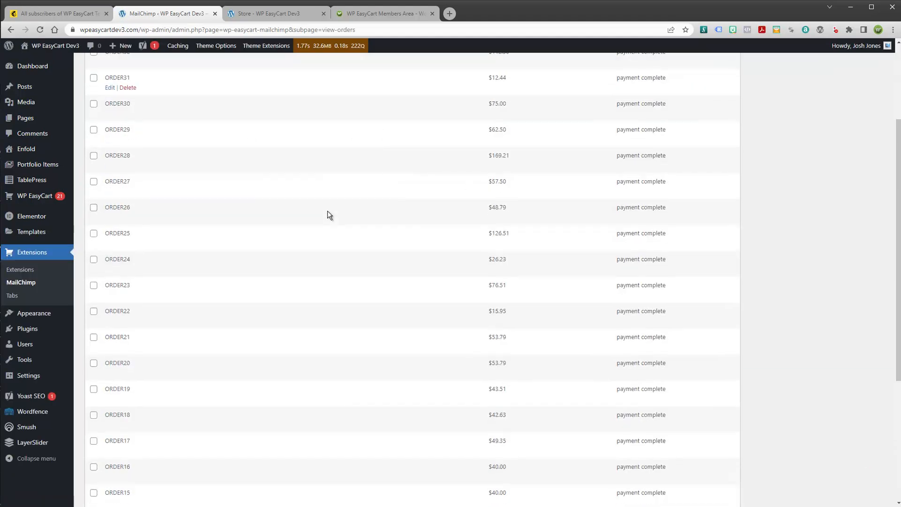
{"action": "scroll", "coordinate": [302, 187], "scroll_direction": "up", "scroll_amount": 5}
{"action": "left_click", "coordinate": [271, 71]}
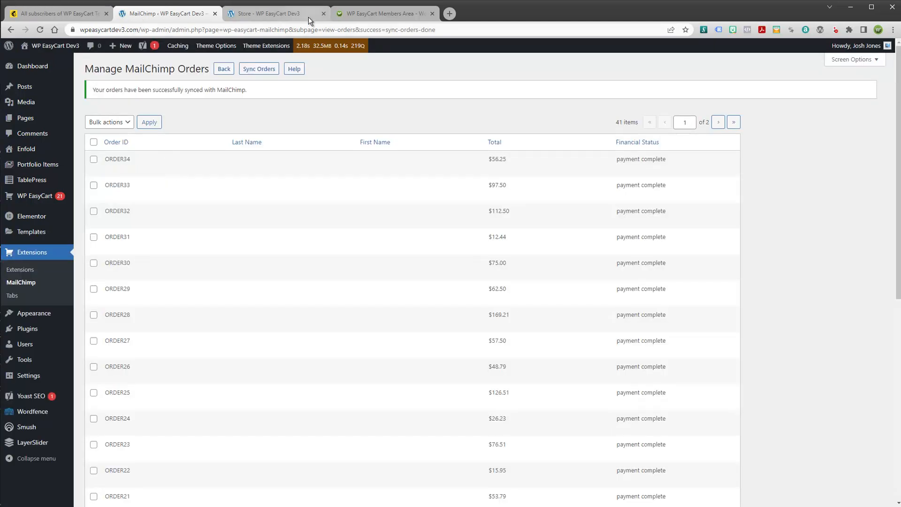
{"action": "left_click", "coordinate": [305, 15]}
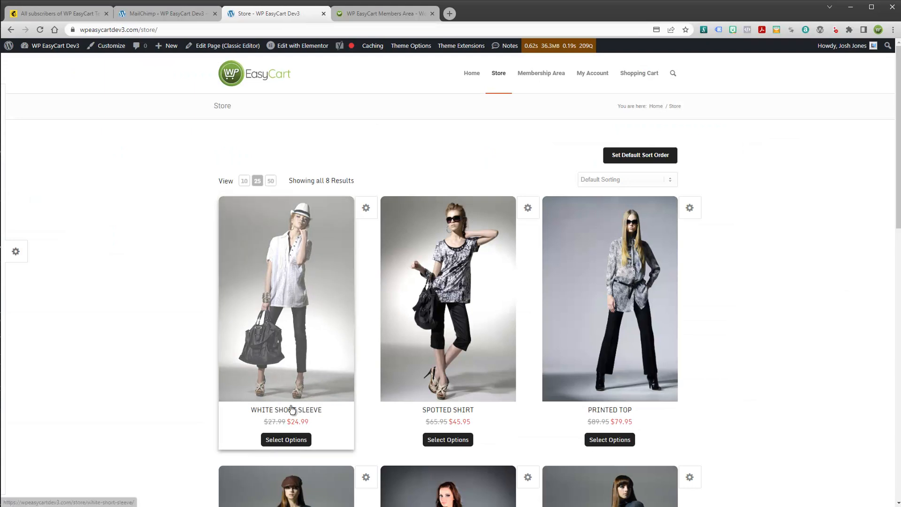
Add a Red White Short Sleeve to the cart beside the Large Spotted Shirt and proceed to checkout
{"action": "left_click", "coordinate": [292, 441]}
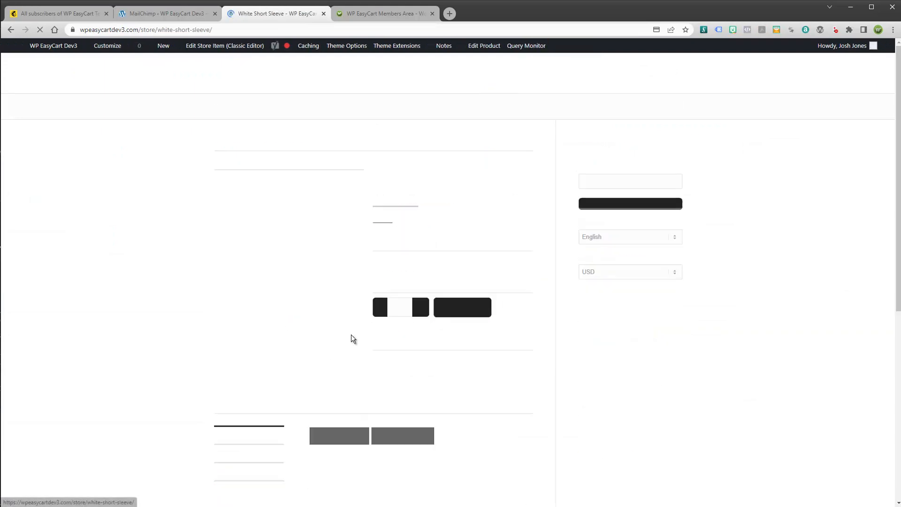
{"action": "left_click", "coordinate": [436, 286]}
{"action": "left_click", "coordinate": [446, 318]}
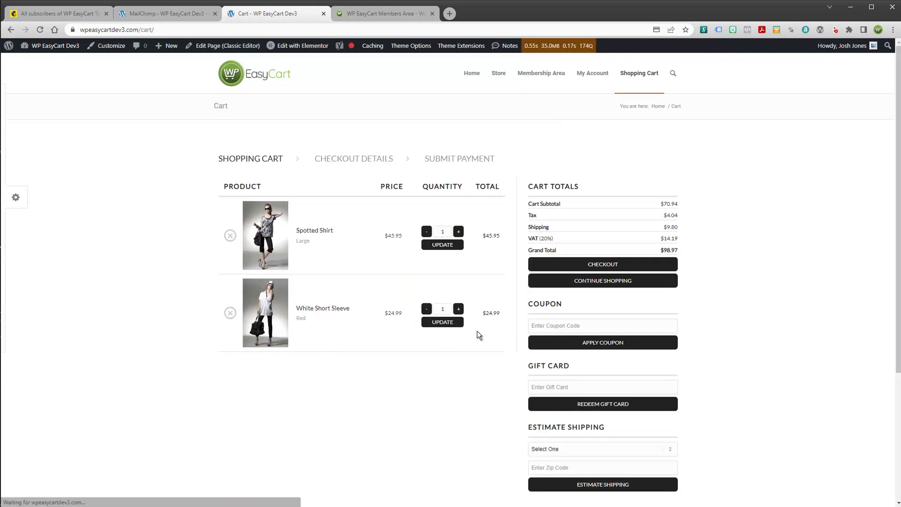
{"action": "left_click", "coordinate": [603, 283]}
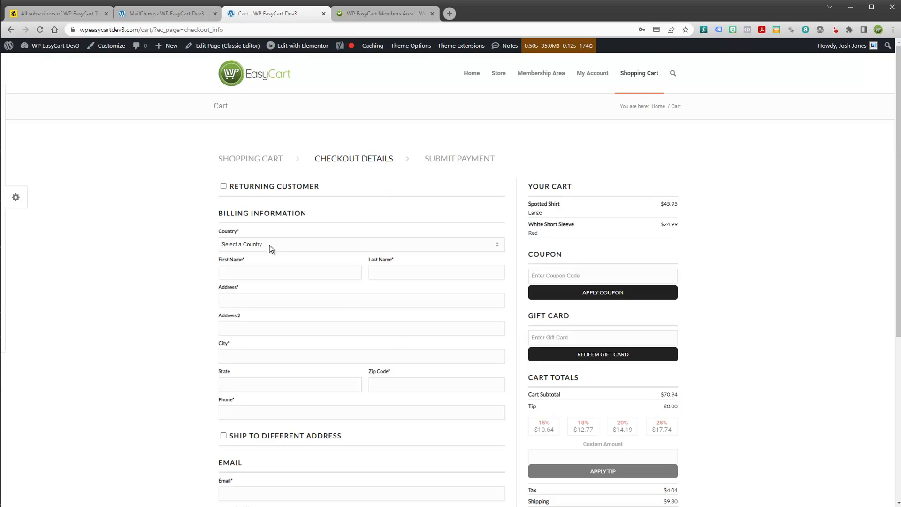
Set the billing country to United States and fill billing details from the first saved address
{"action": "scroll", "coordinate": [270, 245], "scroll_direction": "down", "scroll_amount": 3}
{"action": "scroll", "coordinate": [270, 245], "scroll_direction": "up", "scroll_amount": 3}
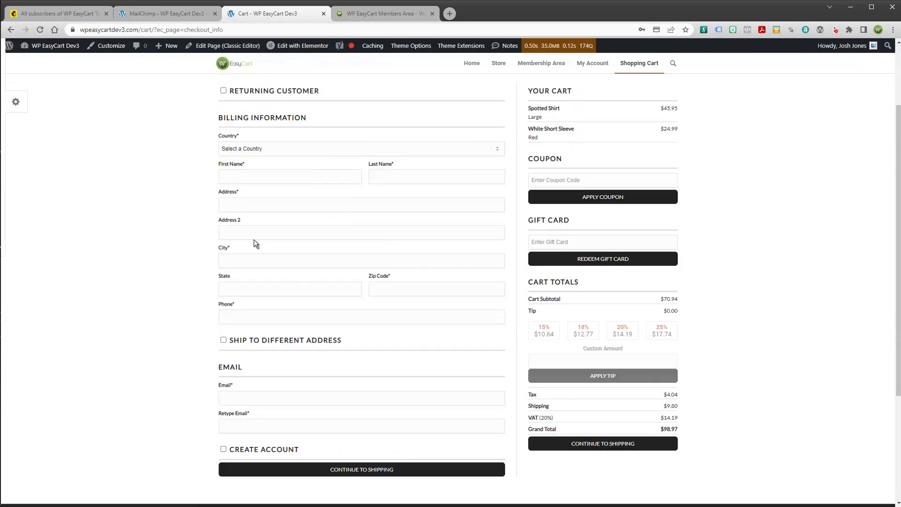
{"action": "left_click", "coordinate": [244, 242]}
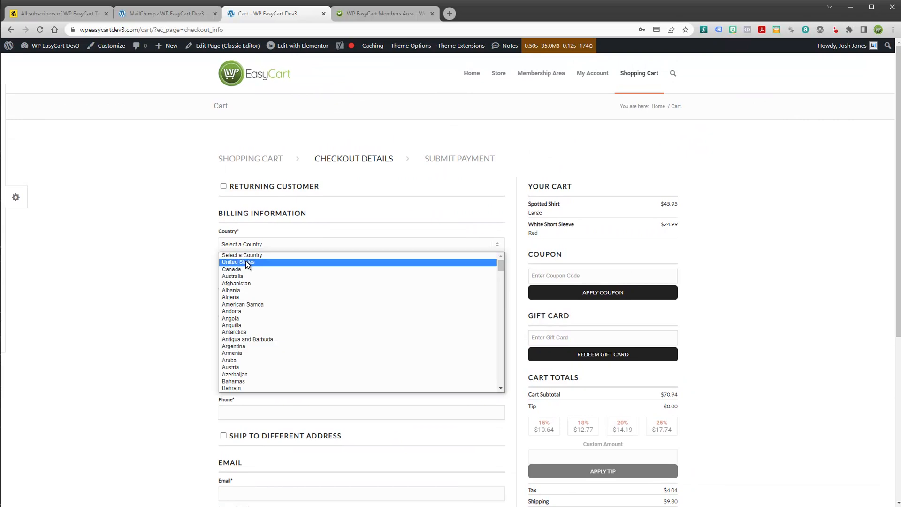
{"action": "left_click", "coordinate": [246, 261]}
{"action": "left_click", "coordinate": [223, 187]}
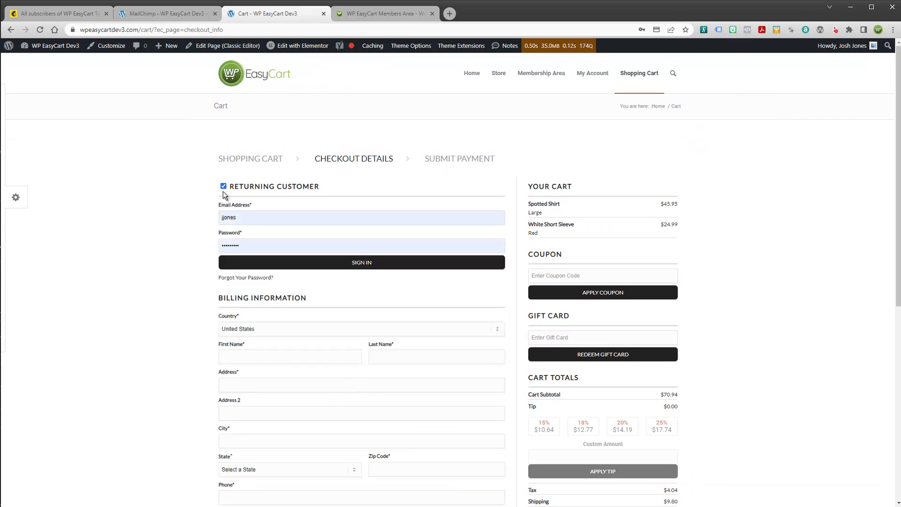
{"action": "left_click", "coordinate": [223, 187]}
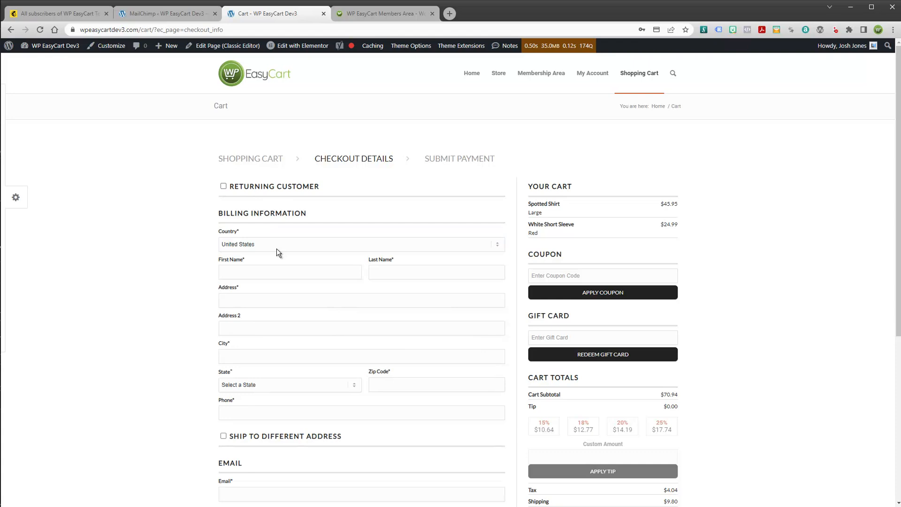
{"action": "left_click", "coordinate": [255, 274]}
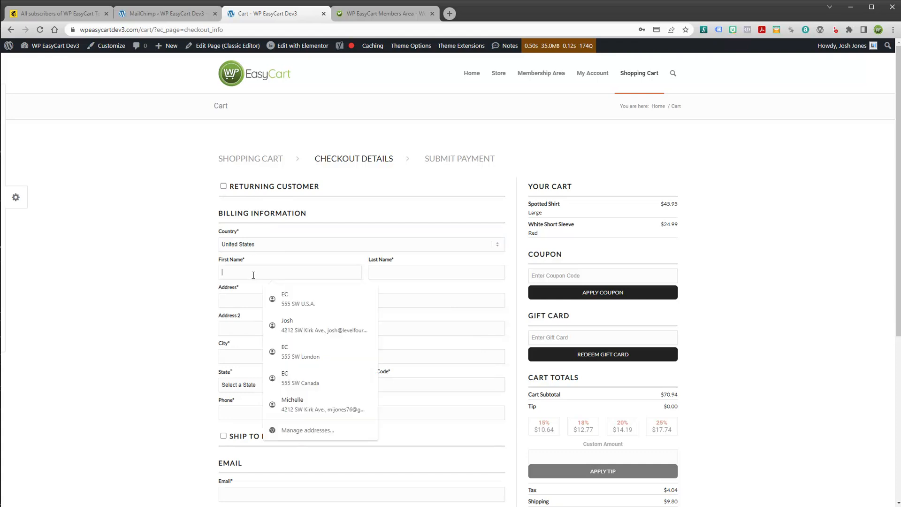
{"action": "left_click", "coordinate": [289, 305]}
Enter the new email address in both the email and retype-email fields
{"action": "scroll", "coordinate": [291, 427], "scroll_direction": "down", "scroll_amount": 3}
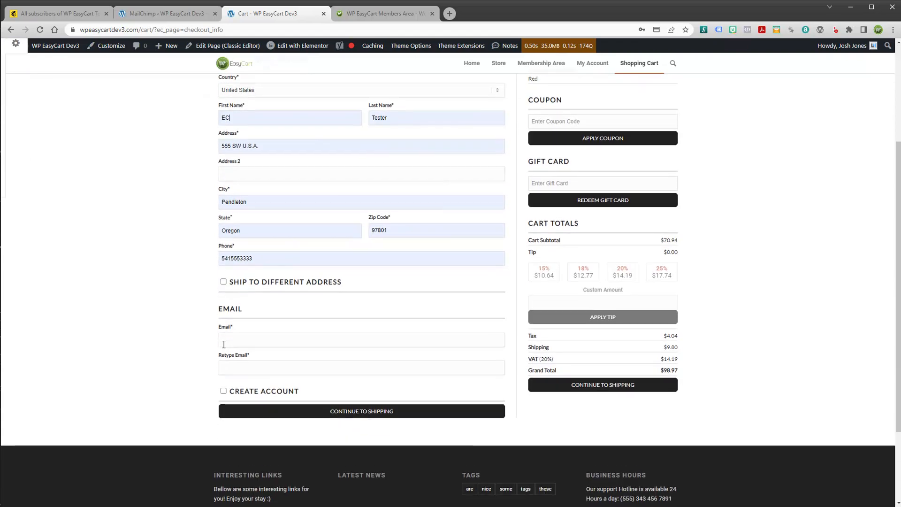
{"action": "left_click", "coordinate": [233, 335]}
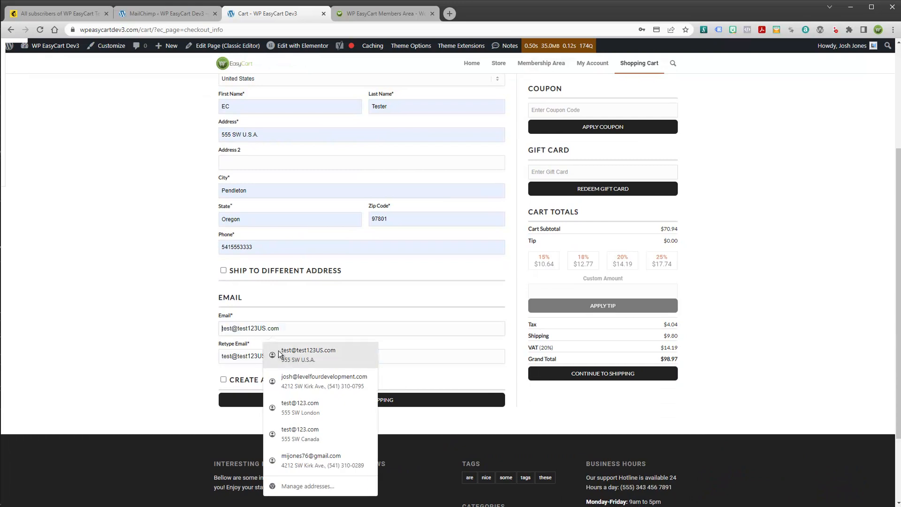
{"action": "left_click", "coordinate": [282, 352]}
{"action": "left_click", "coordinate": [262, 328]}
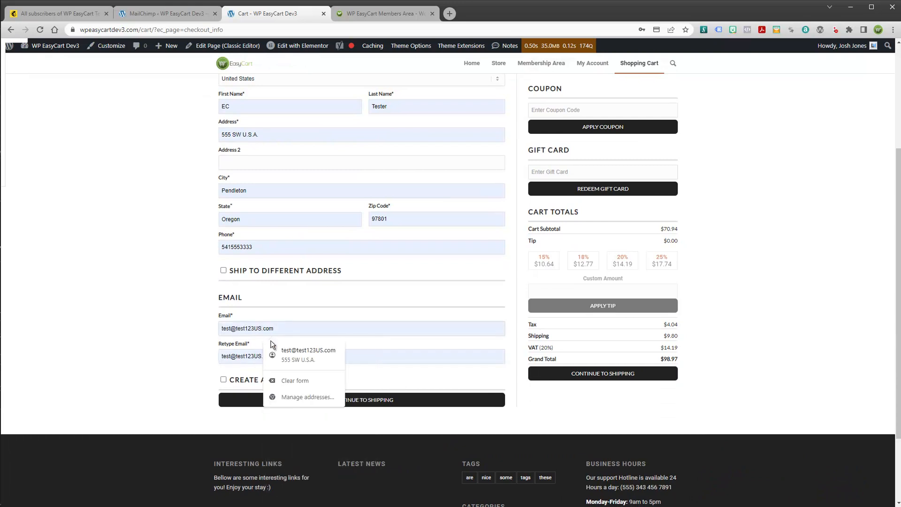
{"action": "type", "text": "224"}
{"action": "left_click", "coordinate": [261, 357]}
{"action": "type", "text": "22"}
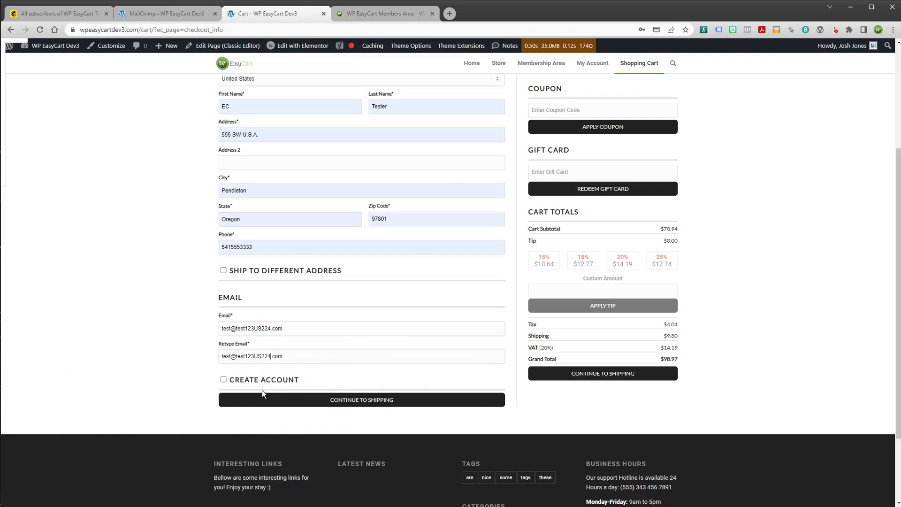
Check Create Account and enter and retype the account password
{"action": "left_click", "coordinate": [223, 380]}
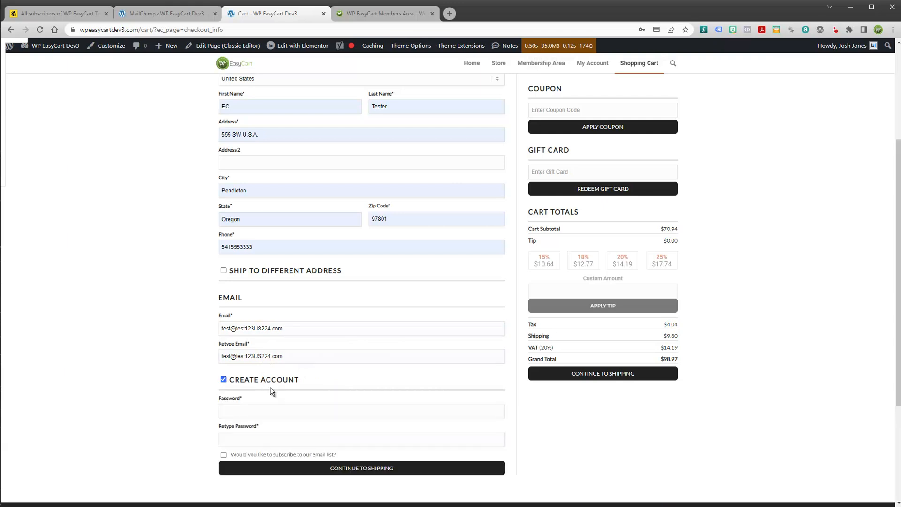
{"action": "left_click", "coordinate": [249, 410]}
{"action": "type", "text": "••••••••••••"}
{"action": "key", "text": "Tab"}
{"action": "key", "text": "shift+Tab"}
{"action": "key", "text": "shift+Tab"}
{"action": "type", "text": "••••••••"}
{"action": "key", "text": "Tab"}
Opt into the store's email list, update the first name, and continue to shipping
{"action": "left_click", "coordinate": [223, 455]}
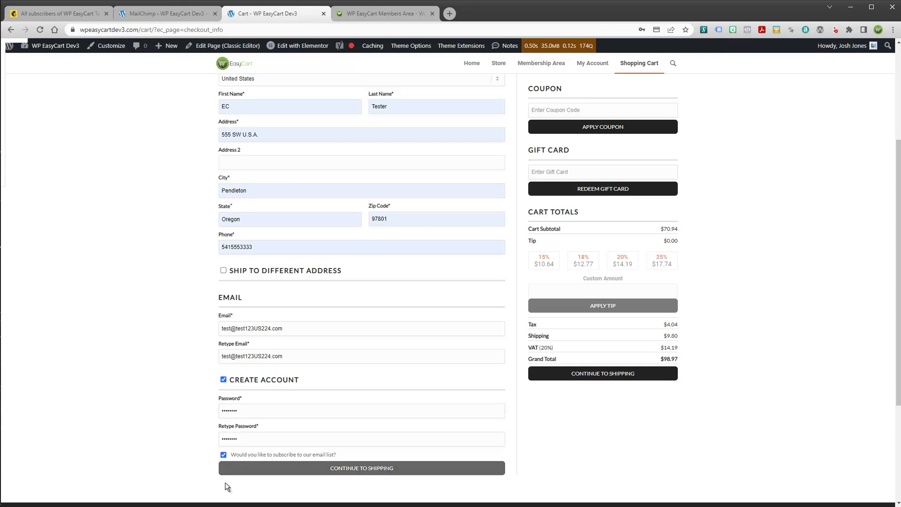
{"action": "left_click", "coordinate": [295, 476]}
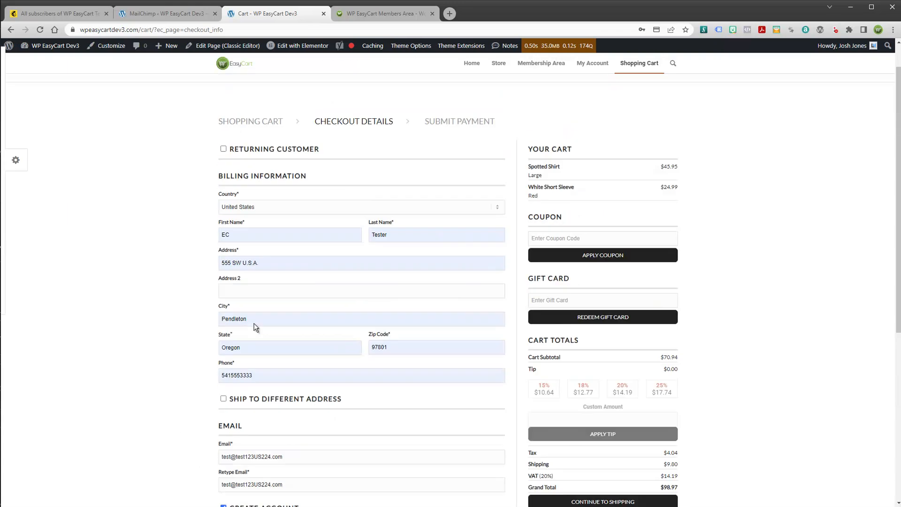
{"action": "left_click_drag", "start_coordinate": [246, 272], "coordinate": [217, 274]}
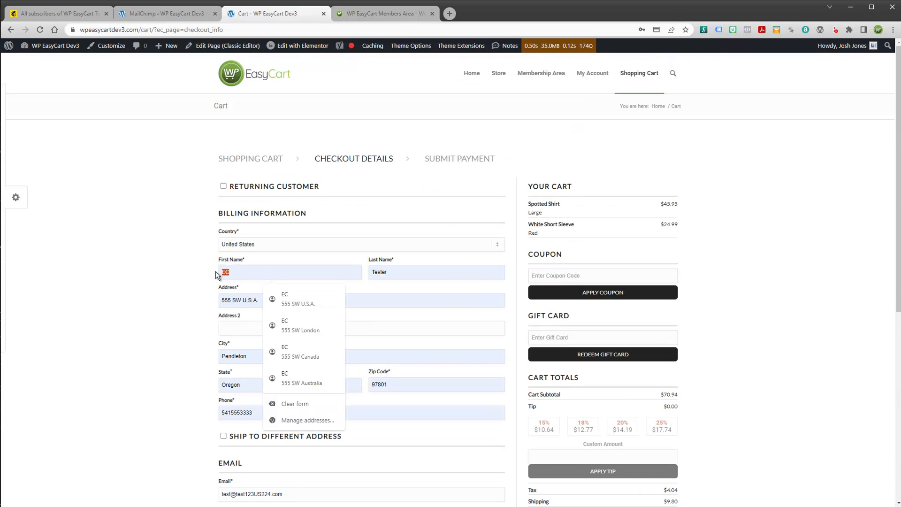
{"action": "type", "text": "EC "}
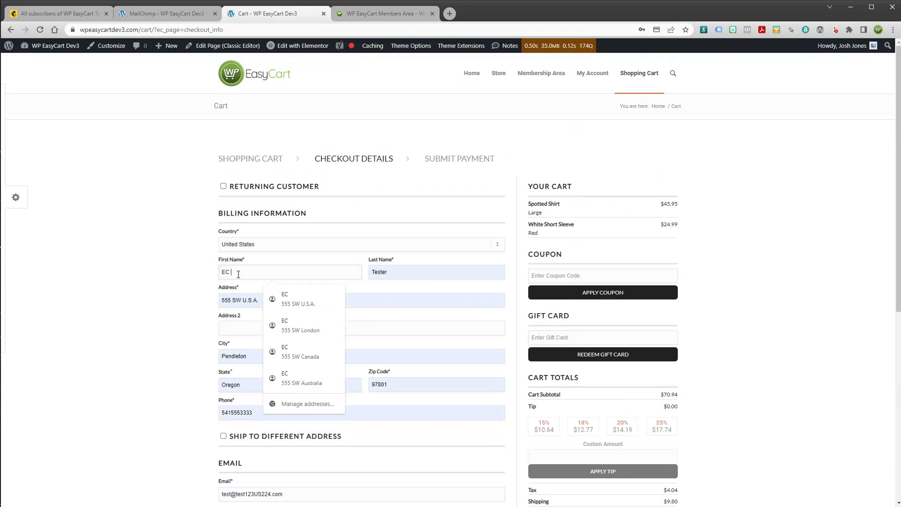
{"action": "type", "text": "Dev3"}
{"action": "scroll", "coordinate": [379, 342], "scroll_direction": "down", "scroll_amount": 7}
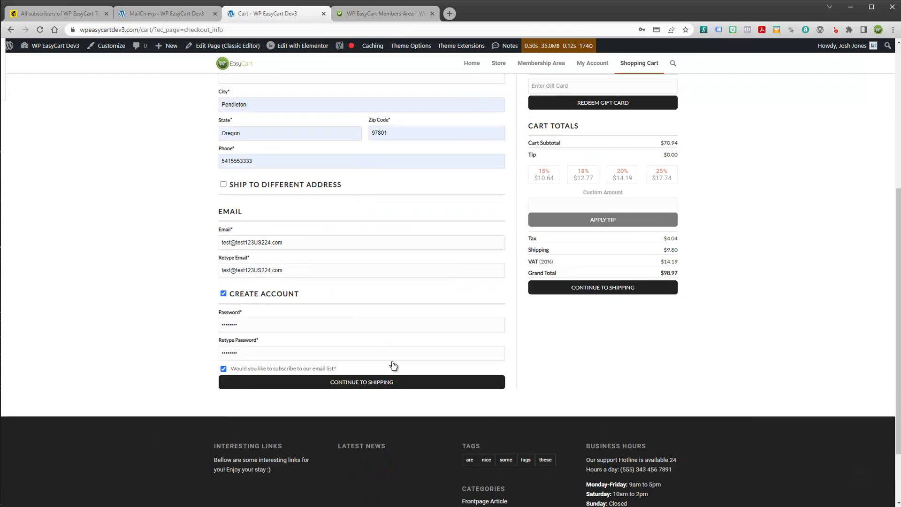
{"action": "left_click", "coordinate": [366, 304]}
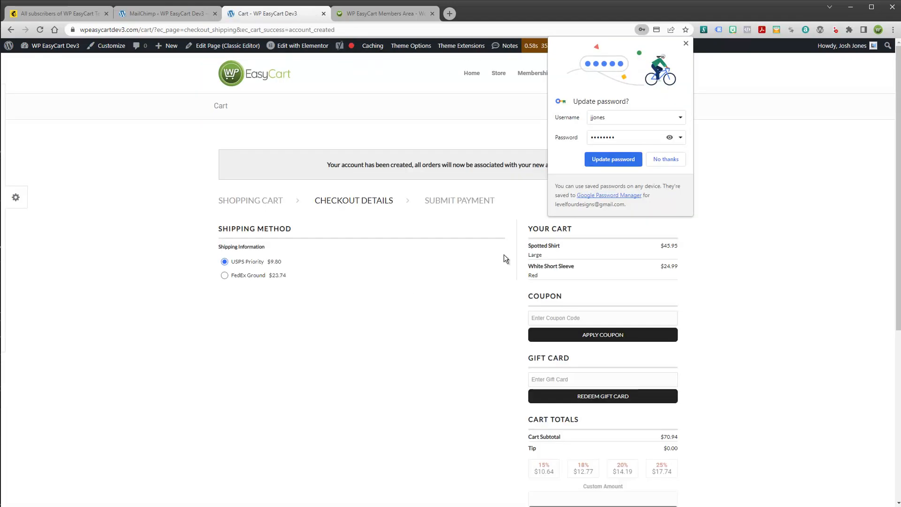
Decline the saved-password update and continue to payment with USPS Priority shipping
{"action": "left_click", "coordinate": [659, 162]}
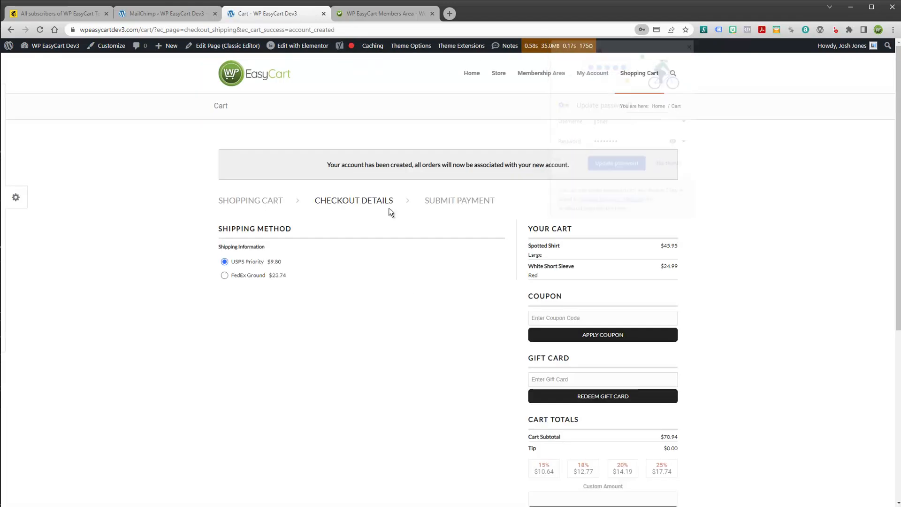
{"action": "scroll", "coordinate": [584, 442], "scroll_direction": "down", "scroll_amount": 4}
{"action": "left_click", "coordinate": [591, 417]}
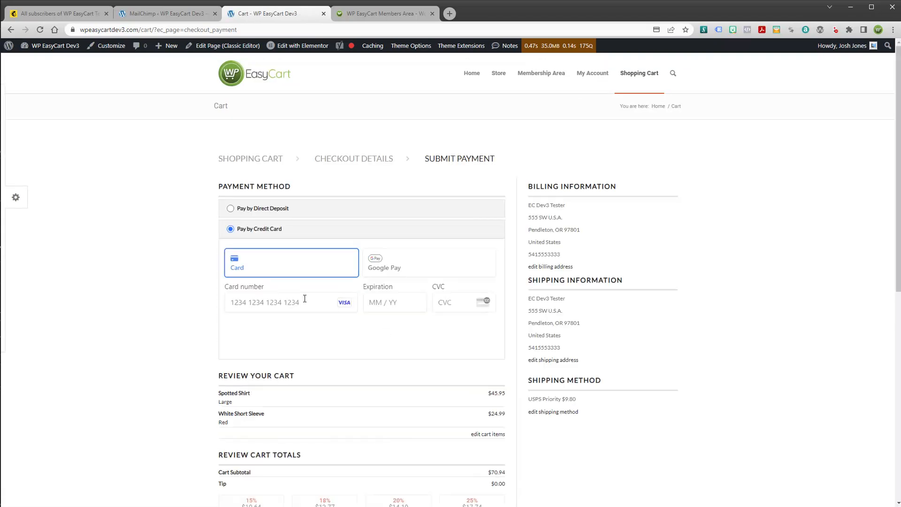
Pay with the saved test card and its security code, accept the terms, and submit the order
{"action": "left_click", "coordinate": [277, 305]}
{"action": "left_click", "coordinate": [319, 328]}
{"action": "left_click", "coordinate": [453, 305]}
{"action": "type", "text": "333"}
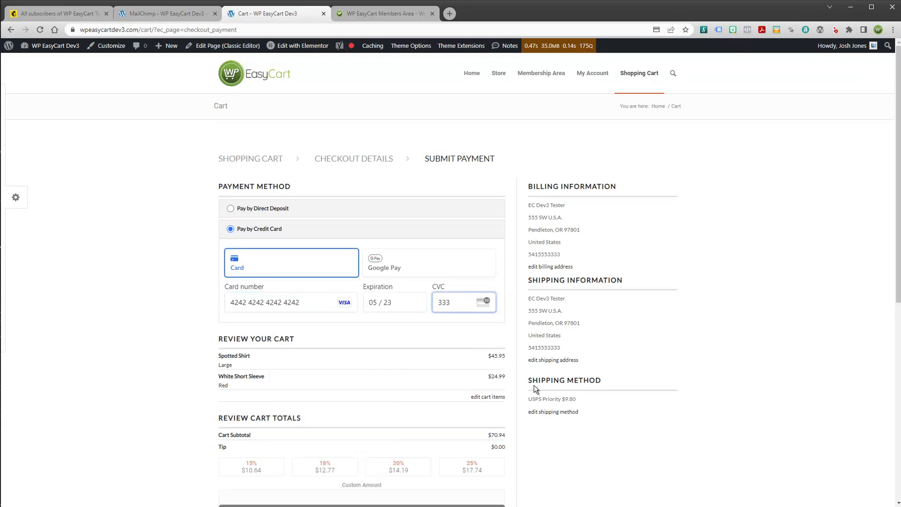
{"action": "scroll", "coordinate": [534, 386], "scroll_direction": "down", "scroll_amount": 4}
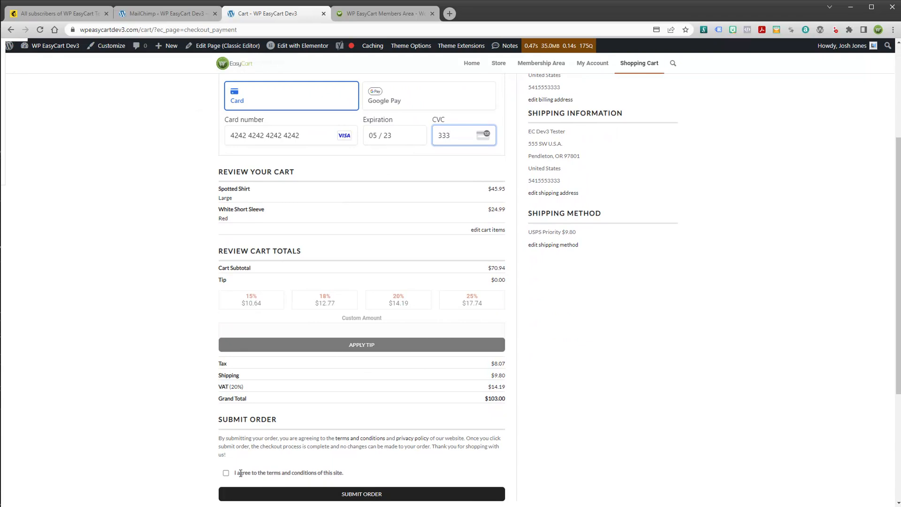
{"action": "left_click", "coordinate": [225, 474]}
{"action": "left_click", "coordinate": [371, 497]}
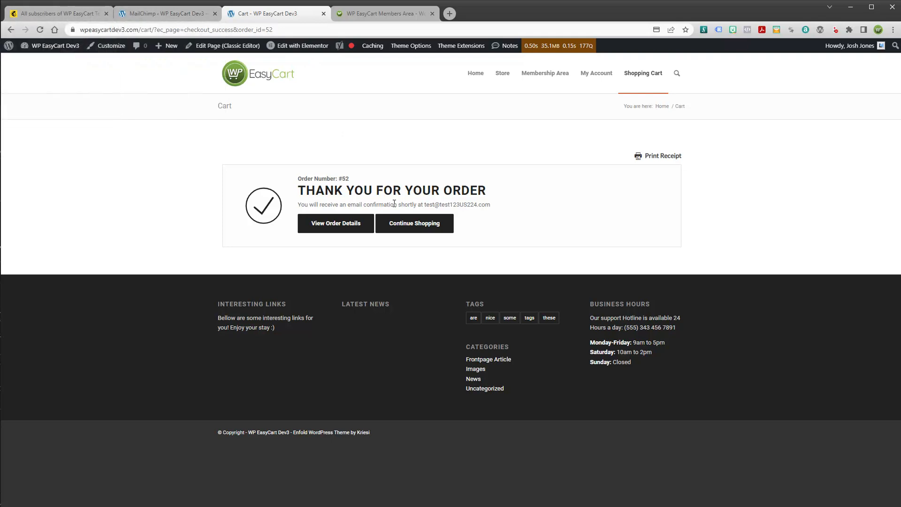
{"action": "left_click", "coordinate": [416, 224]}
Reload Mailchimp's audience contacts and scroll right to the new contact's $85.13 revenue
{"action": "left_click", "coordinate": [77, 15]}
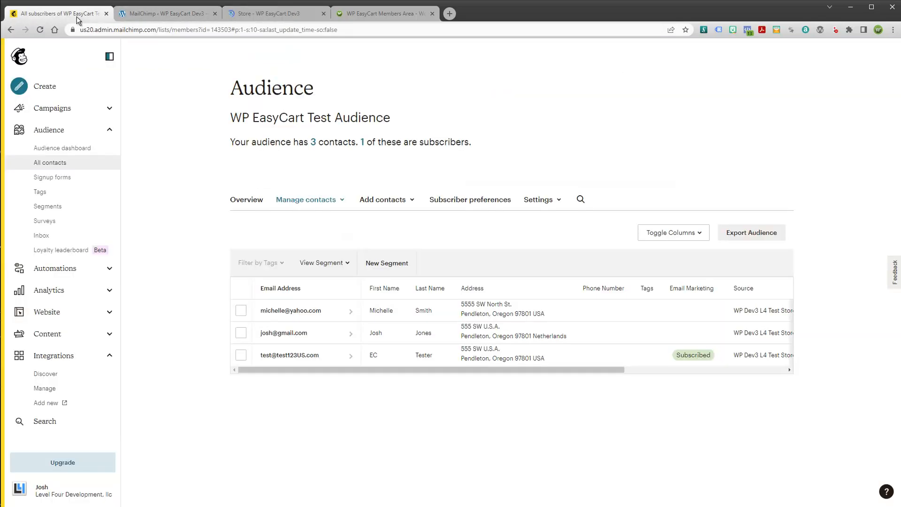
{"action": "left_click", "coordinate": [40, 29]}
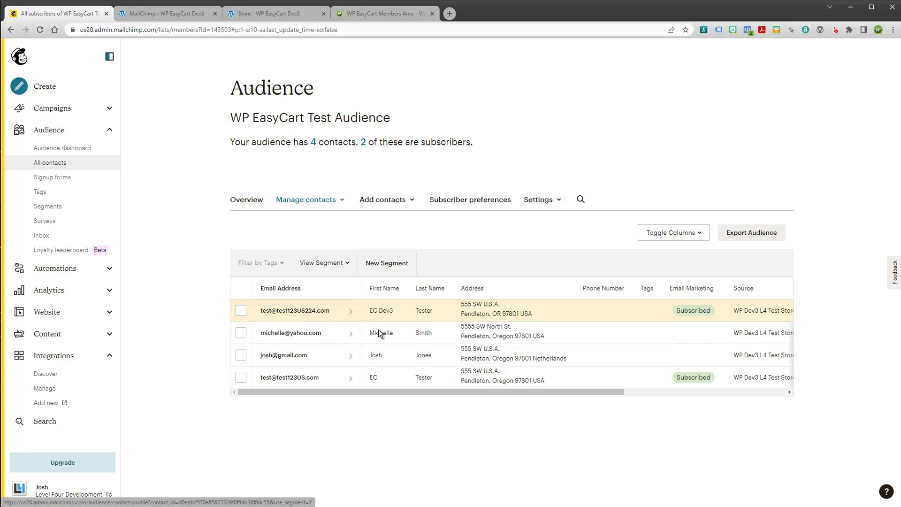
{"action": "left_click_drag", "start_coordinate": [592, 394], "coordinate": [756, 396]}
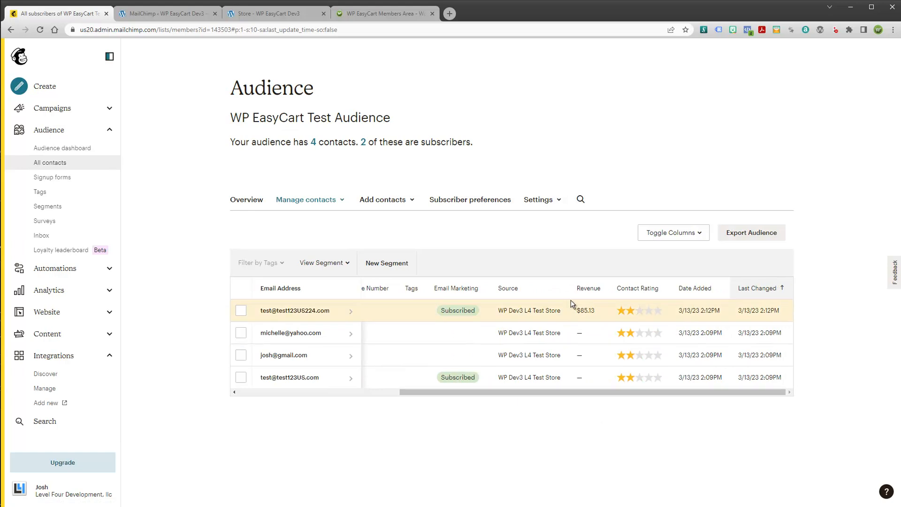
Review the new contact's profile activity showing the 2-item $103.00 purchase, then collapse Audience and Integrations
{"action": "left_click", "coordinate": [302, 311]}
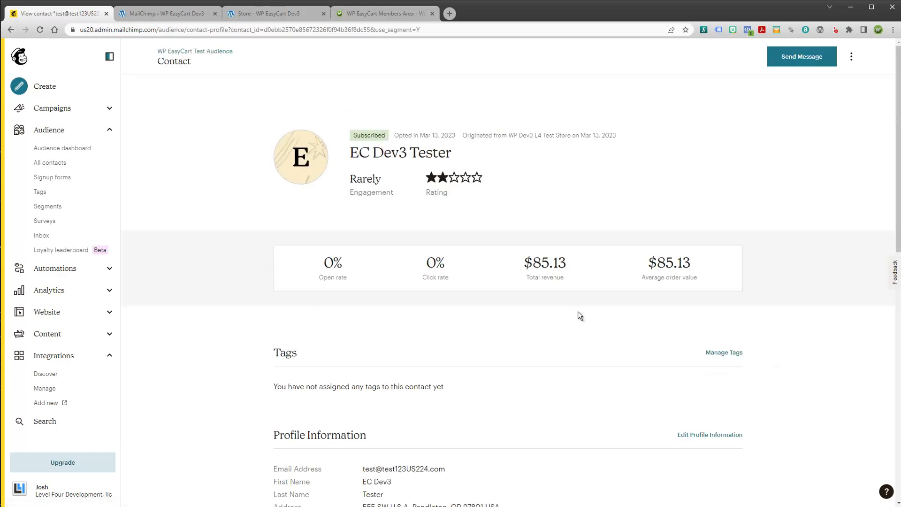
{"action": "scroll", "coordinate": [580, 313], "scroll_direction": "down", "scroll_amount": 4}
{"action": "scroll", "coordinate": [582, 316], "scroll_direction": "down", "scroll_amount": 3}
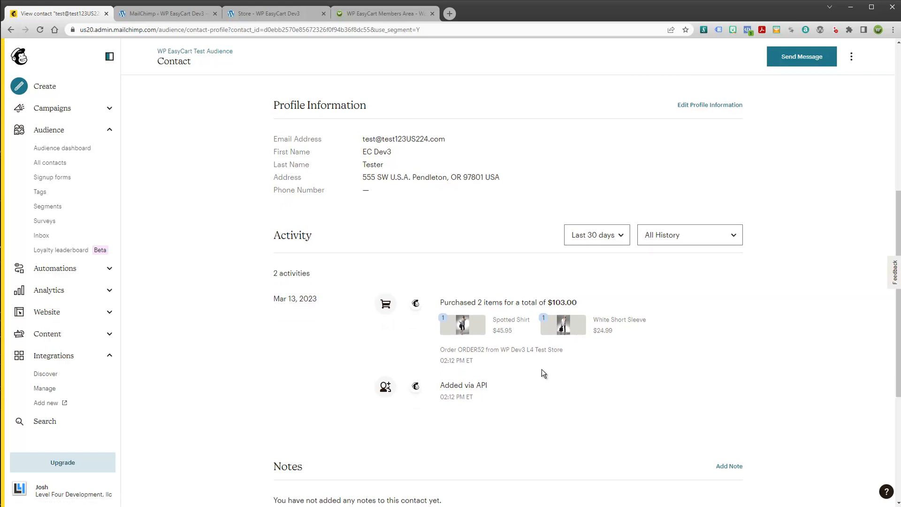
{"action": "scroll", "coordinate": [542, 369], "scroll_direction": "up", "scroll_amount": 4}
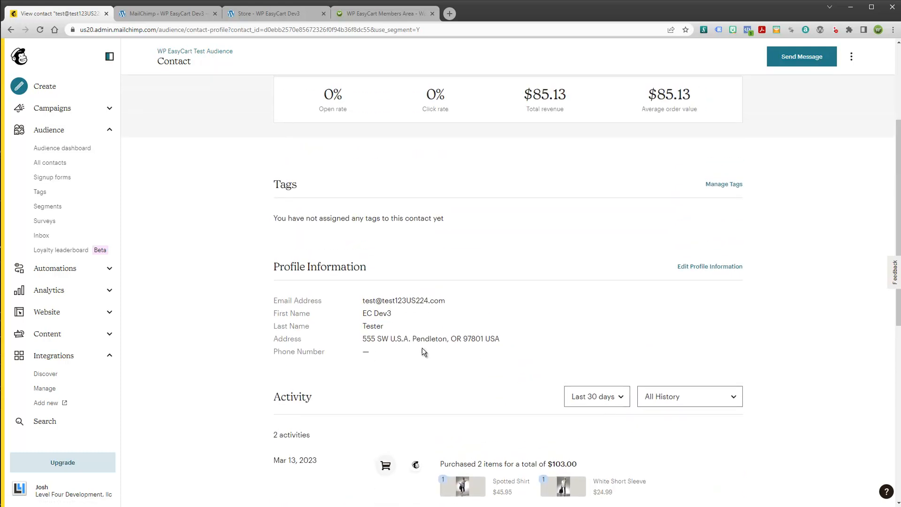
{"action": "scroll", "coordinate": [438, 354], "scroll_direction": "up", "scroll_amount": 4}
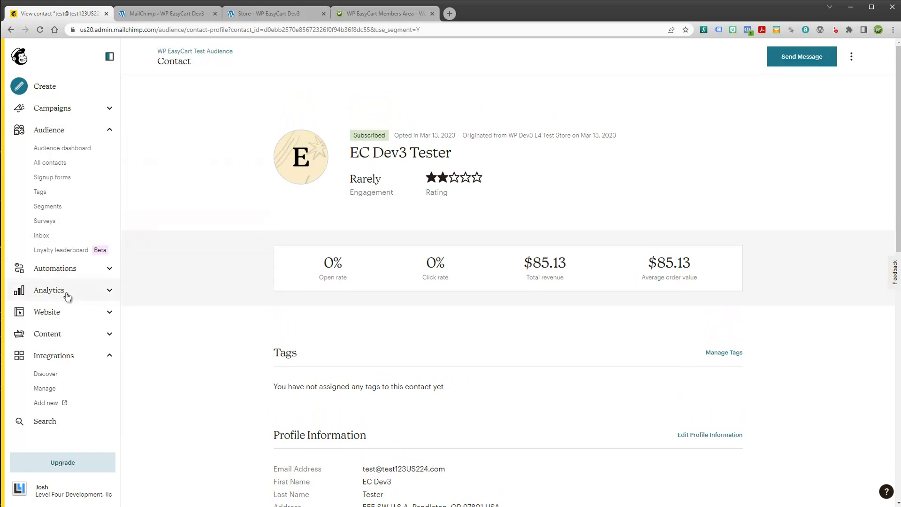
{"action": "scroll", "coordinate": [472, 385], "scroll_direction": "down", "scroll_amount": 3}
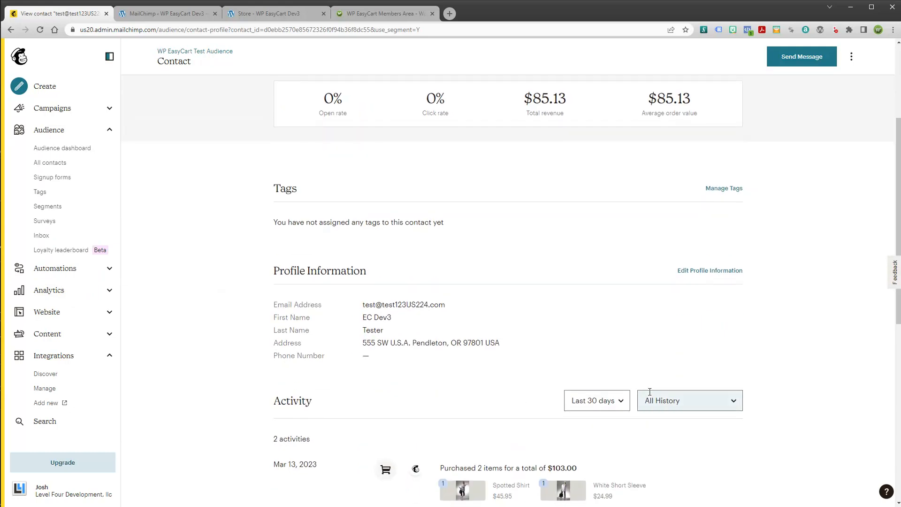
{"action": "scroll", "coordinate": [648, 394], "scroll_direction": "down", "scroll_amount": 6}
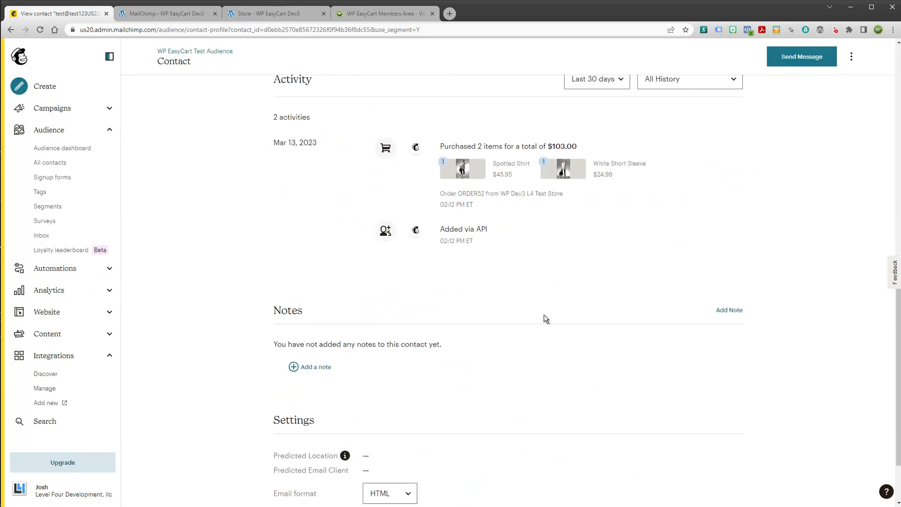
{"action": "scroll", "coordinate": [545, 316], "scroll_direction": "down", "scroll_amount": 2}
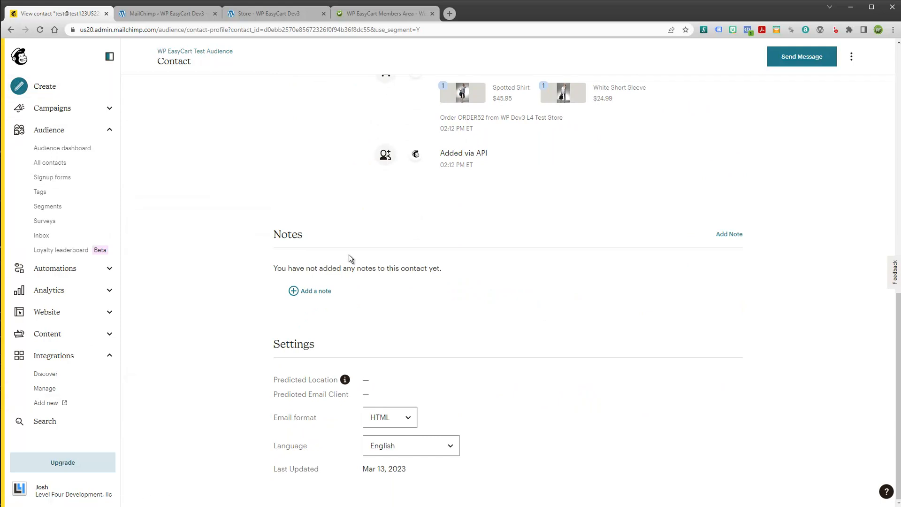
{"action": "scroll", "coordinate": [235, 237], "scroll_direction": "up", "scroll_amount": 8}
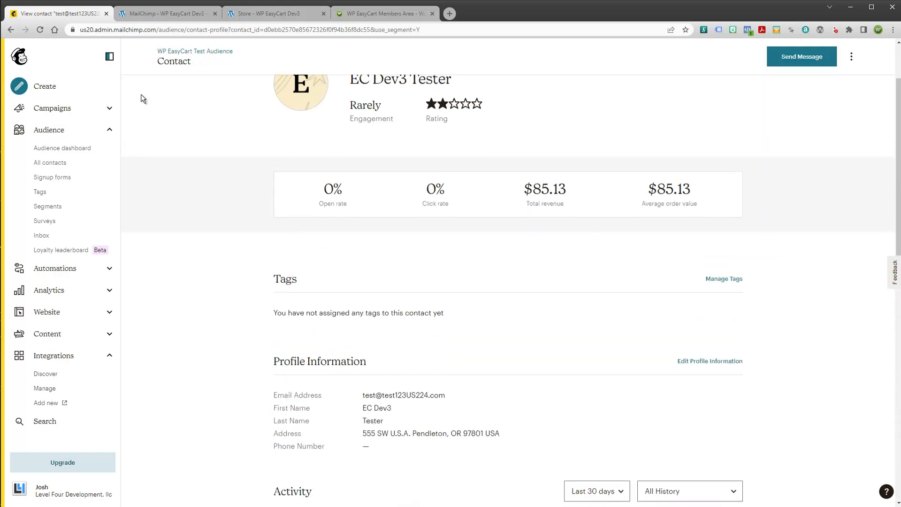
{"action": "left_click", "coordinate": [111, 131]}
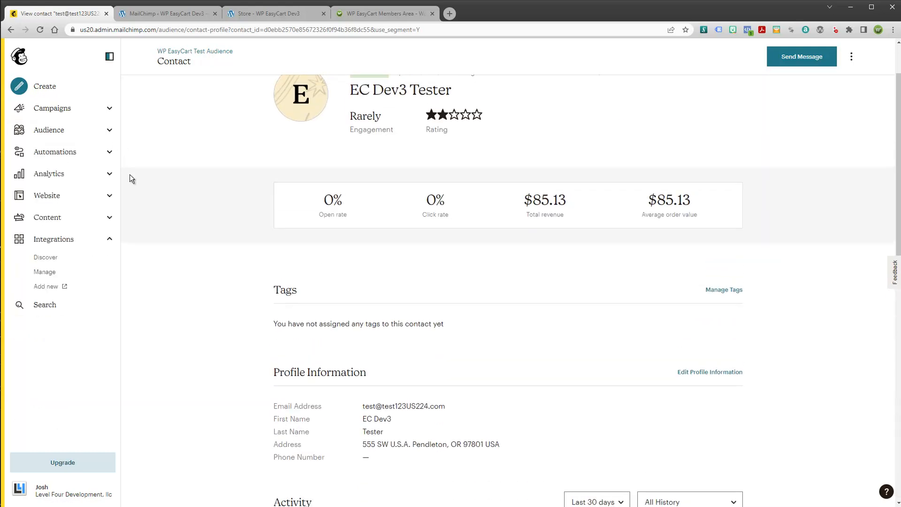
{"action": "left_click", "coordinate": [110, 238]}
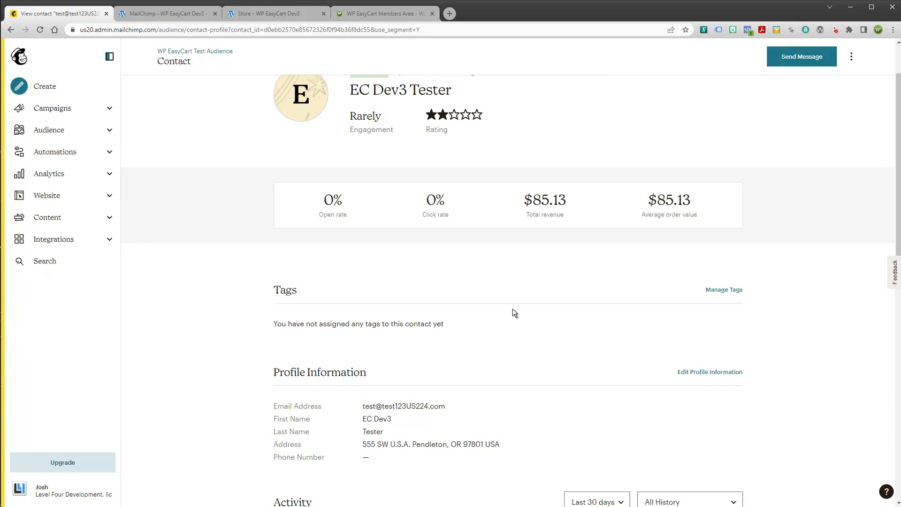